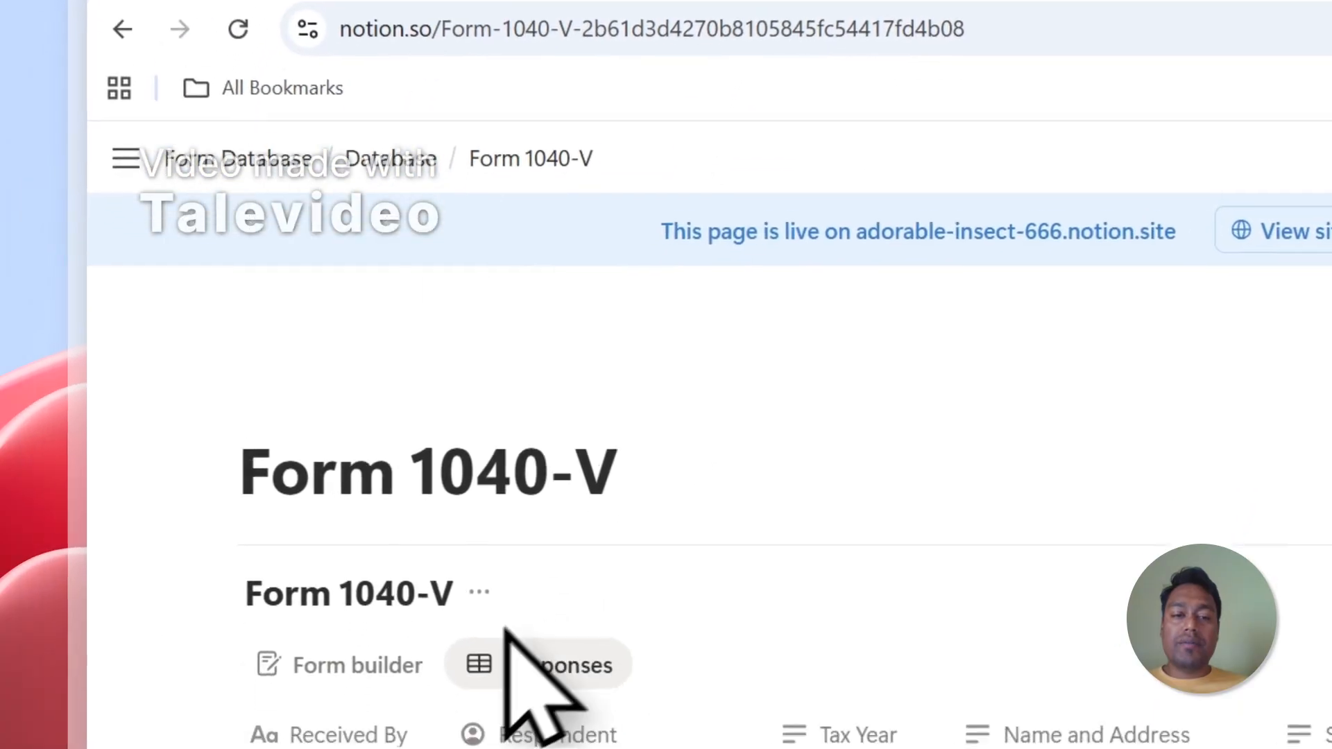
Select the Entry-1 and Entry-2 rows in the Form 1040-V responses and clear the selection again
scroll(505, 639, "down", 4)
left_click(223, 468)
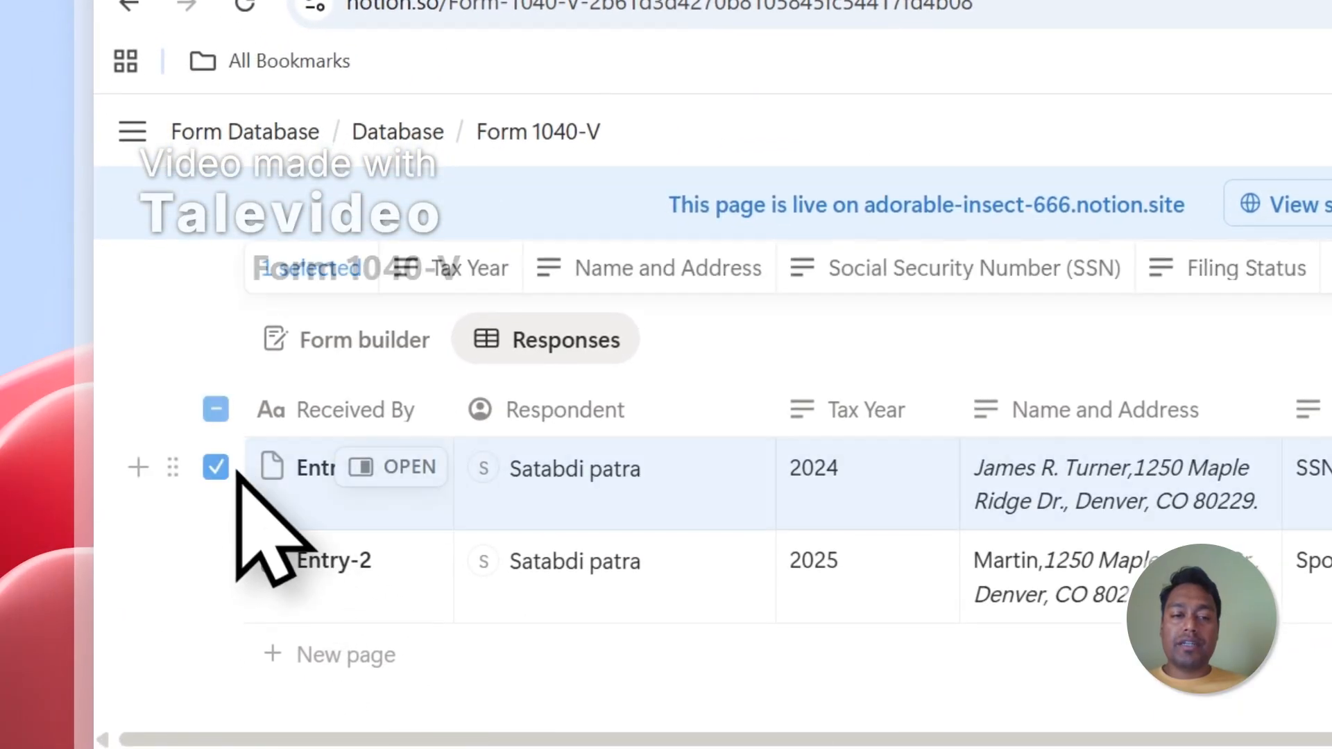
left_click(235, 557)
left_click(225, 416)
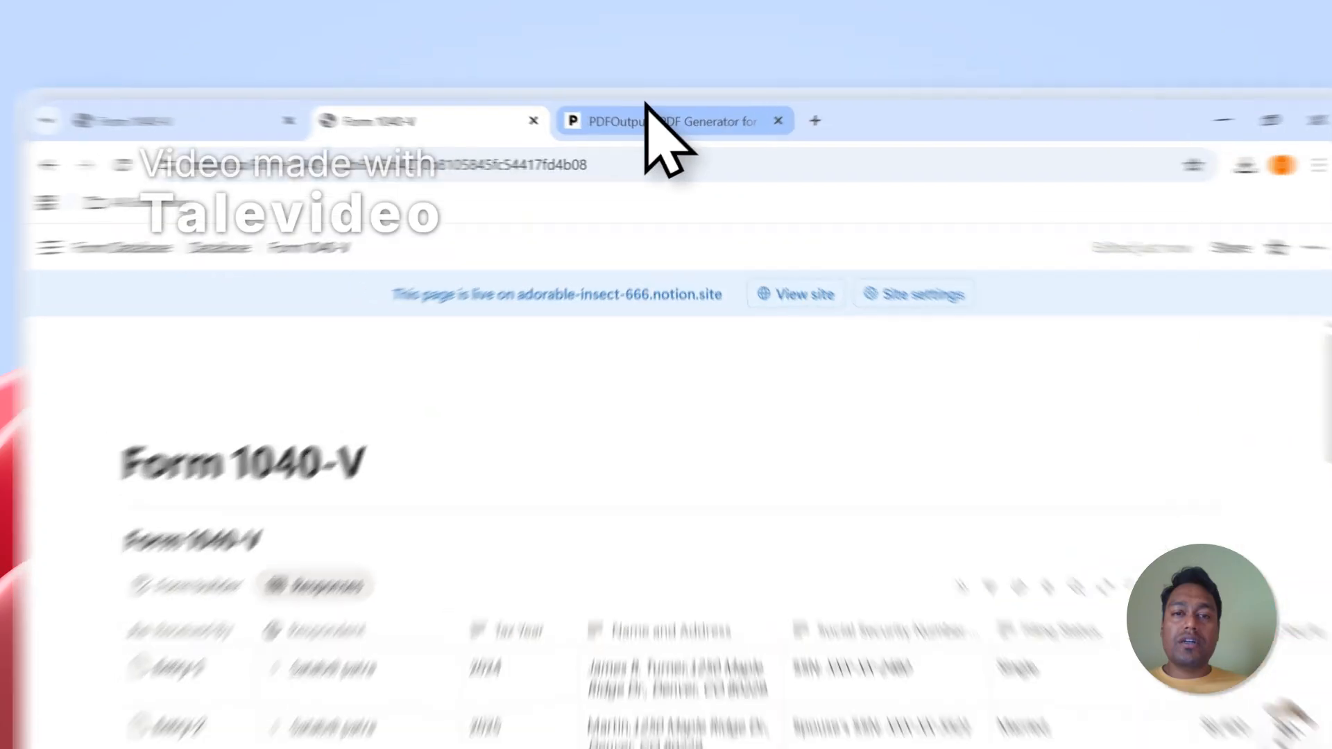
Switch to the PDFOutput website and read its headline, highlighting "Google Docs" and "Notion Database"
left_click(611, 101)
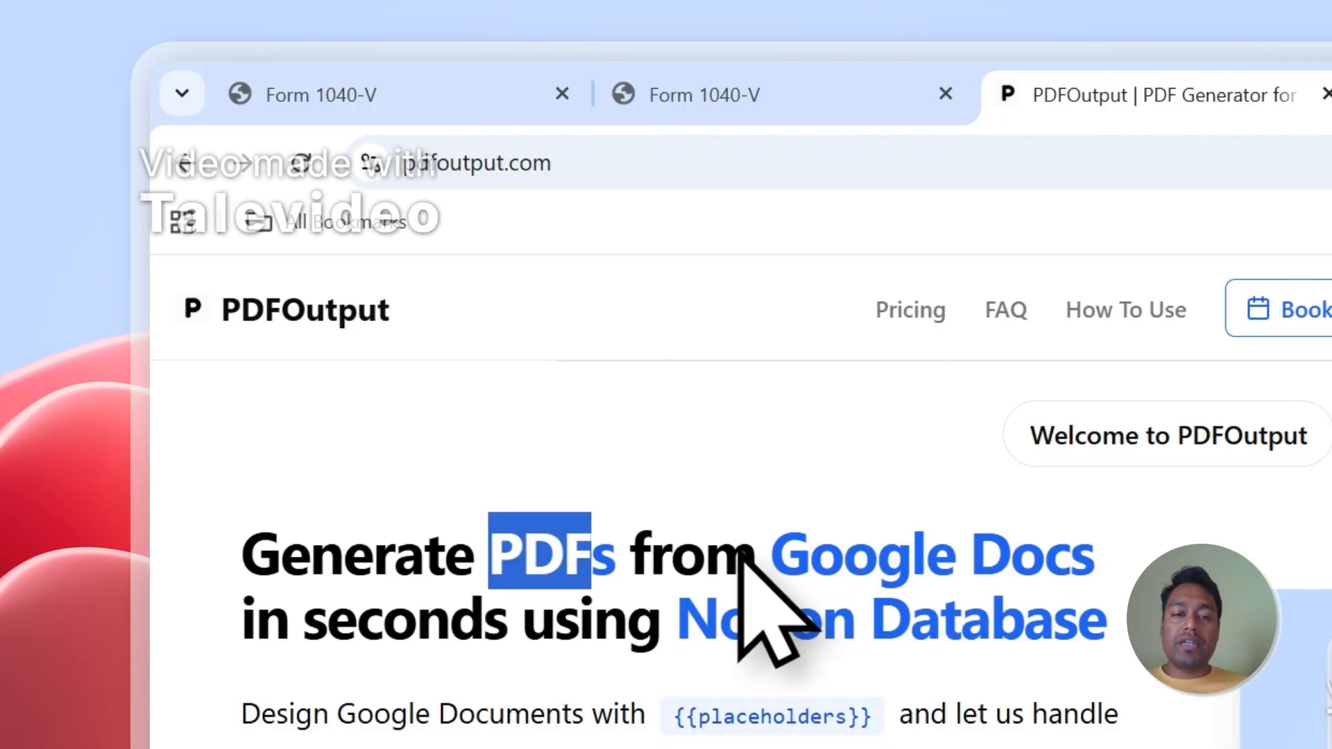
left_click_drag(770, 553, 1094, 553)
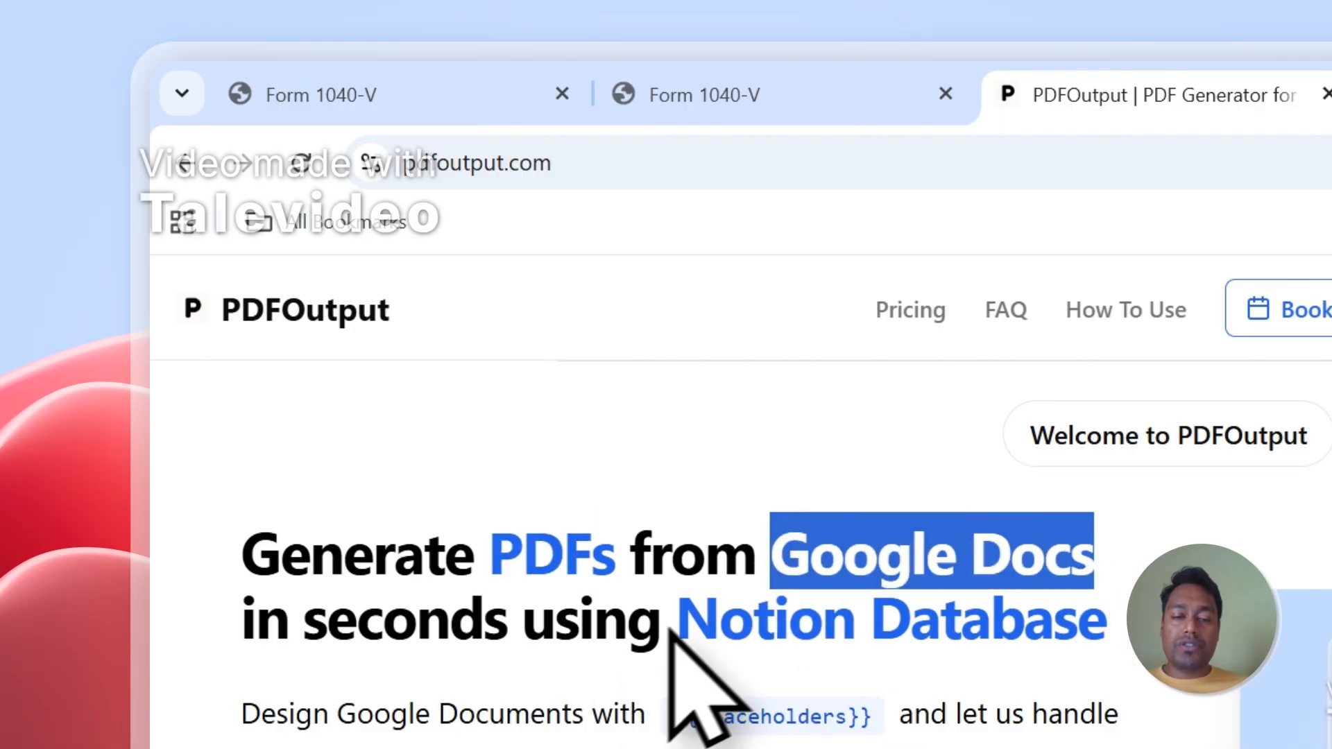
left_click_drag(674, 621, 994, 634)
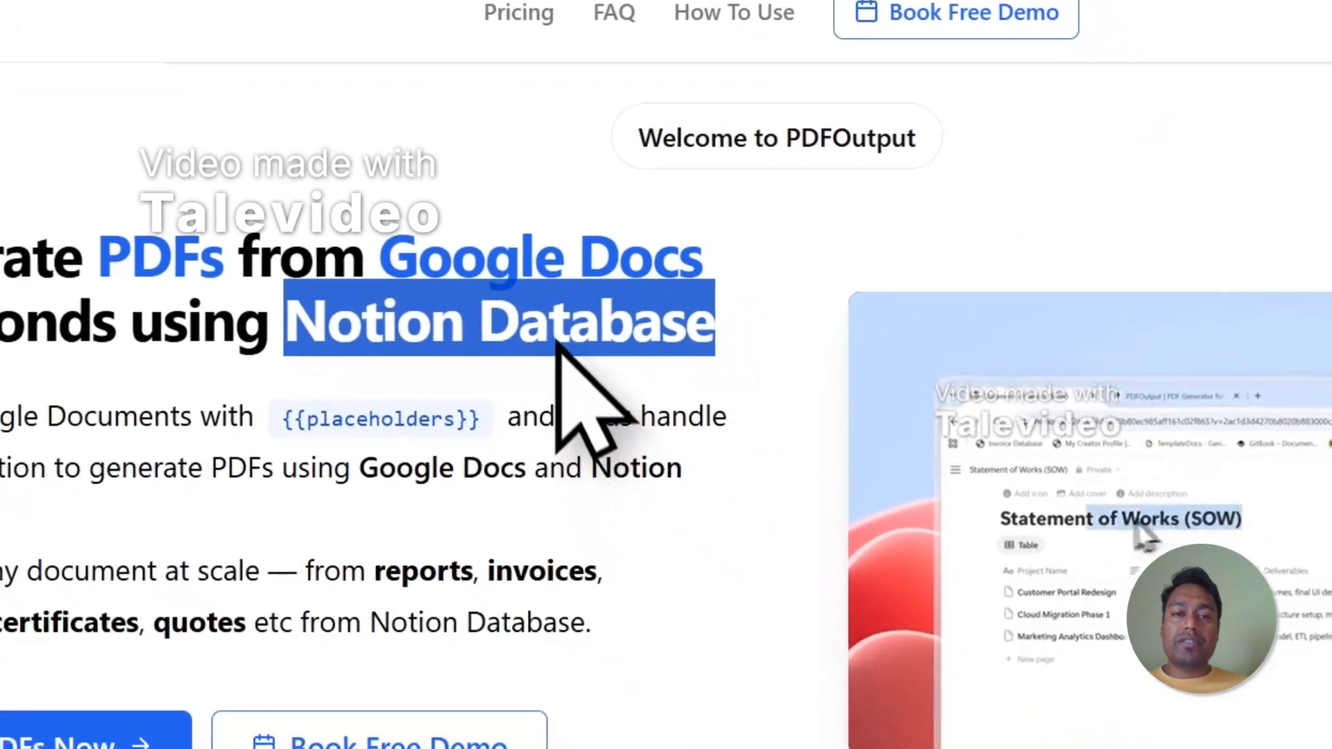
Return to the Form 1040-V page in Notion and select both the Entry-1 and Entry-2 responses
left_click(497, 75)
scroll(640, 625, "down", 1)
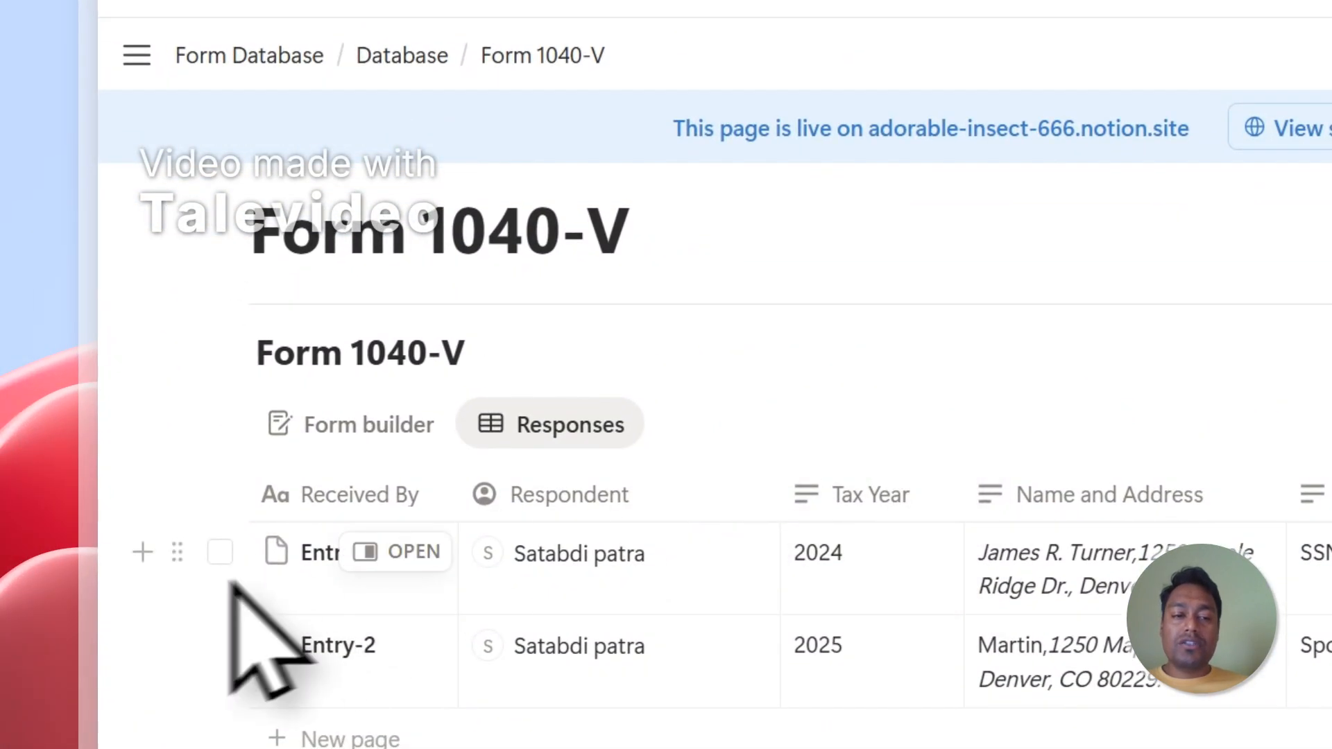
left_click(220, 552)
left_click(219, 644)
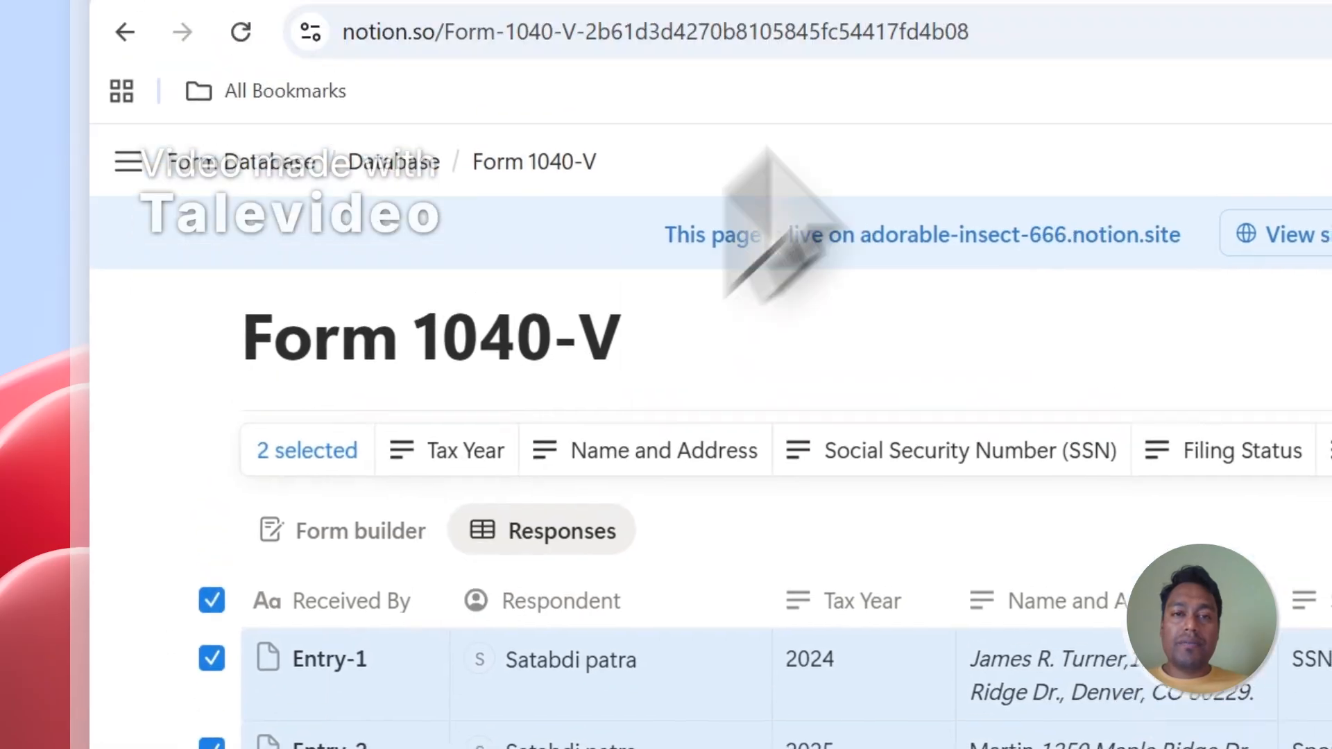
Switch to the PDFOutput website, start creating PDFs and sign in with the Google account
left_click(1019, 167)
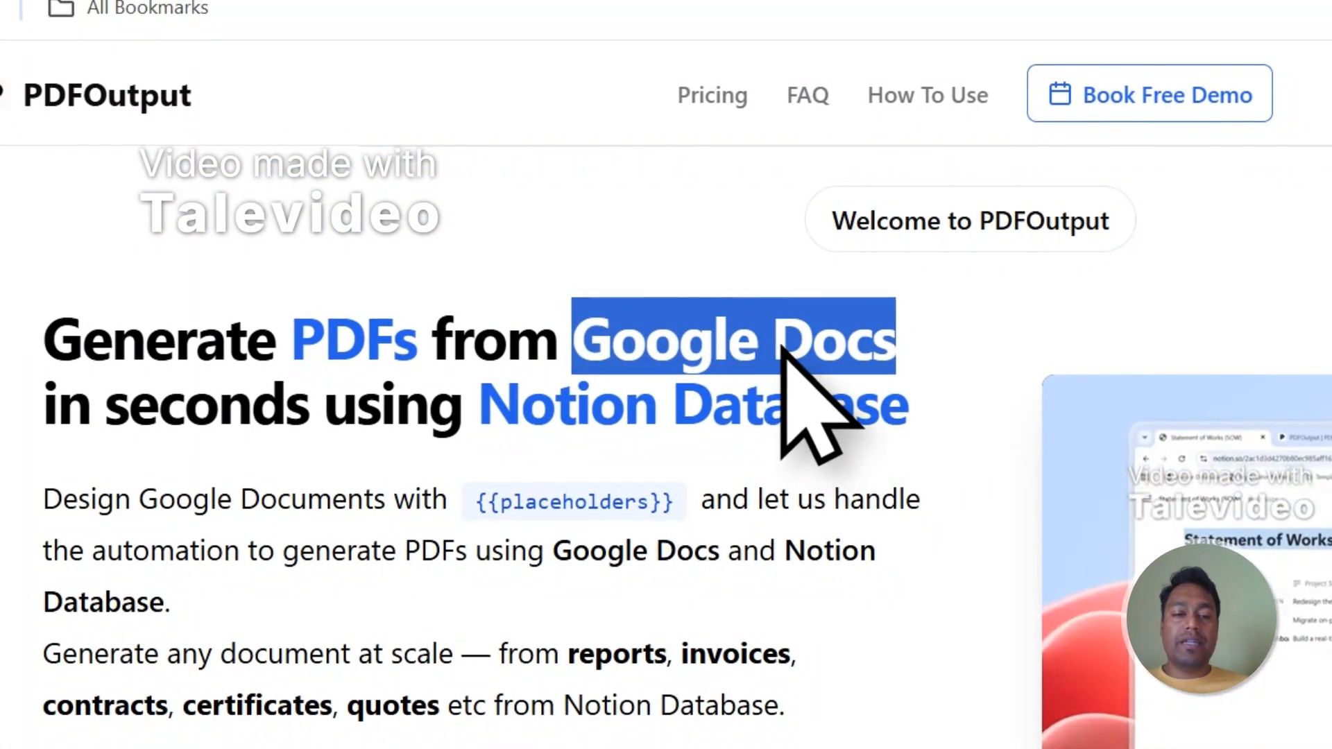
scroll(782, 354, "down", 3)
scroll(654, 505, "up", 1)
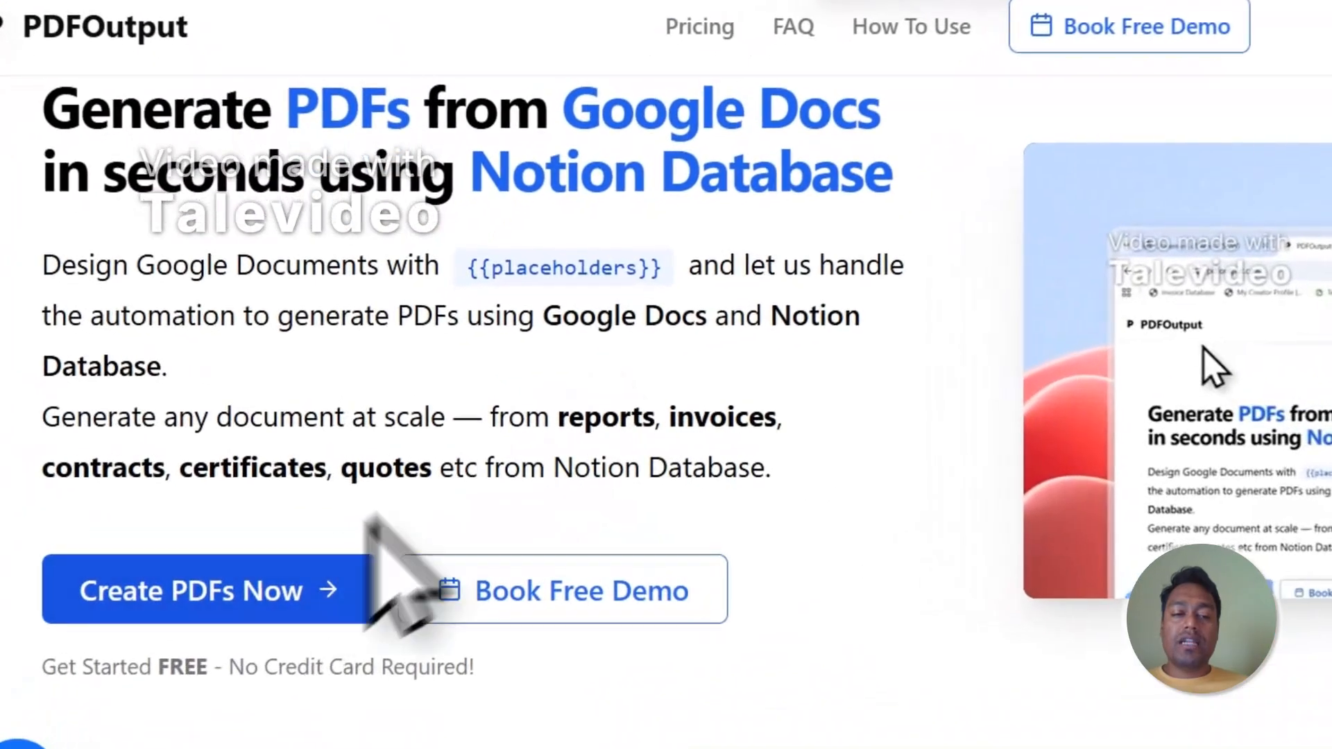
left_click(306, 548)
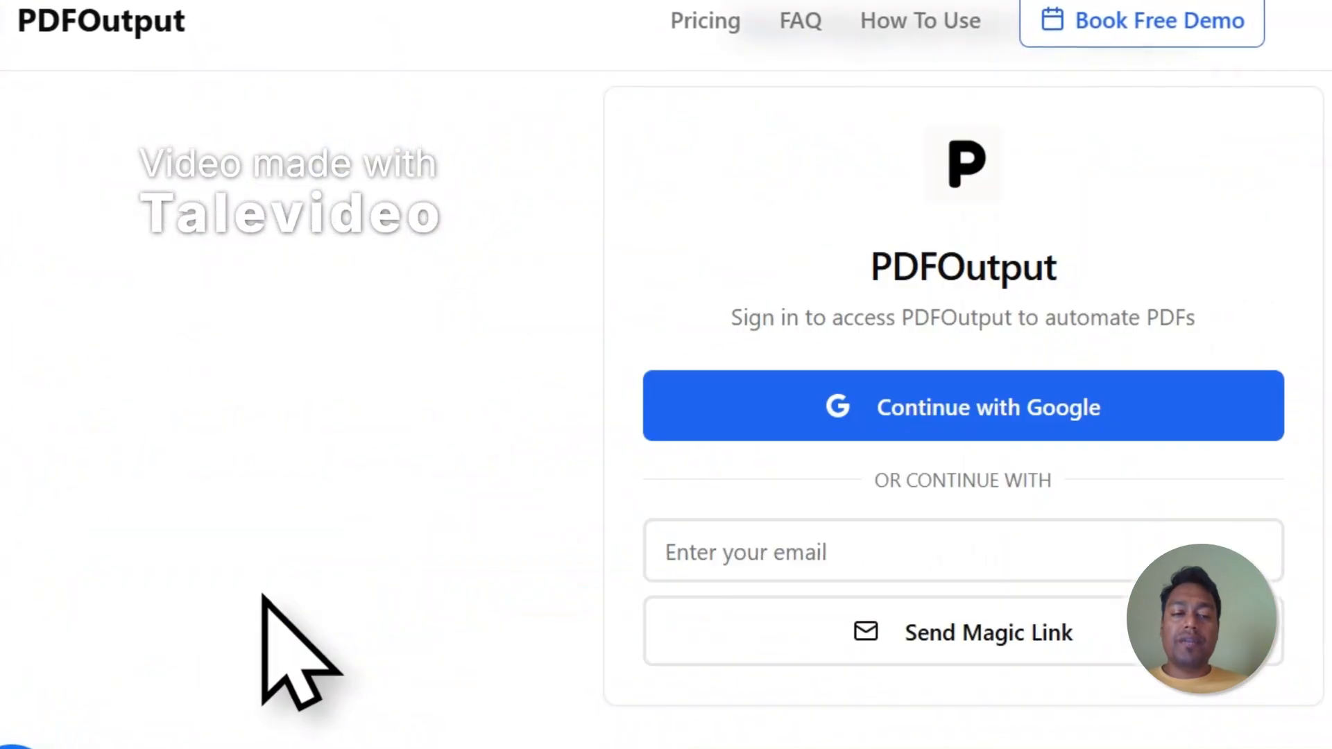
left_click(980, 409)
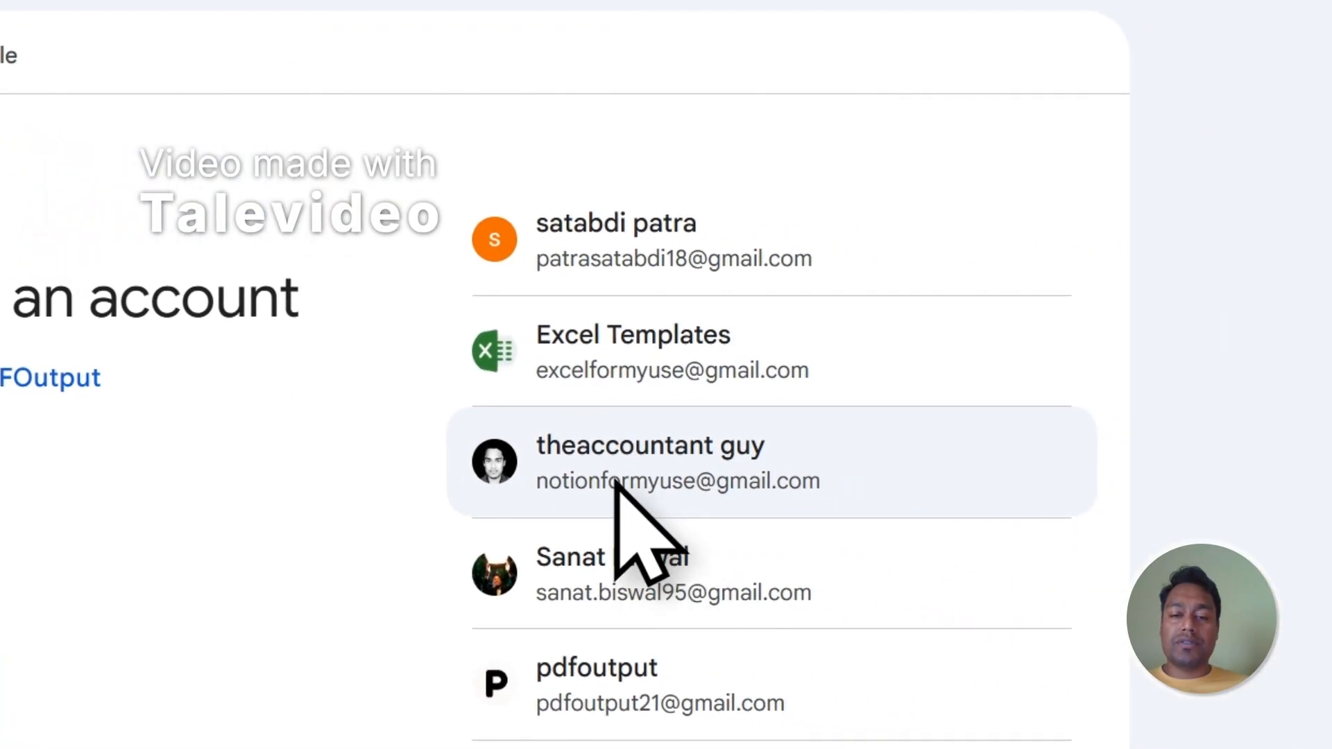
left_click(1100, 512)
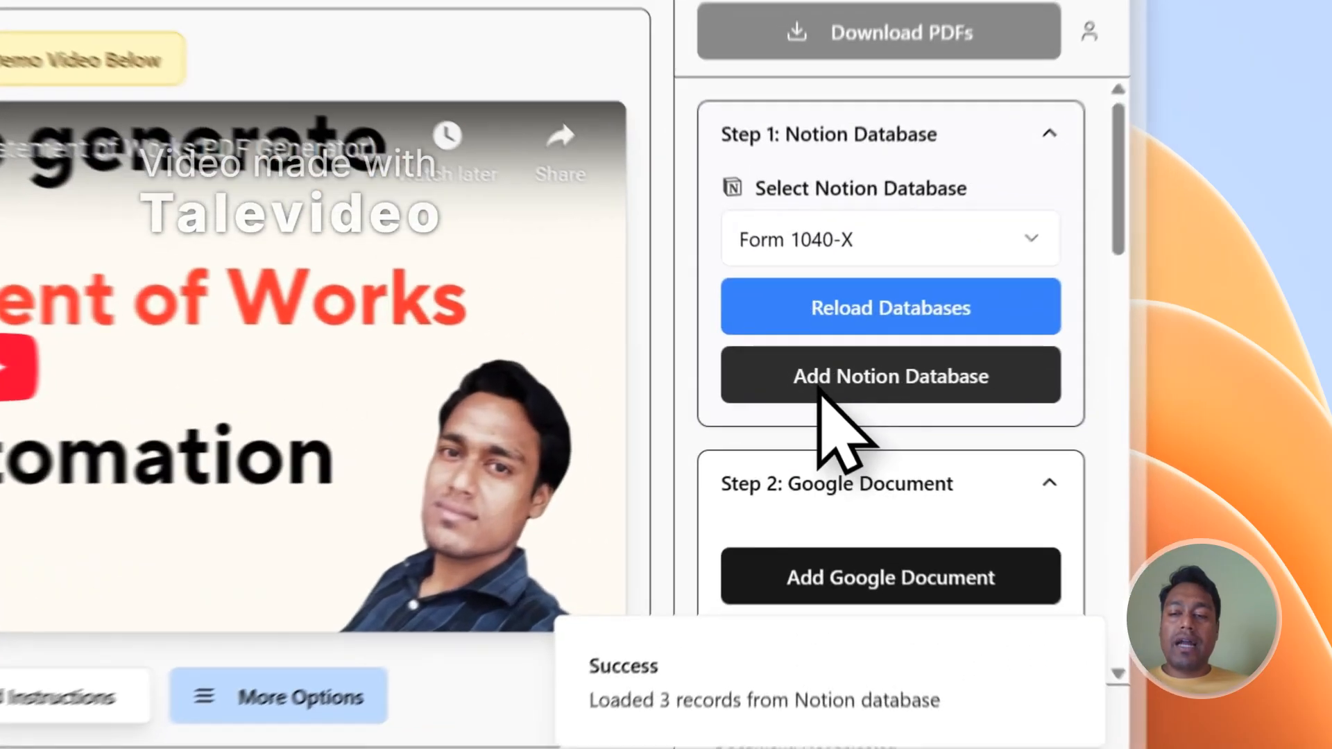
Start adding a Notion database in PDFOutput and copy the page title "Form 1040-V" from the Notion page
left_click(1008, 409)
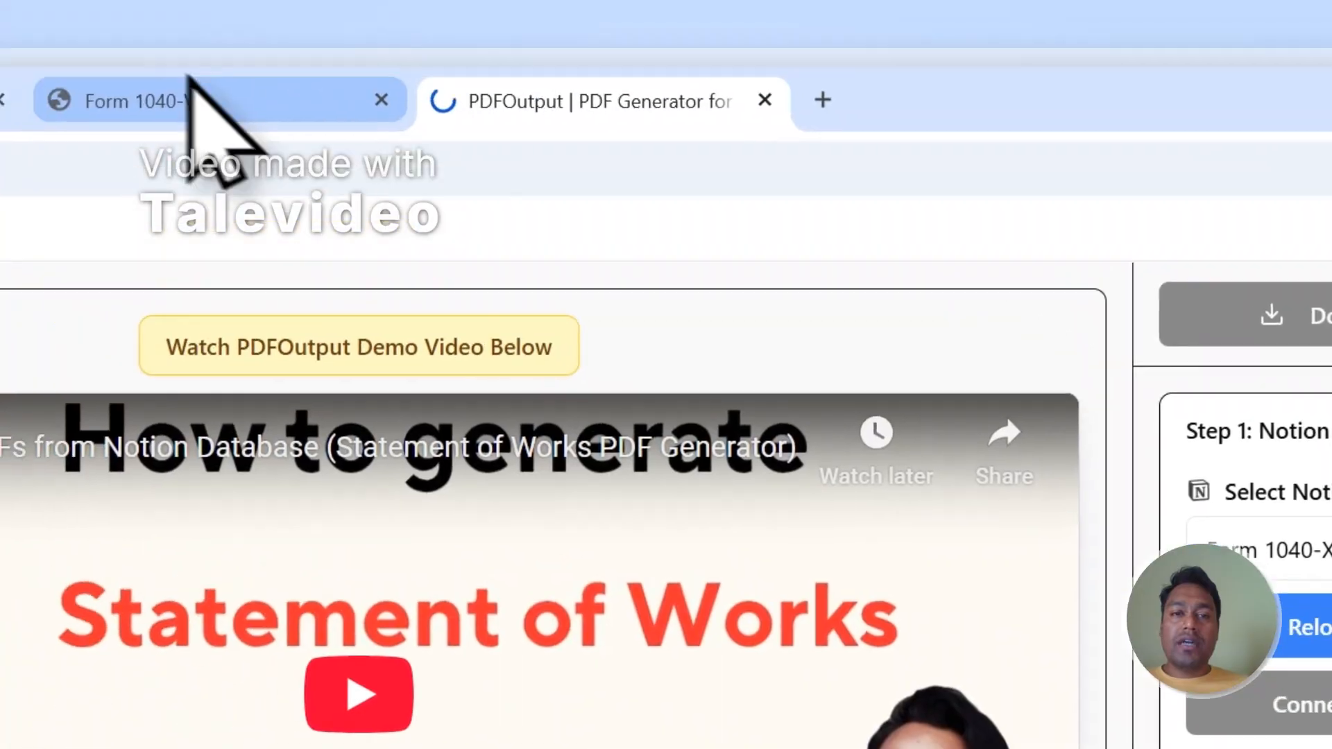
left_click(189, 75)
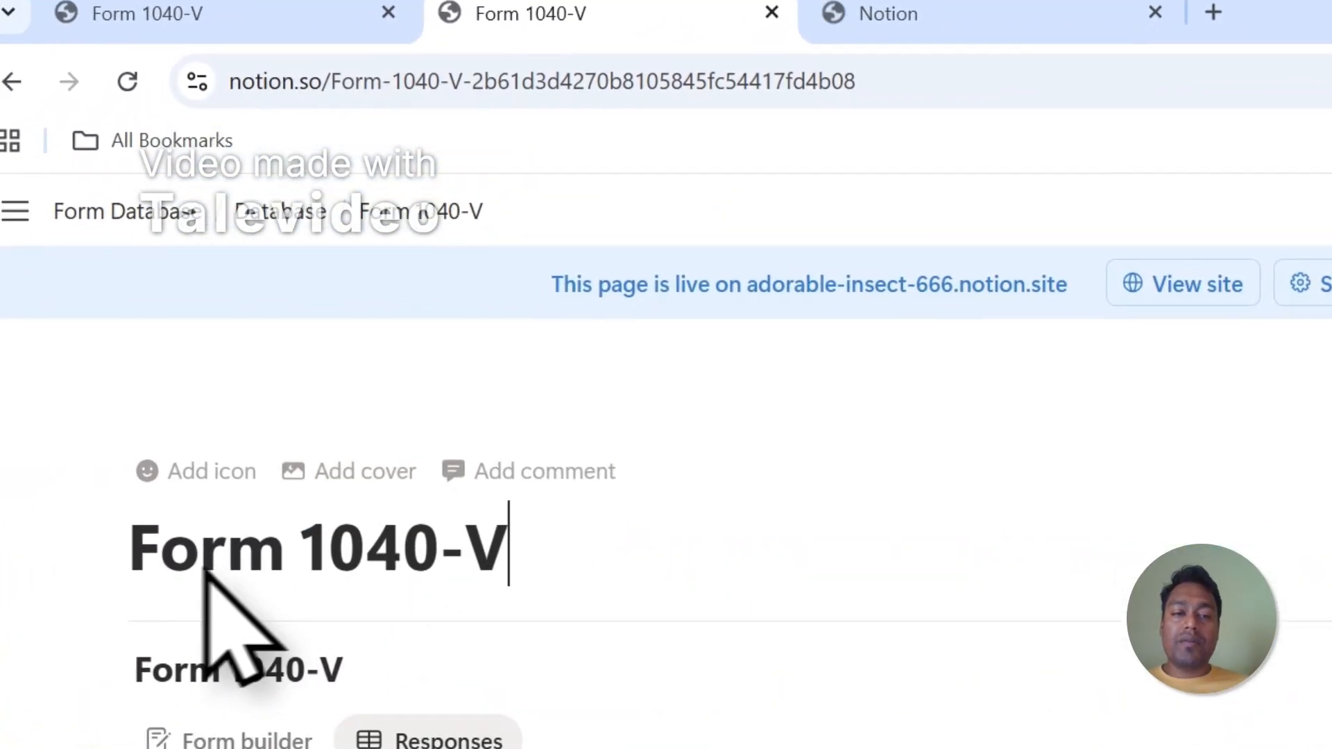
left_click_drag(145, 543, 481, 532)
right_click(628, 337)
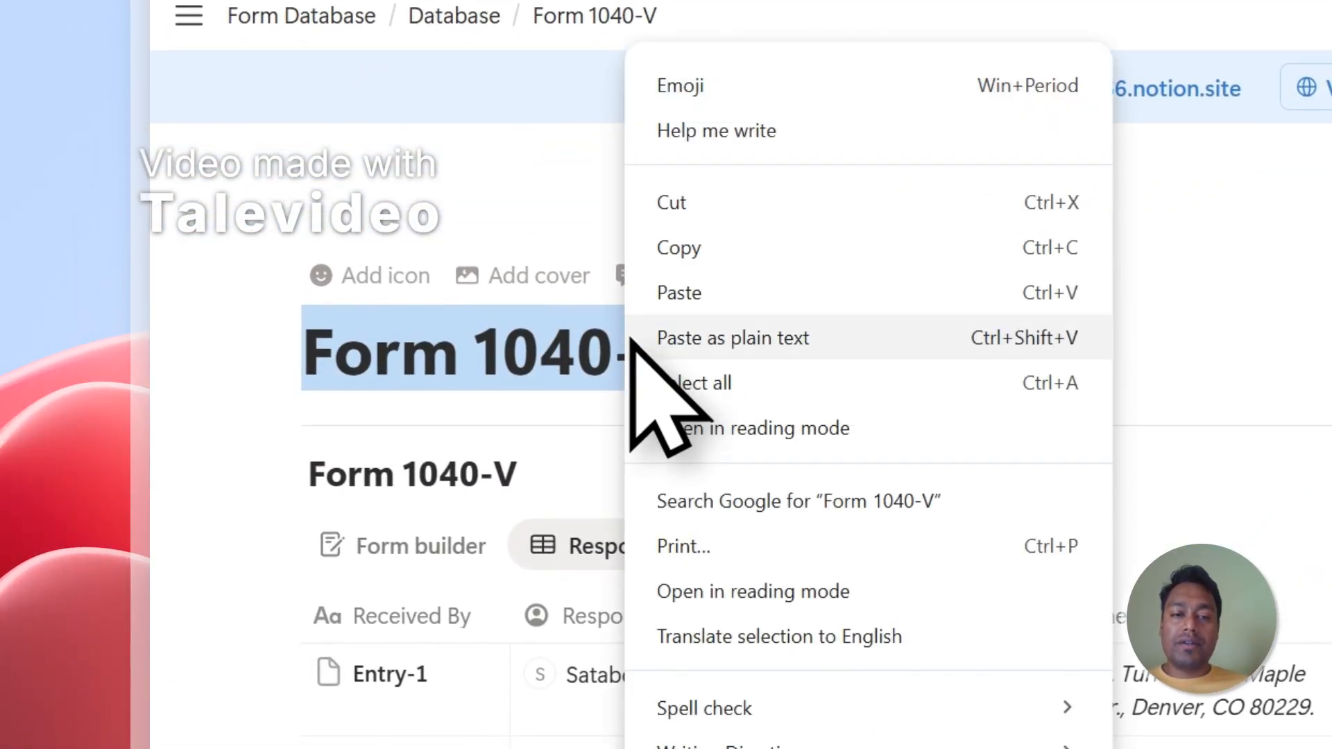
left_click(705, 252)
In the Notion connection request, proceed to page selection, search for "Form 1040-V" and add the Form 1040-V page under Form Database / Database
left_click(800, 98)
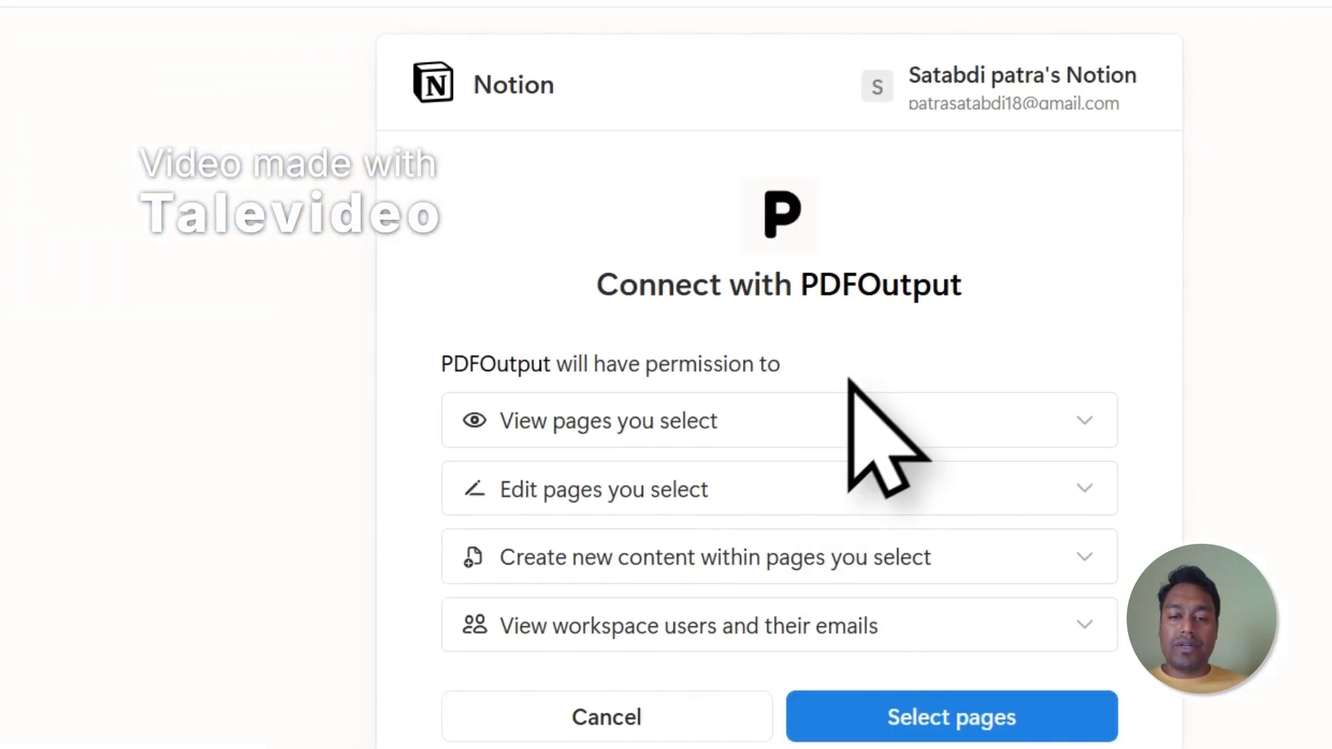
scroll(848, 377, "down", 2)
left_click(1013, 570)
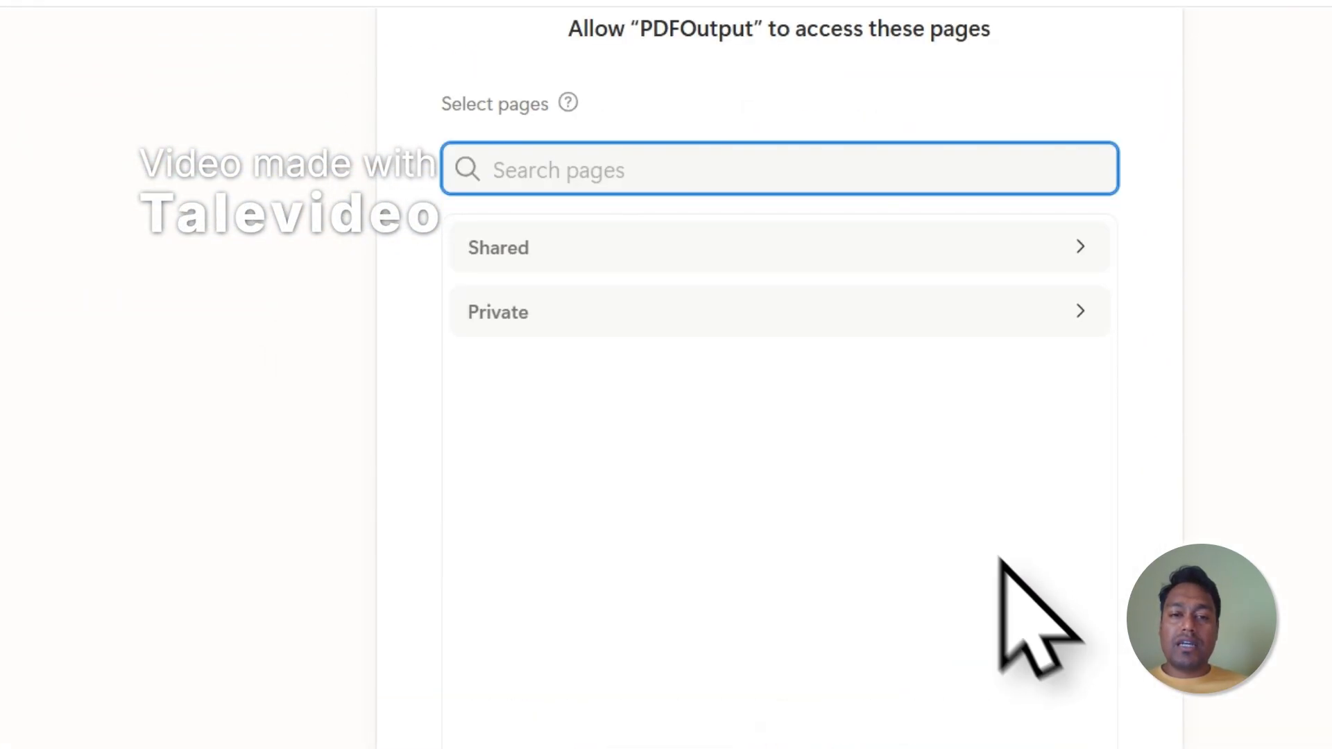
right_click(525, 182)
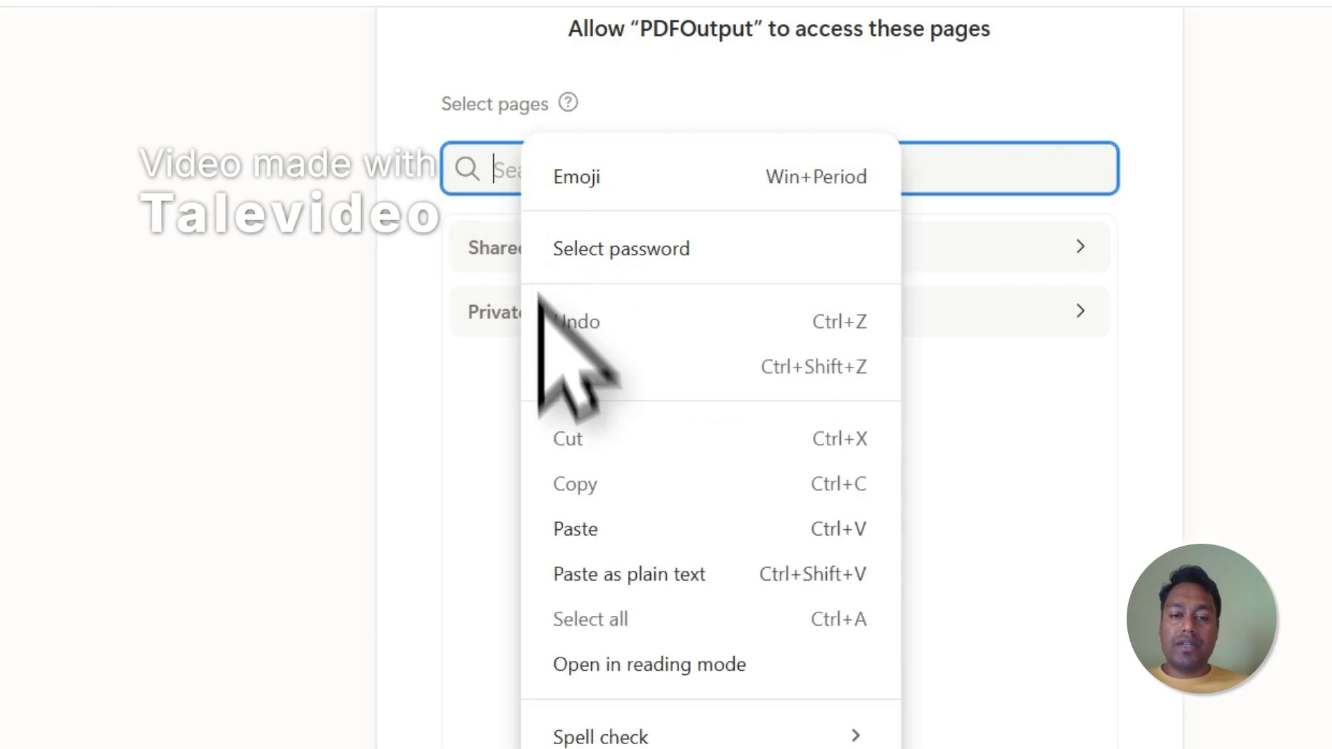
left_click(563, 538)
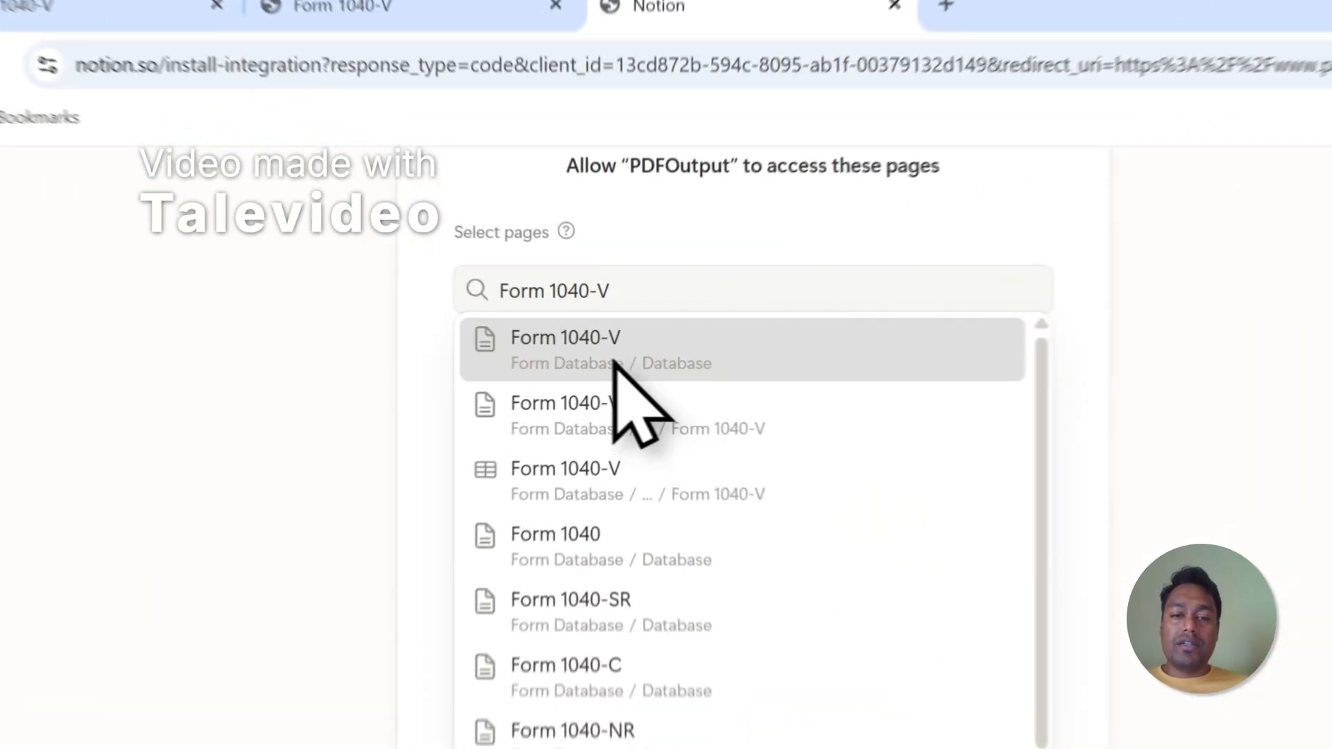
left_click(580, 297)
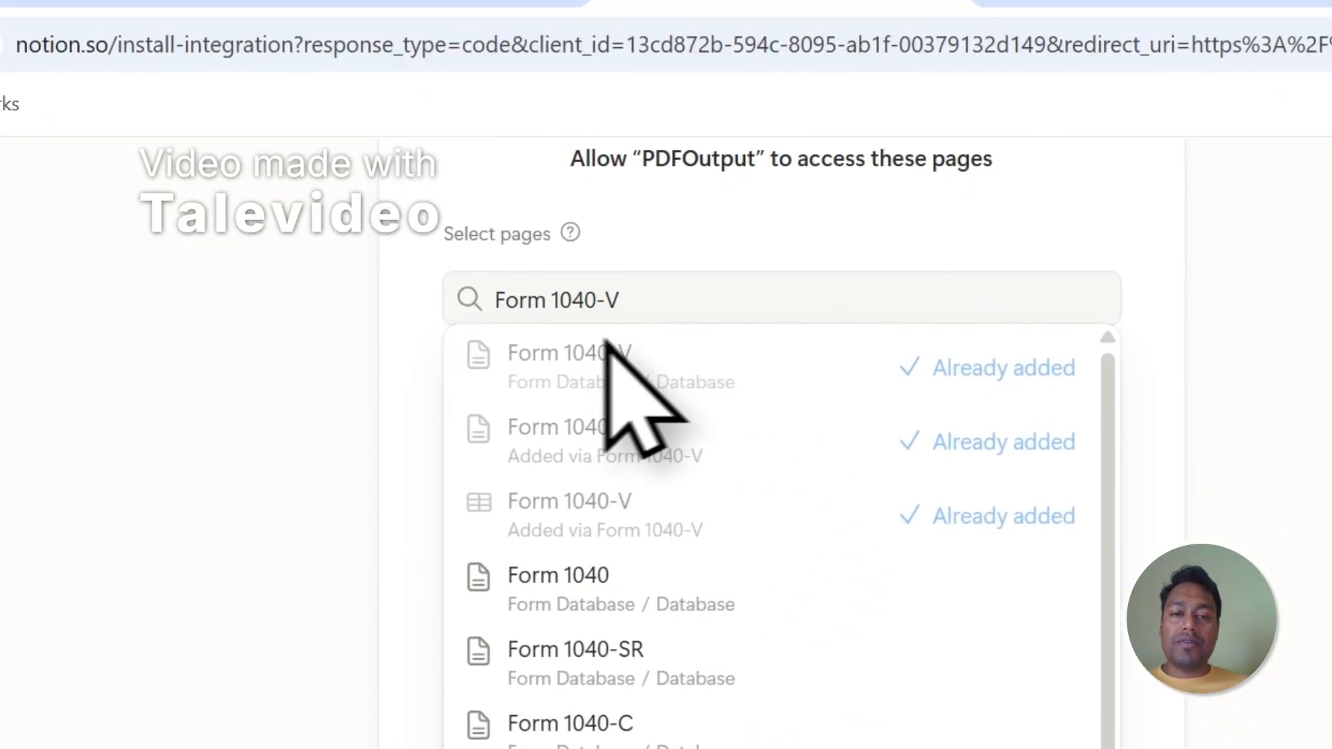
left_click(771, 241)
left_click(568, 451)
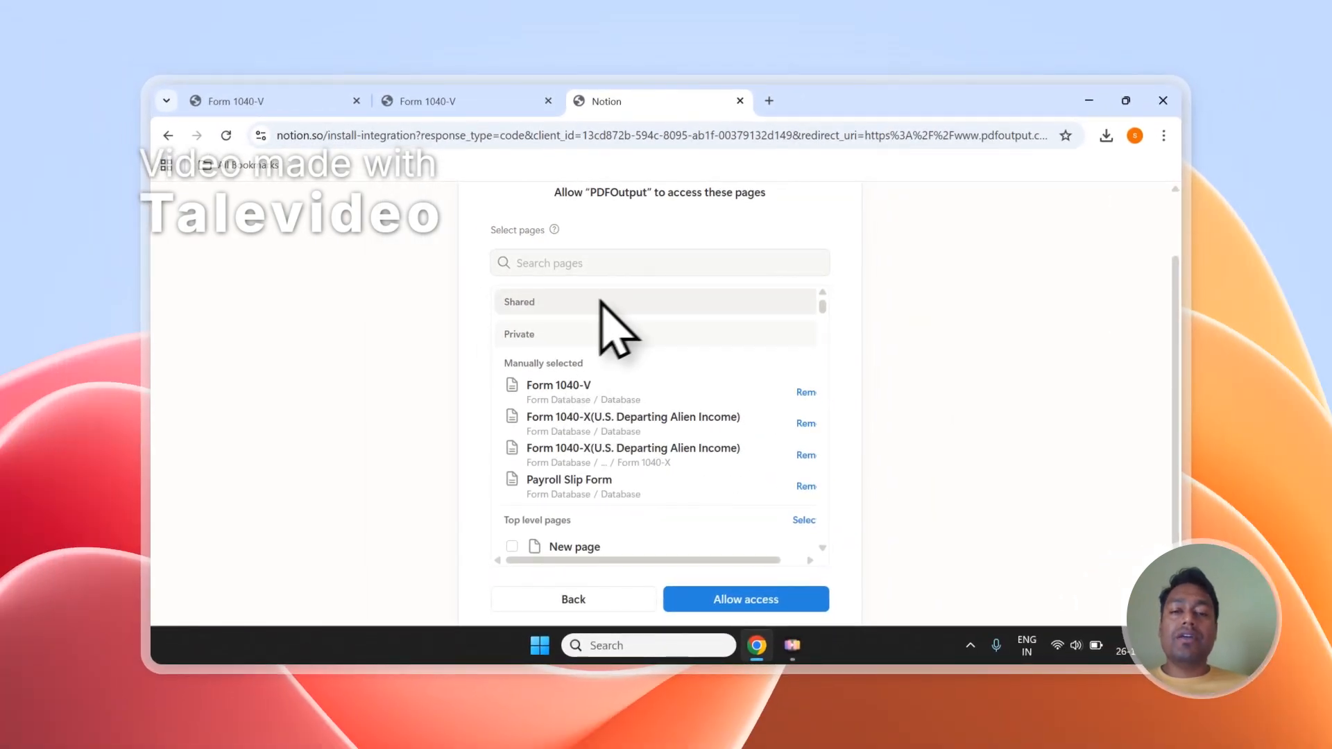
Review the manually selected pages and the top-level pages offered for PDFOutput access
scroll(632, 402, "down", 2)
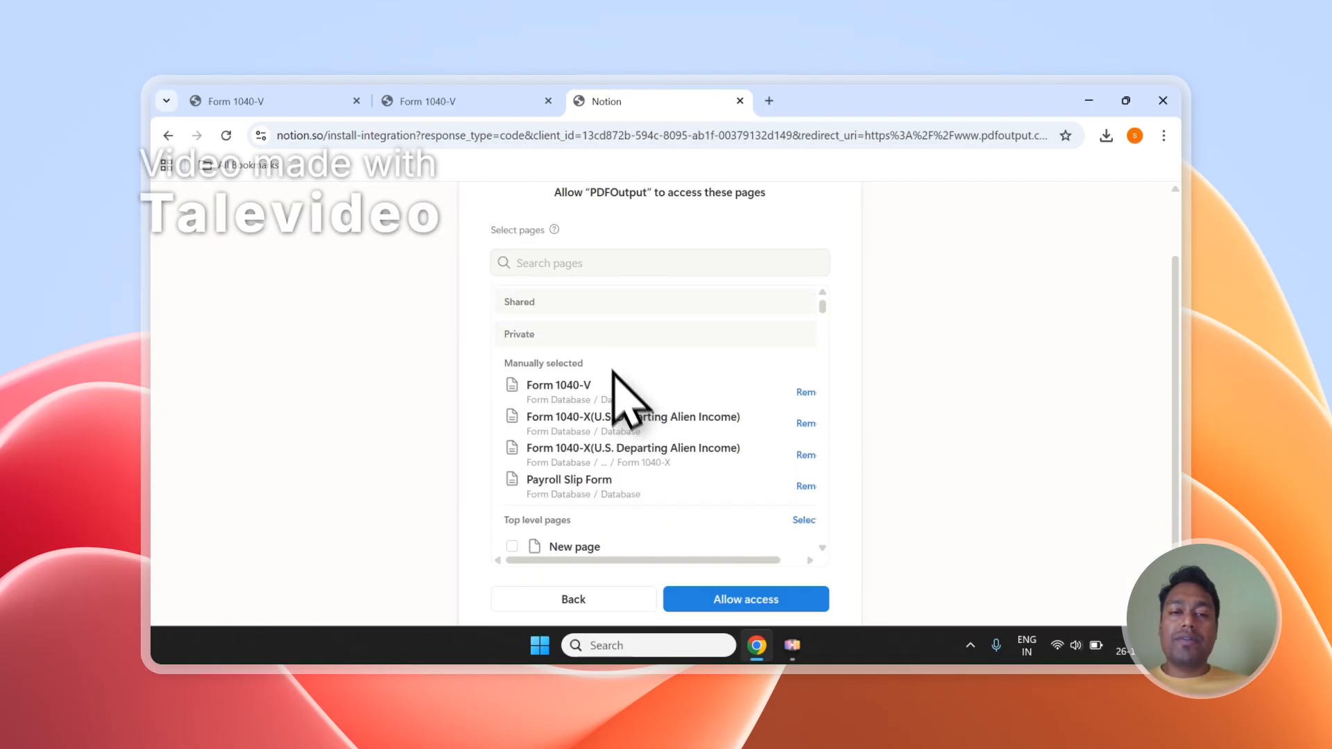
left_click(575, 264)
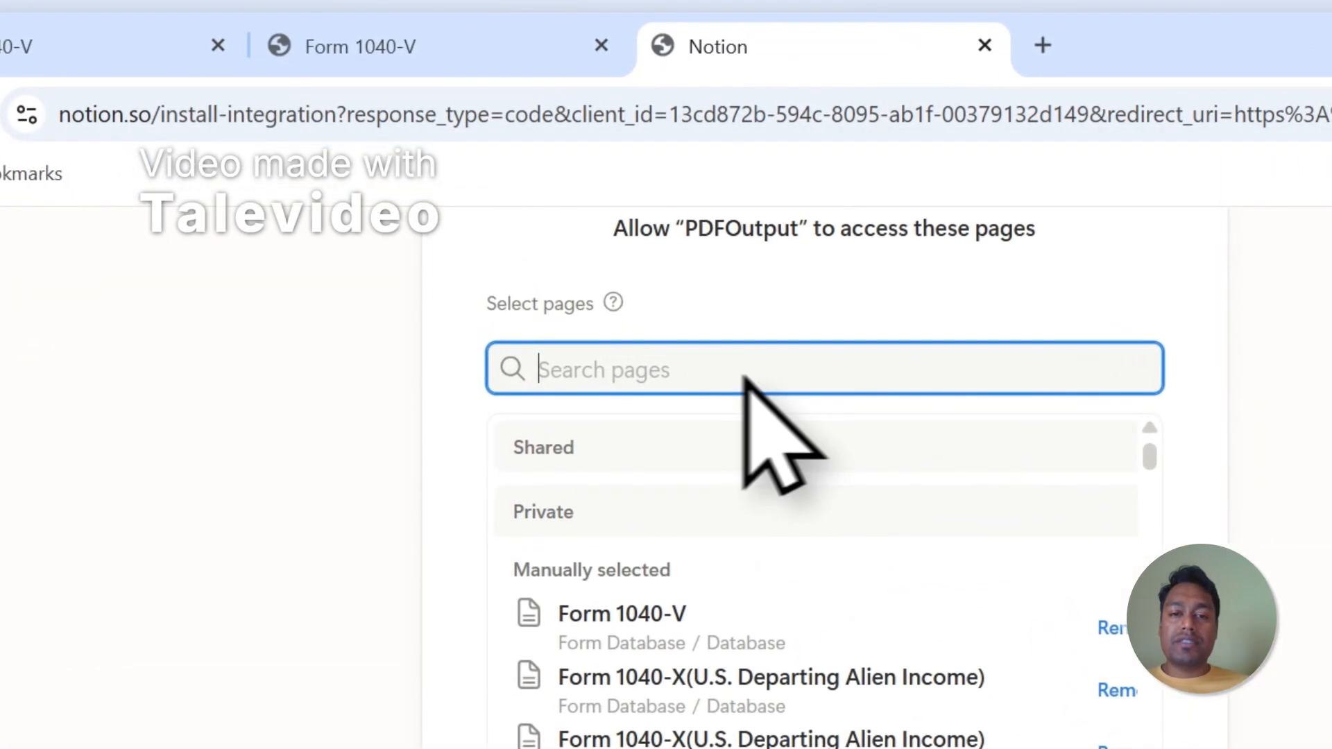
scroll(752, 437, "down", 5)
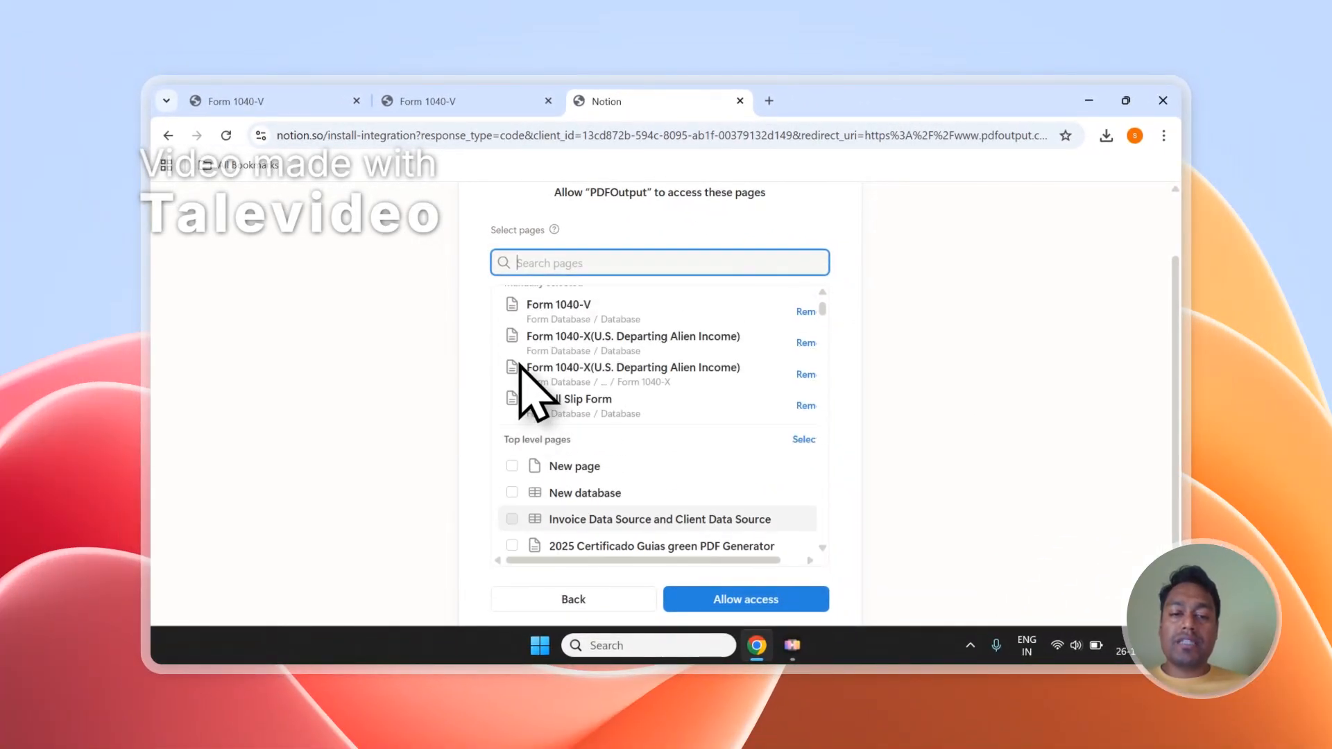
scroll(519, 486, "down", 2)
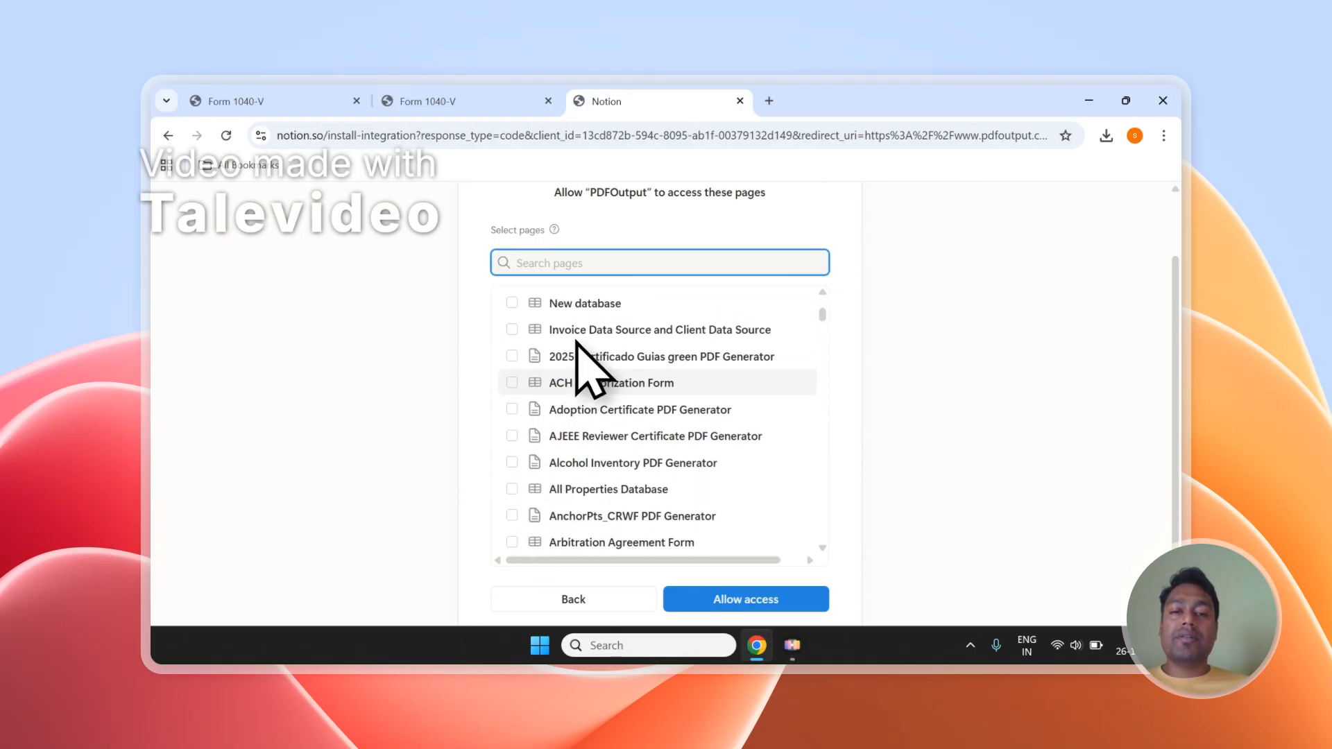
scroll(694, 337, "up", 1)
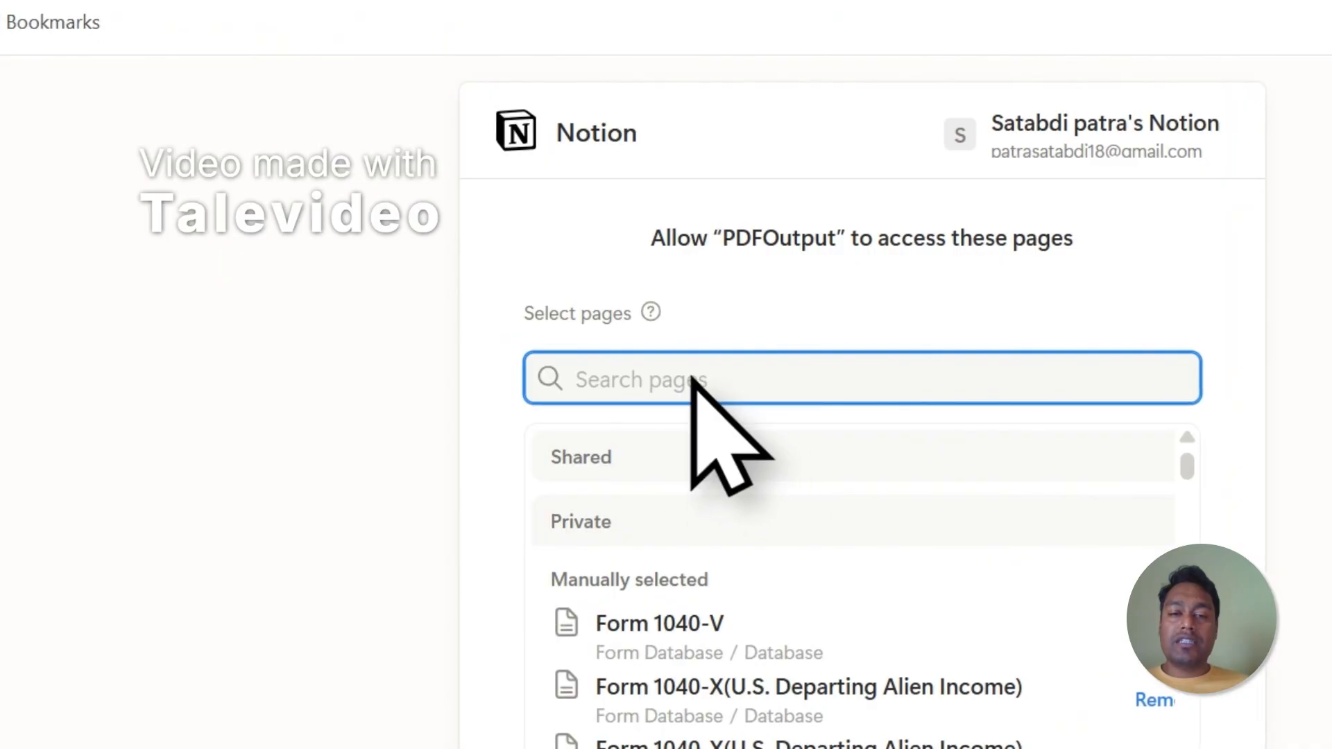
scroll(923, 386, "down", 3)
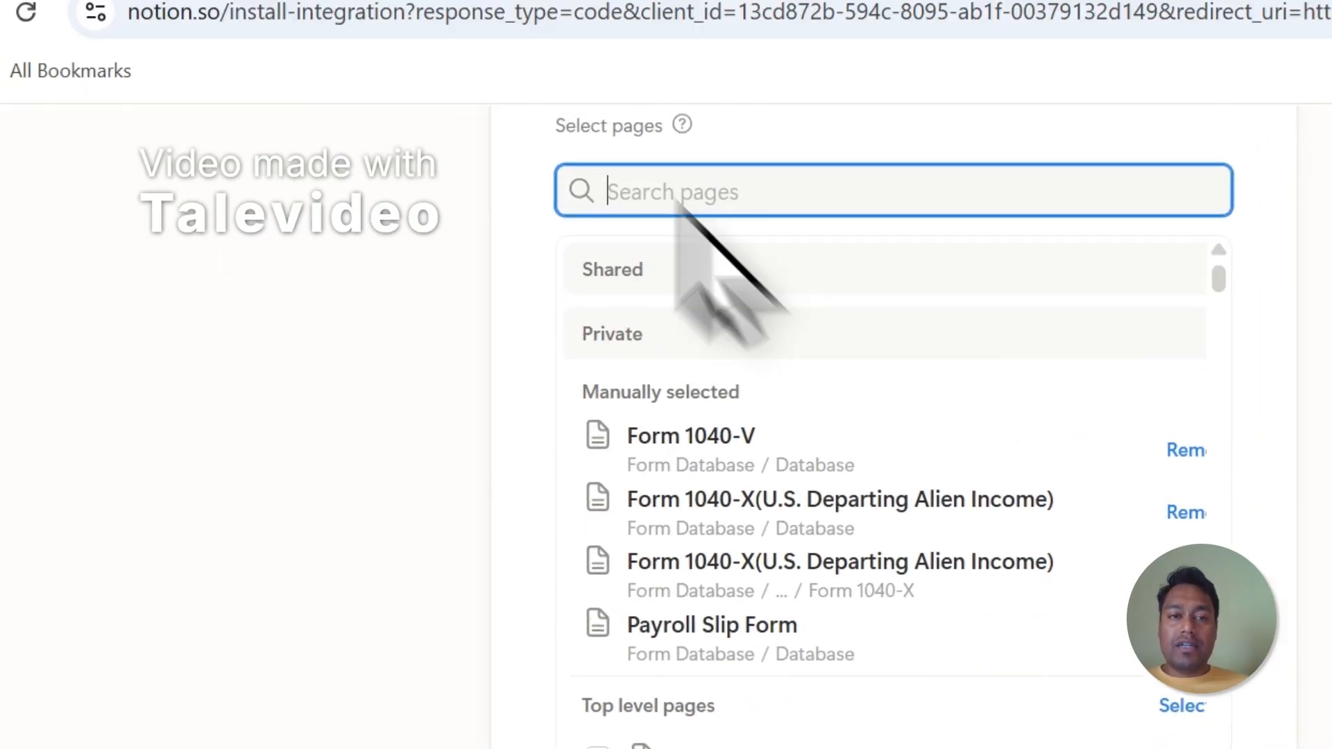
left_click(559, 156)
Check the title of the Form 1040-V page in Notion against the page access list
left_click(585, 513)
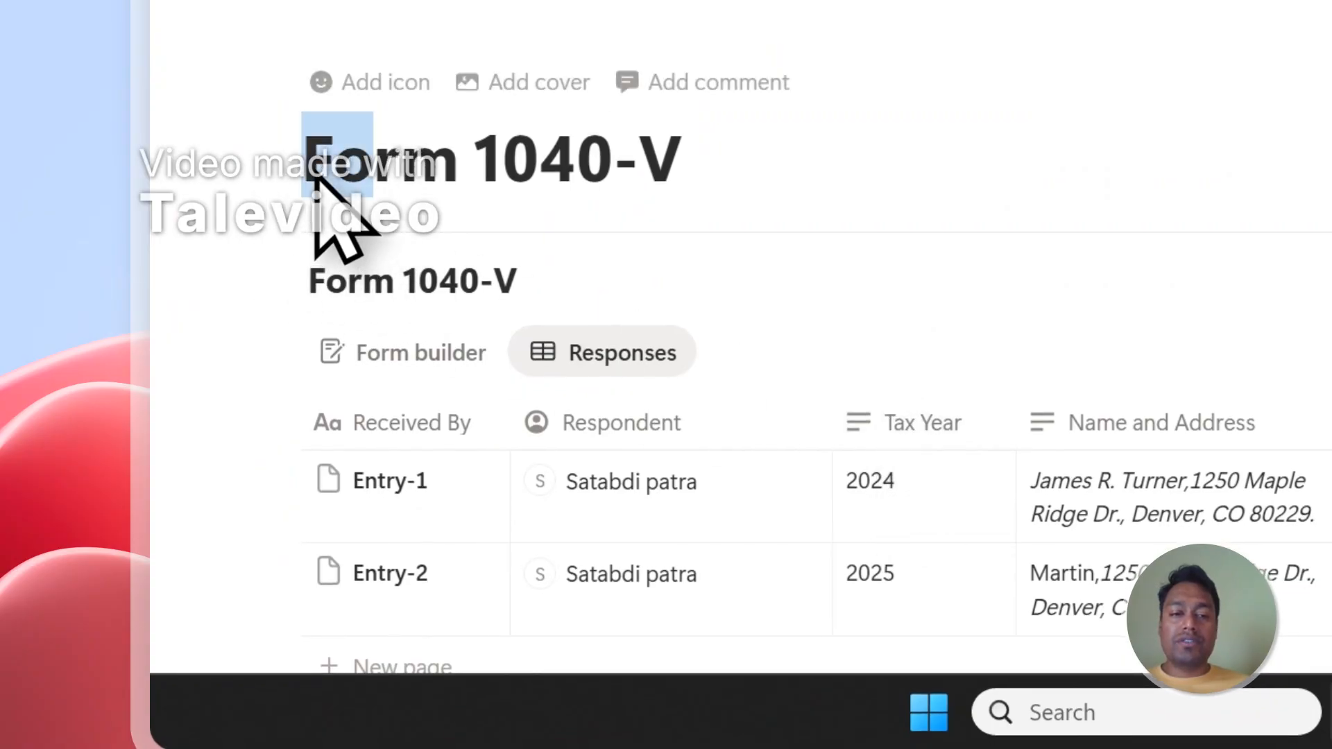
left_click_drag(316, 176, 579, 182)
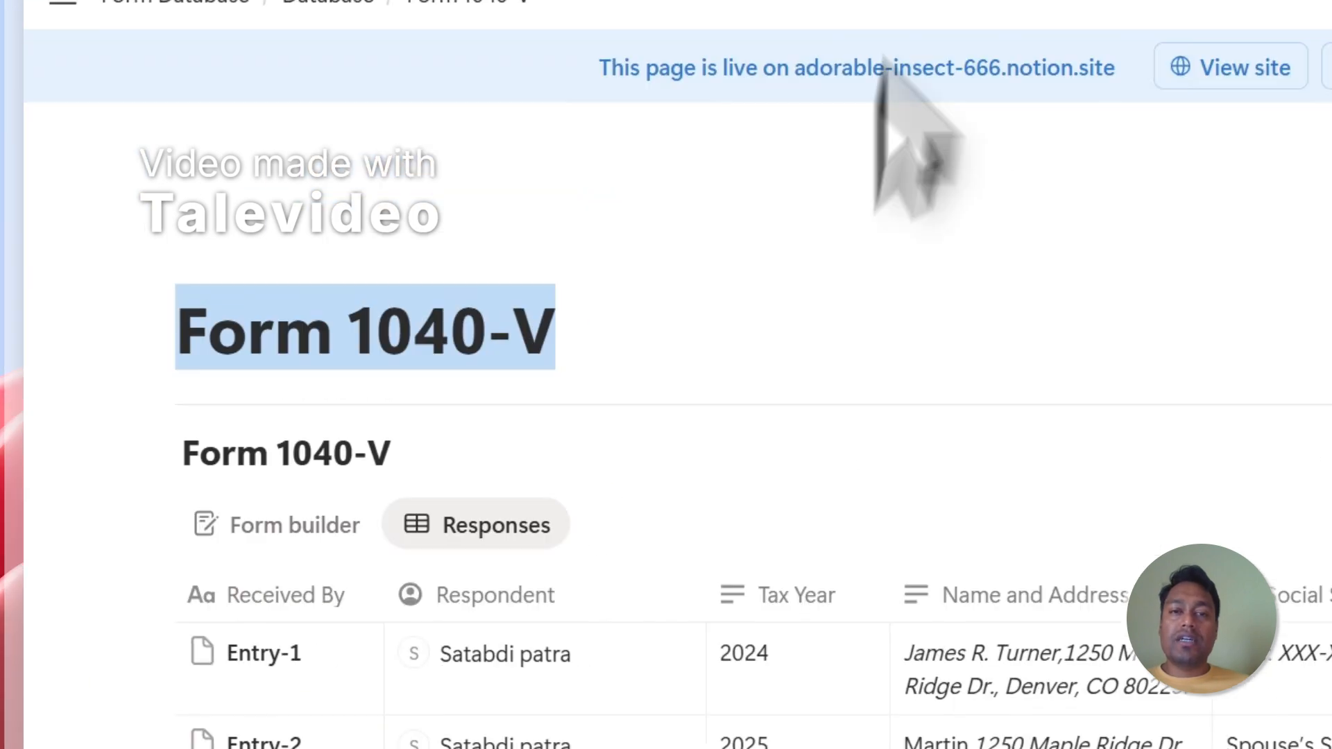
left_click(736, 136)
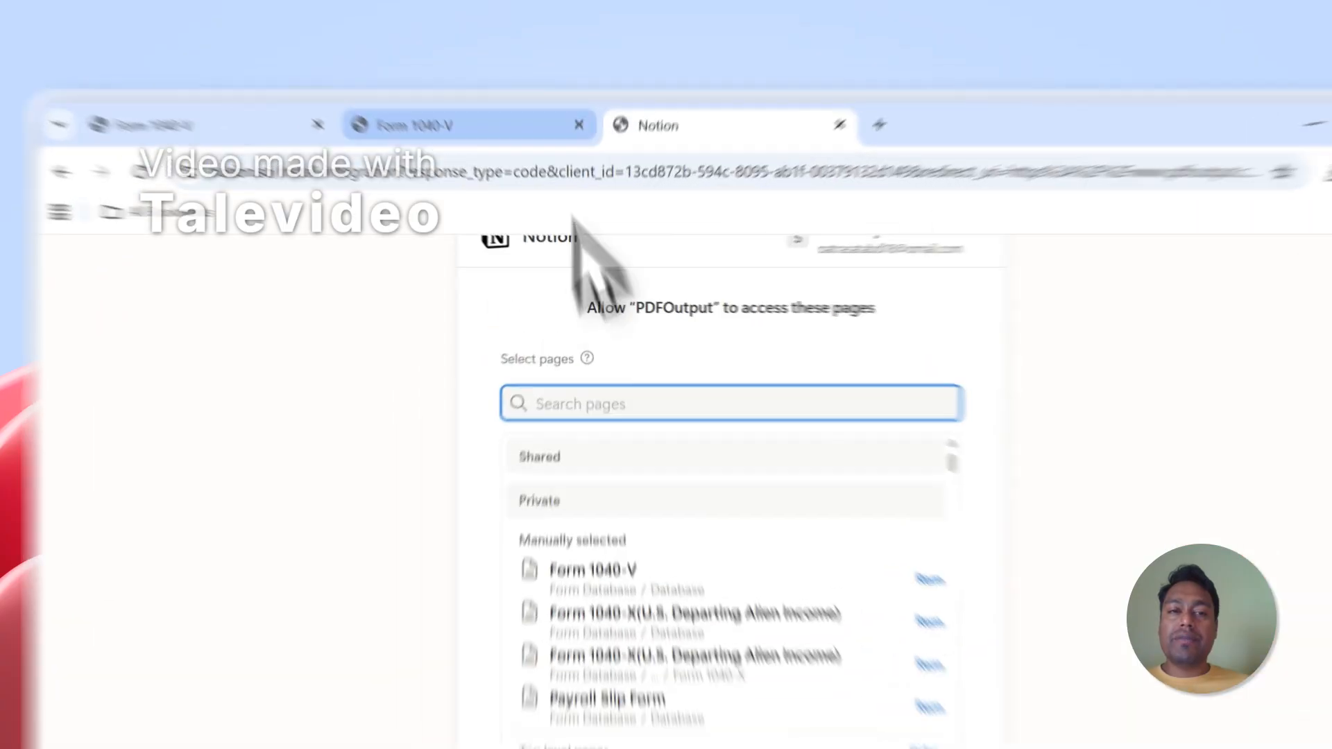
left_click(517, 103)
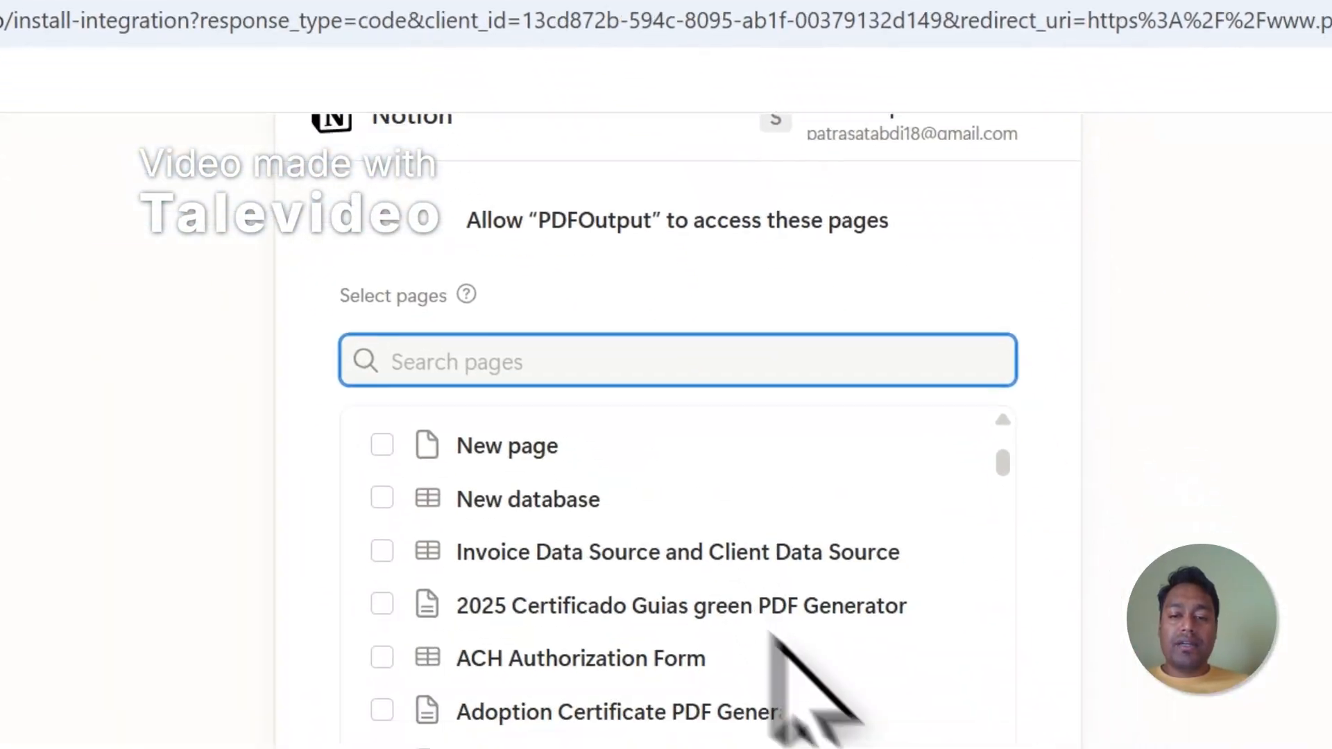
Allow PDFOutput to access the selected Notion pages and reload its list of Notion databases
scroll(833, 624, "down", 5)
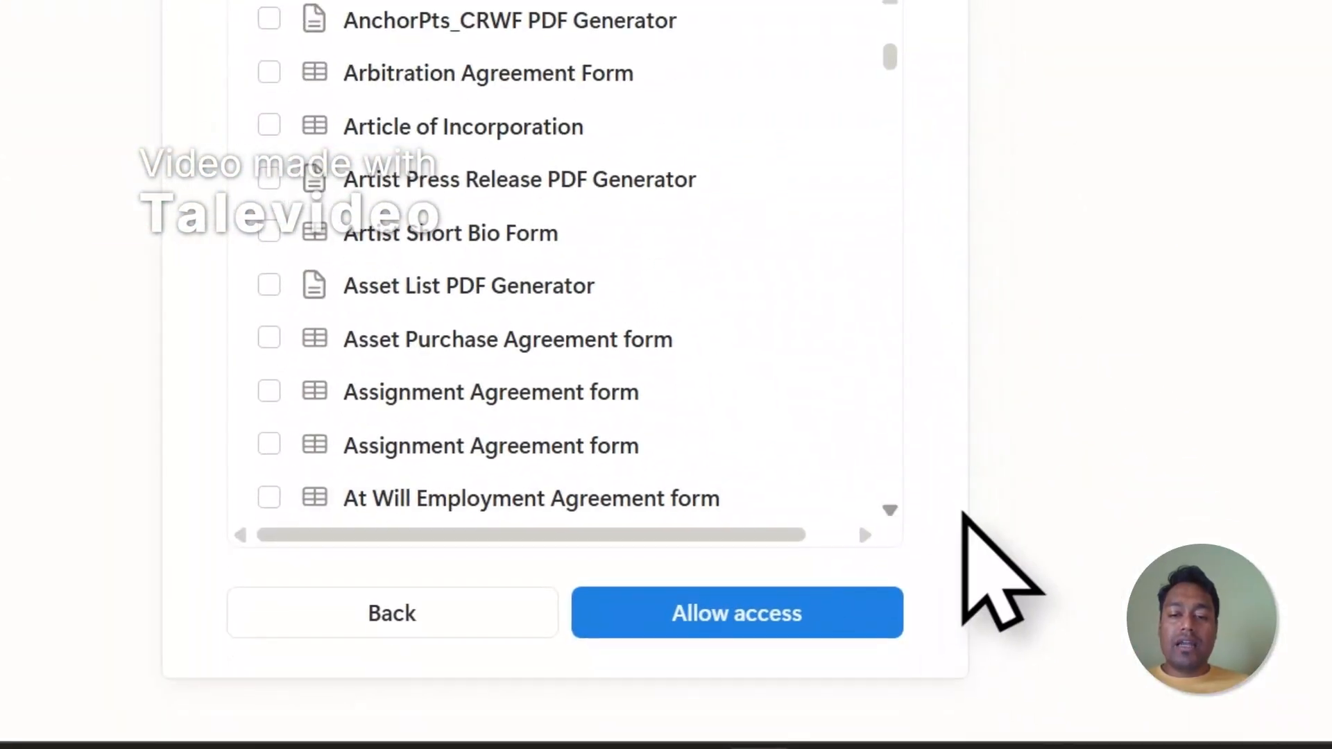
left_click(784, 607)
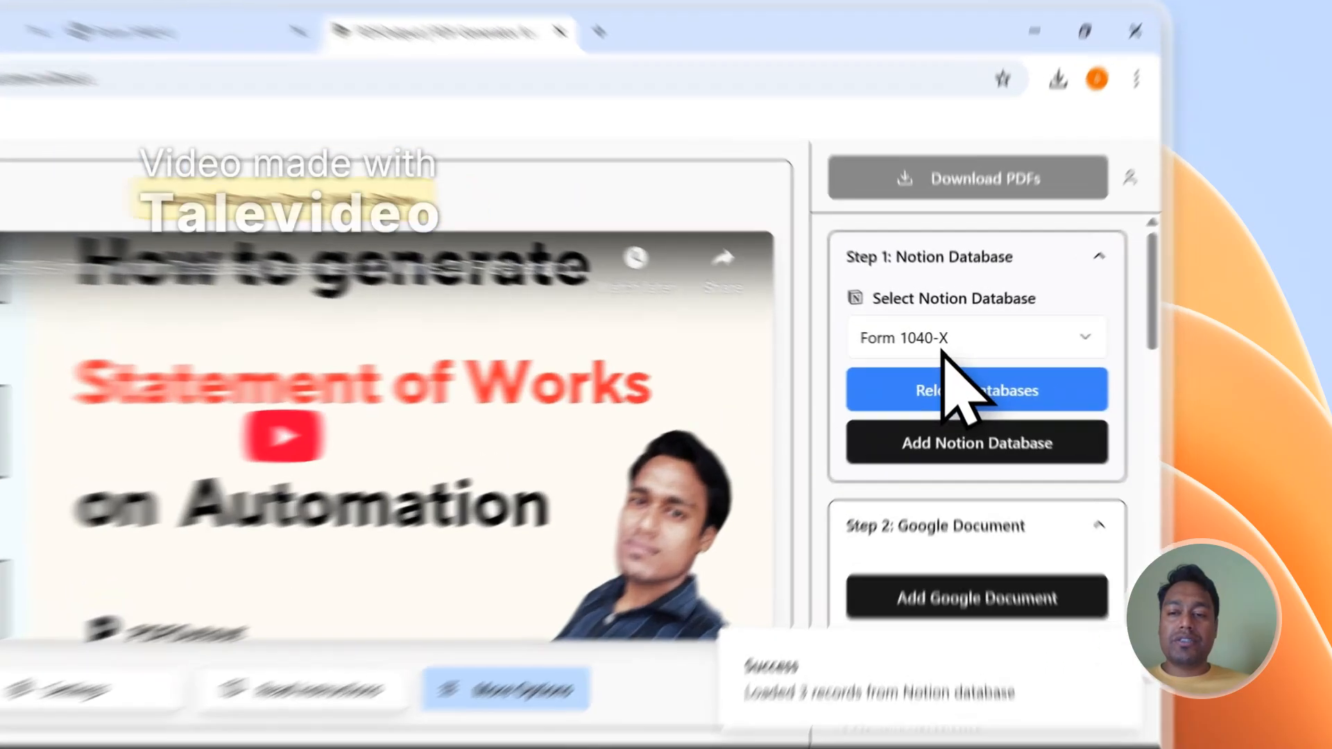
left_click(1022, 330)
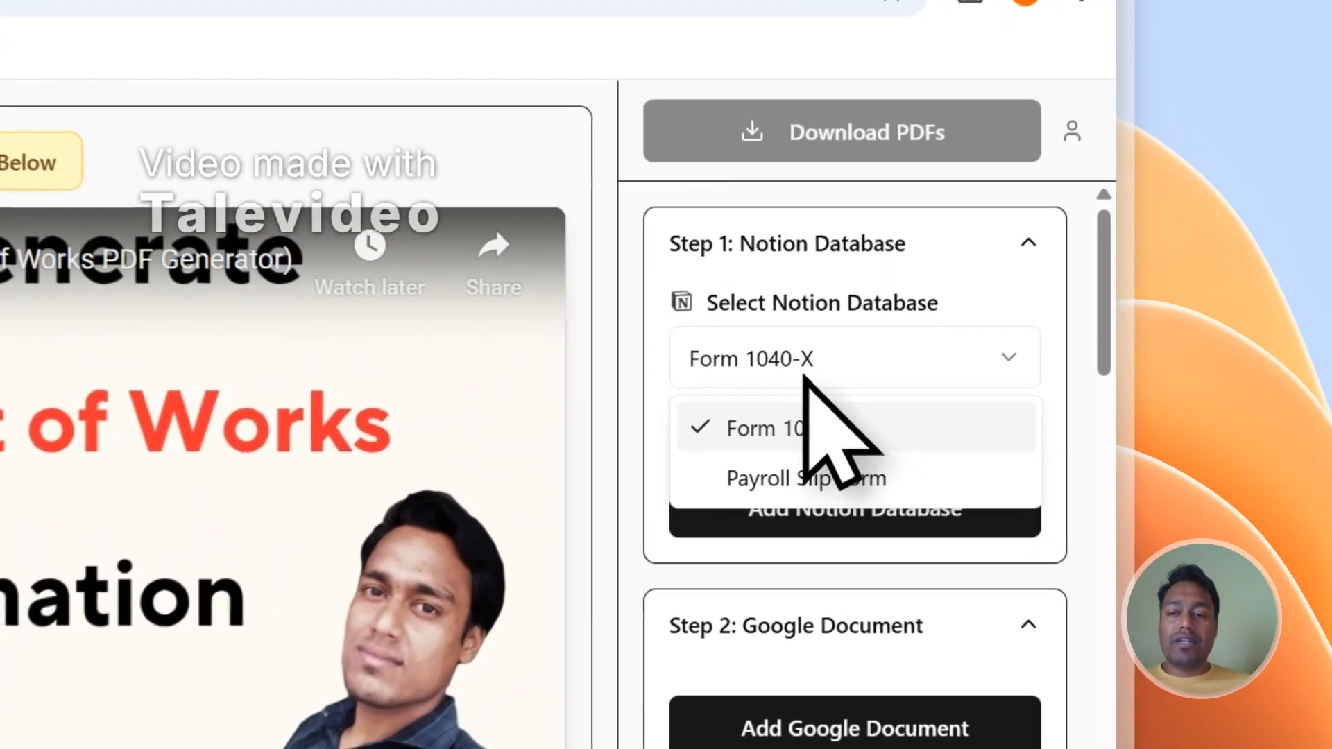
left_click(1058, 339)
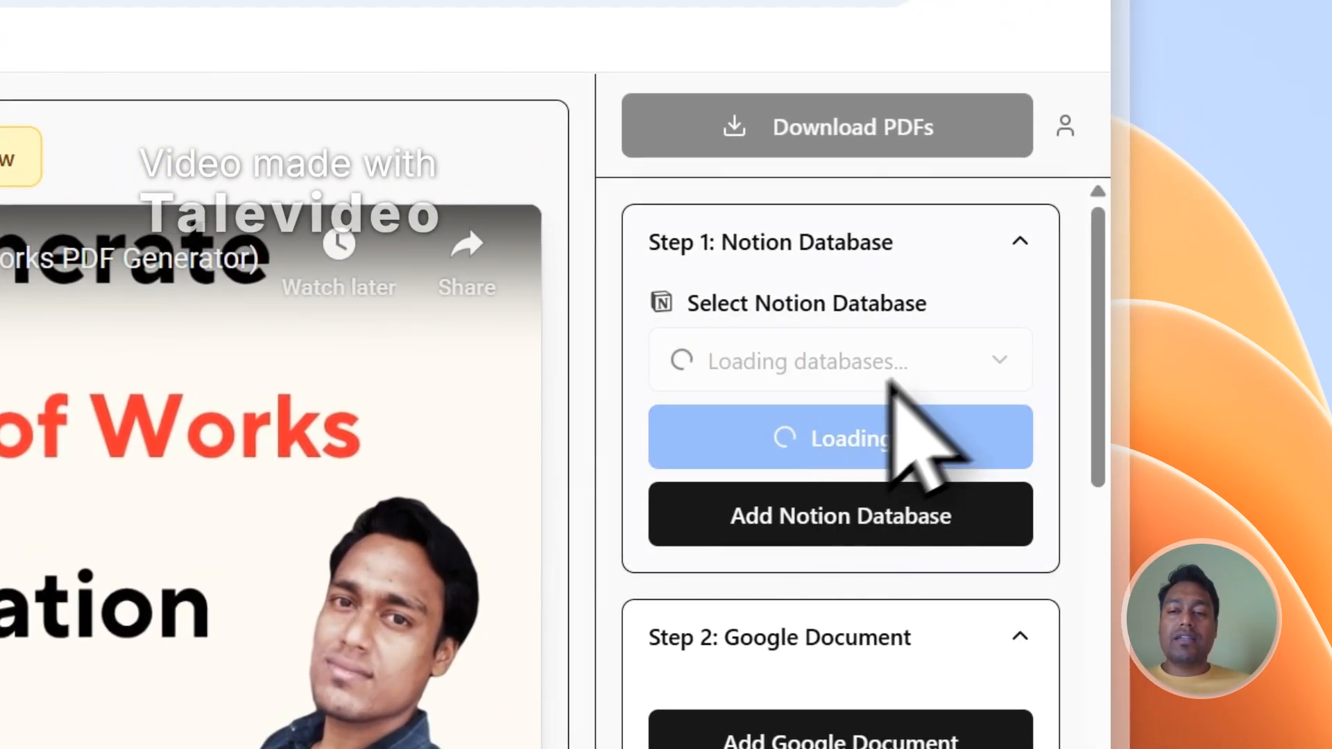
Refresh the list of Notion databases, reload the page and select Form 1040-V as the Notion database
left_click(708, 350)
left_click(709, 366)
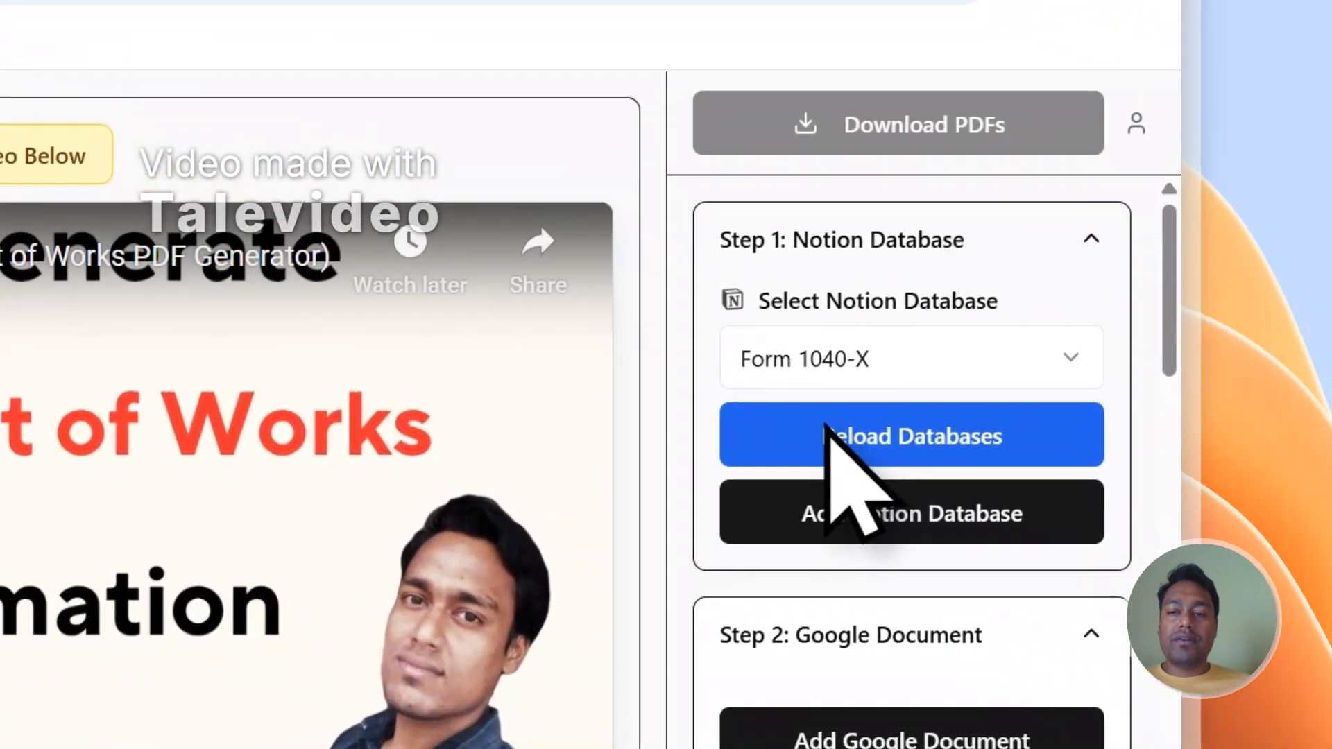
left_click(754, 431)
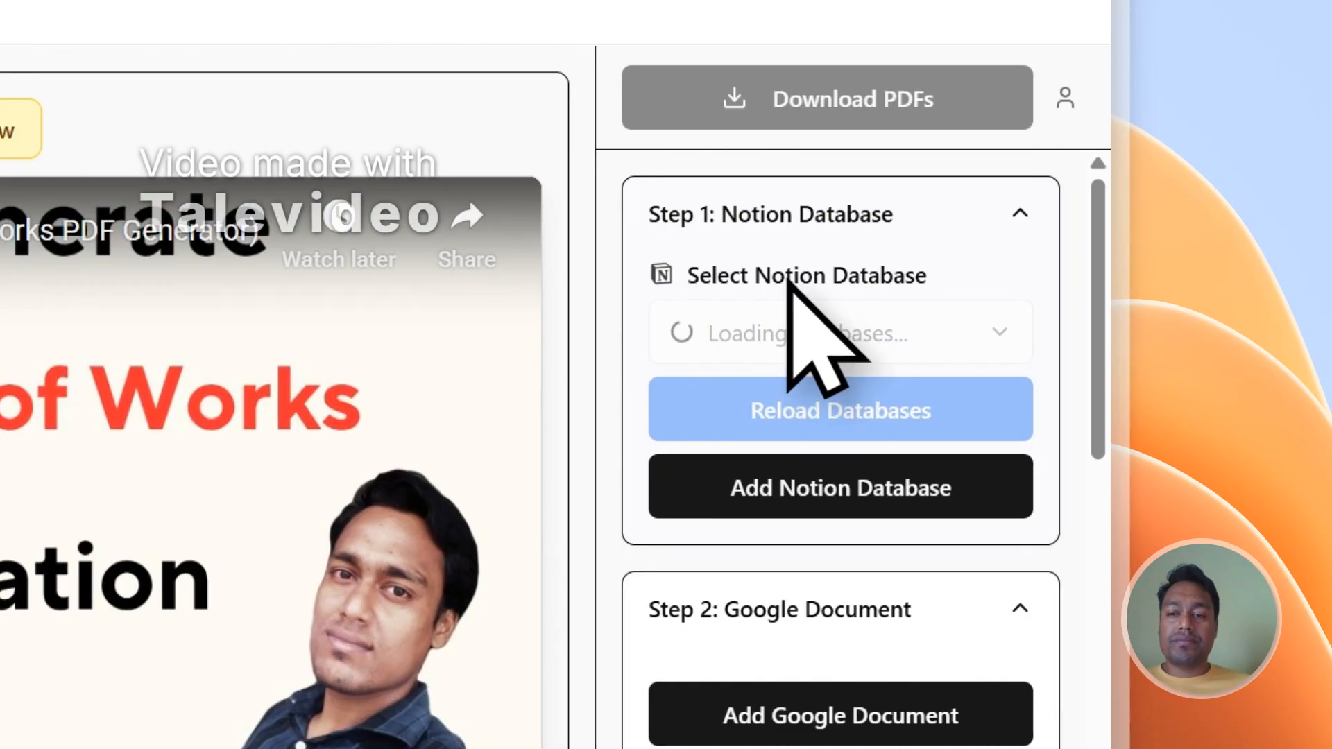
left_click(791, 333)
left_click(784, 353)
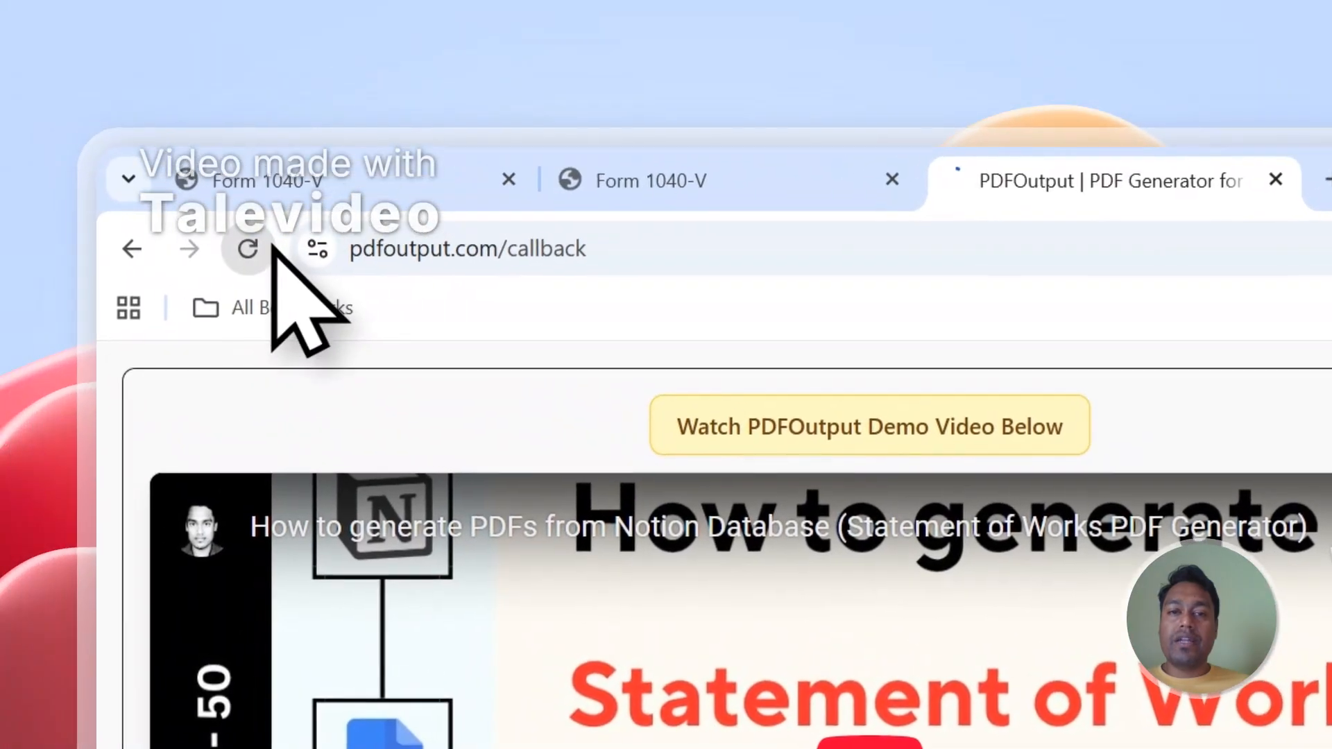
left_click(260, 252)
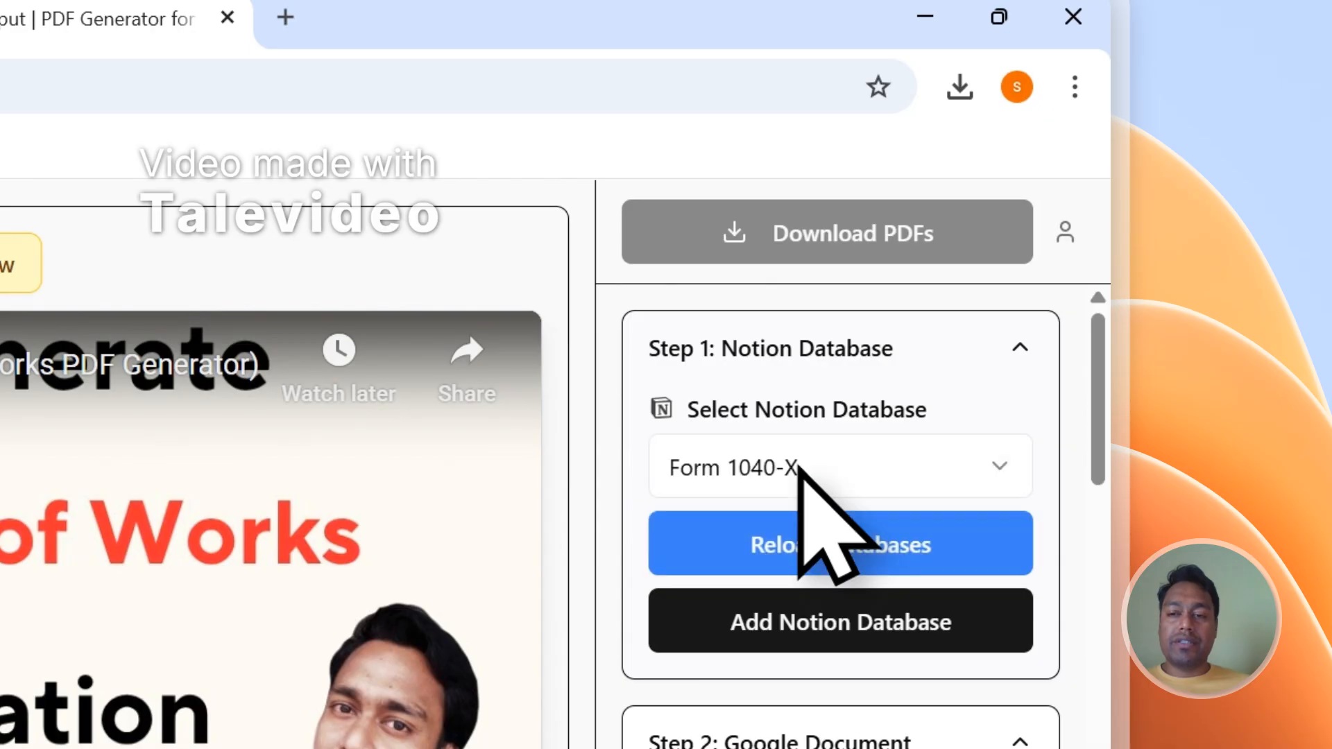
left_click(798, 469)
left_click(799, 469)
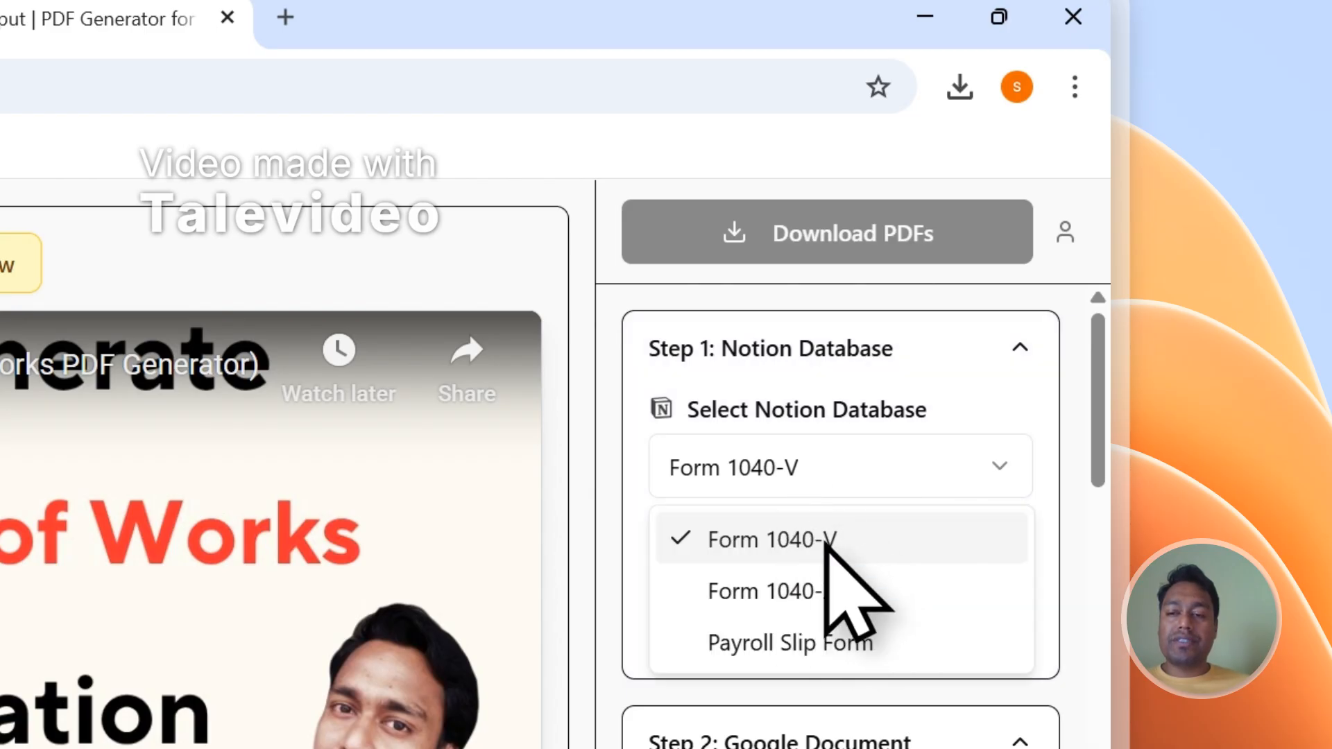
Review the properties loaded from the Form 1040-V database in the mapping section
left_click_drag(1093, 373, 1099, 745)
scroll(846, 248, "down", 3)
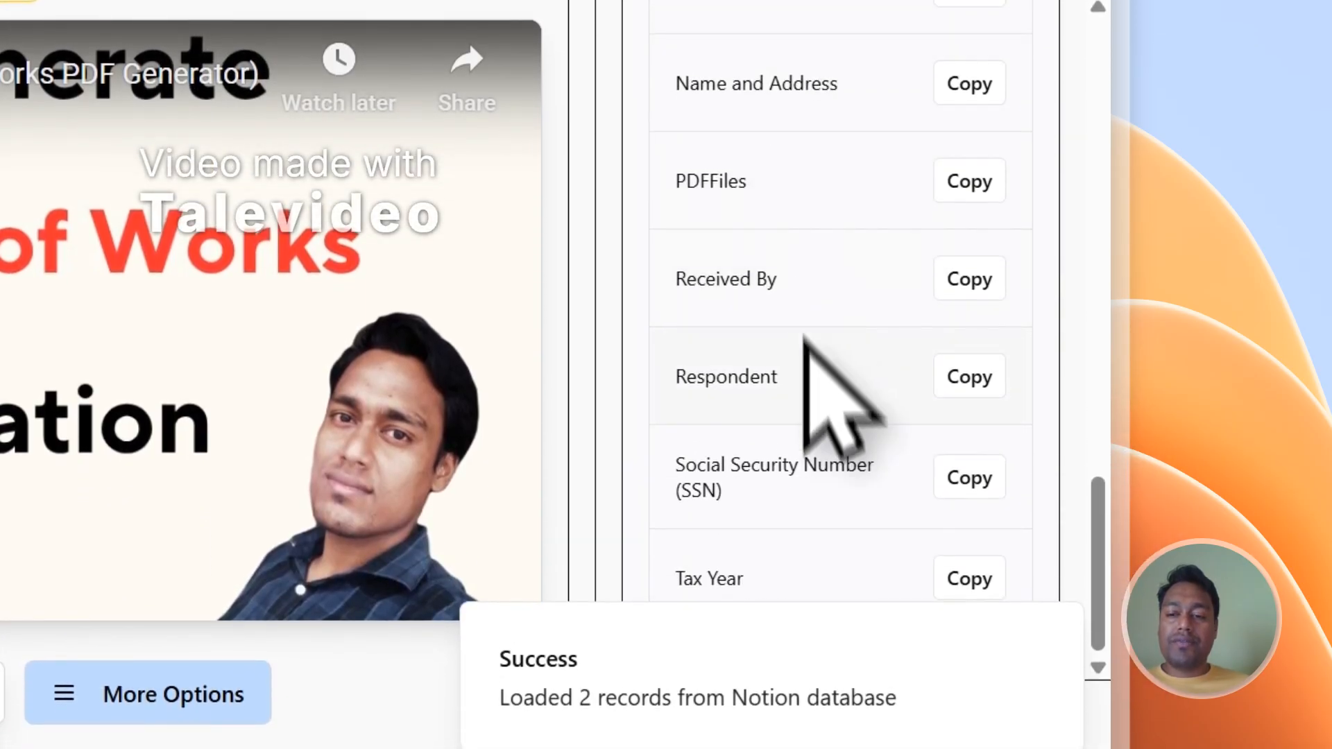
scroll(811, 450, "up", 10)
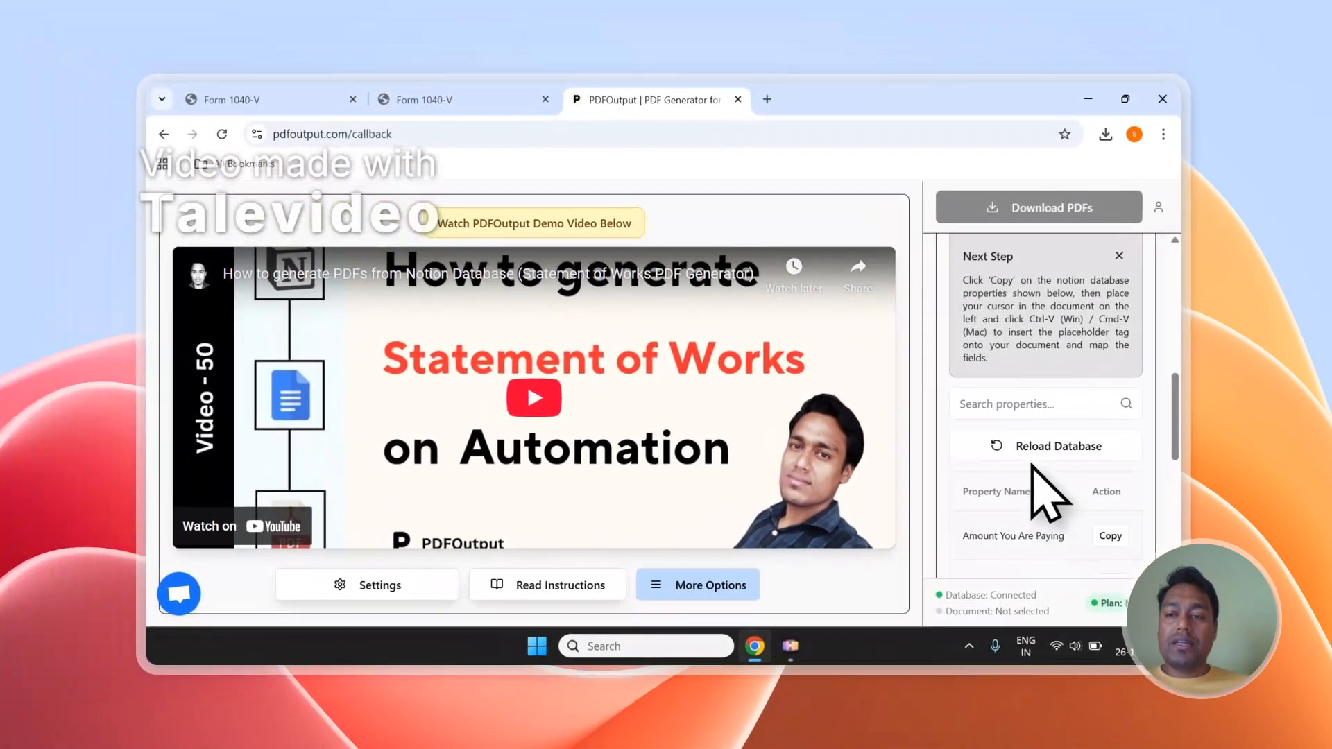
scroll(1033, 465, "up", 5)
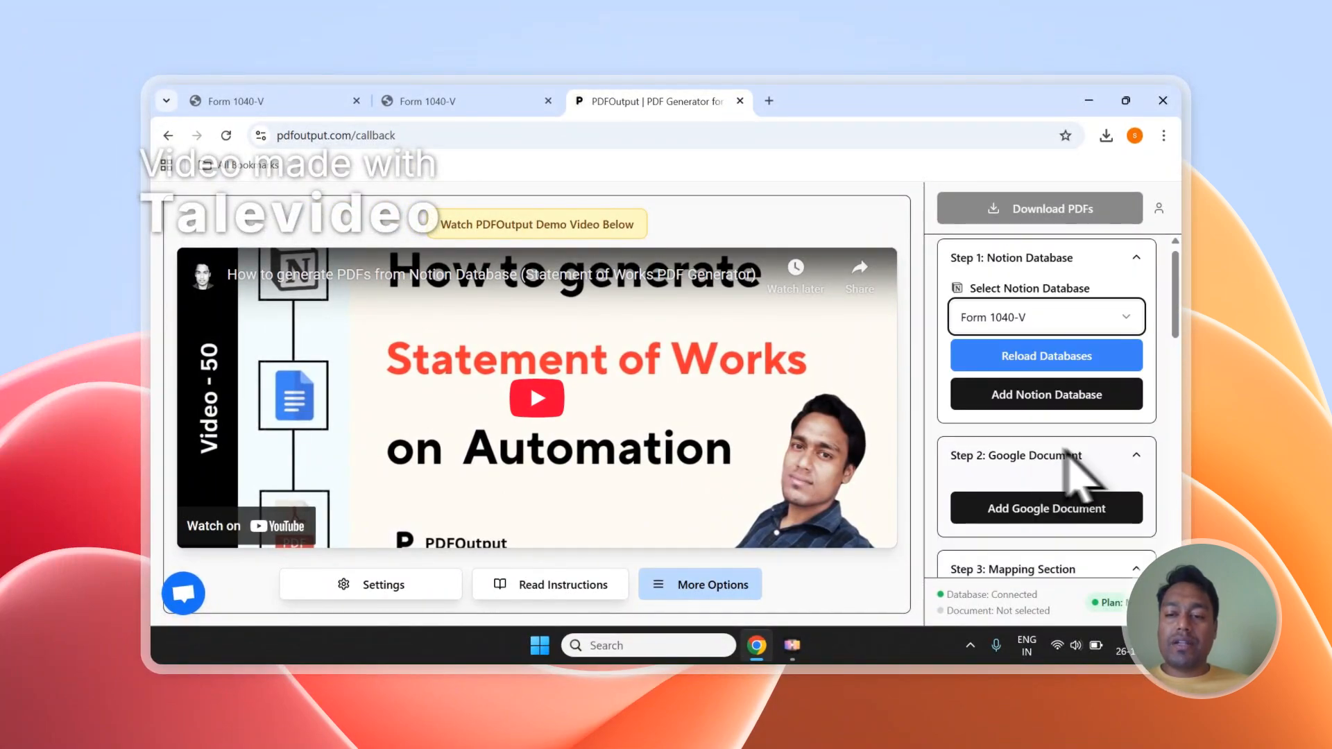
scroll(1065, 449, "down", 1)
left_click(1048, 426)
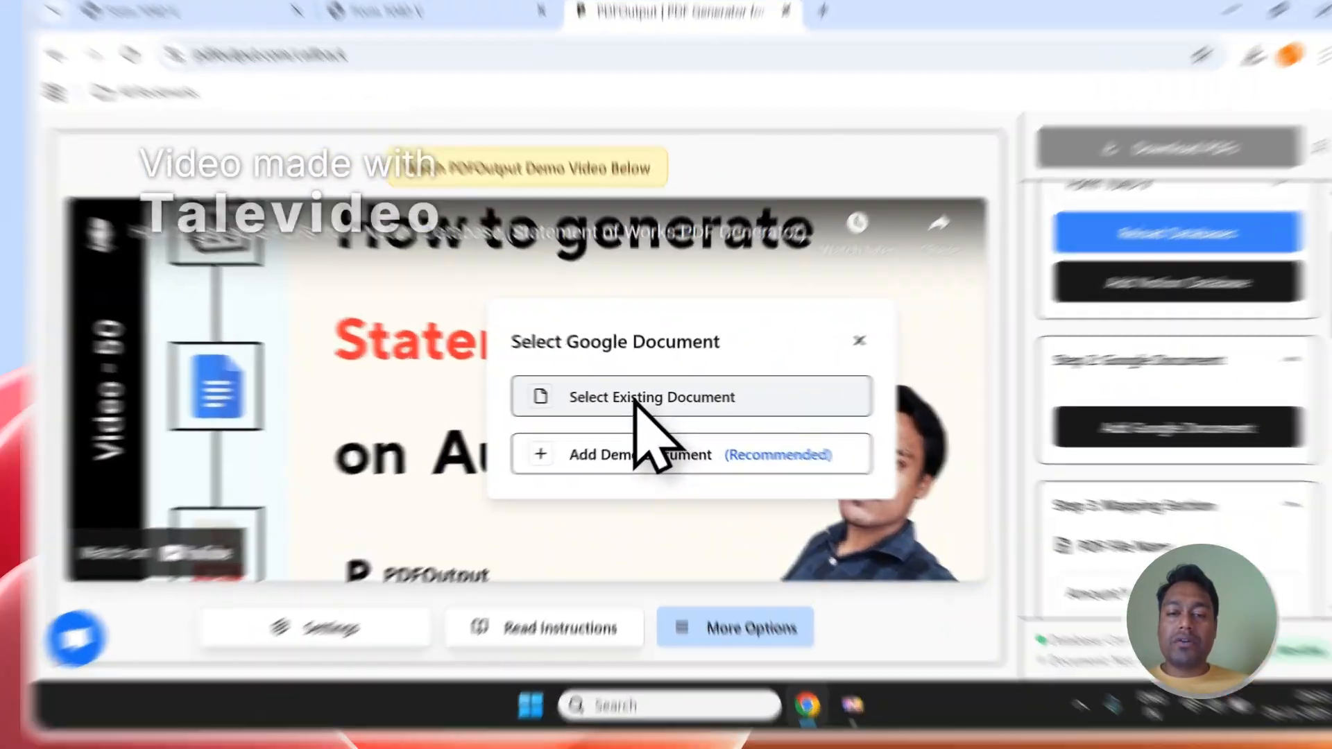
left_click(645, 403)
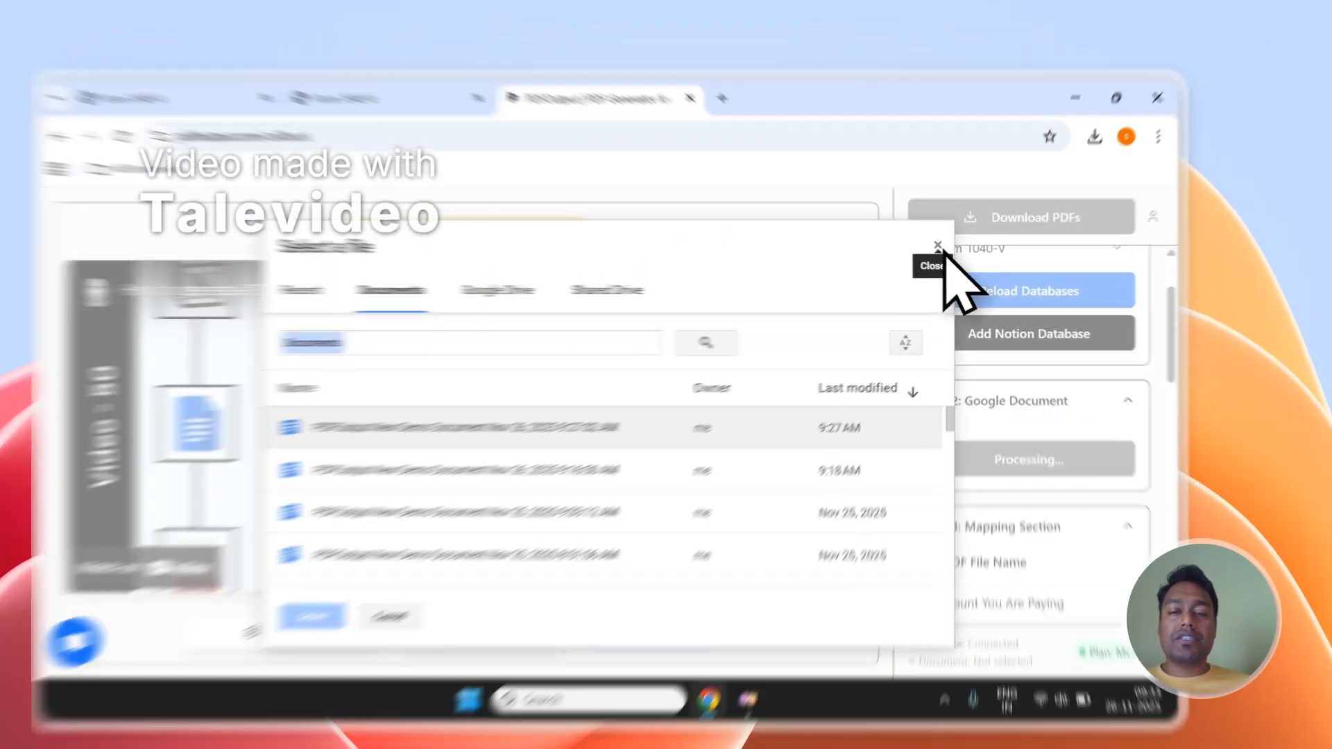
left_click(964, 235)
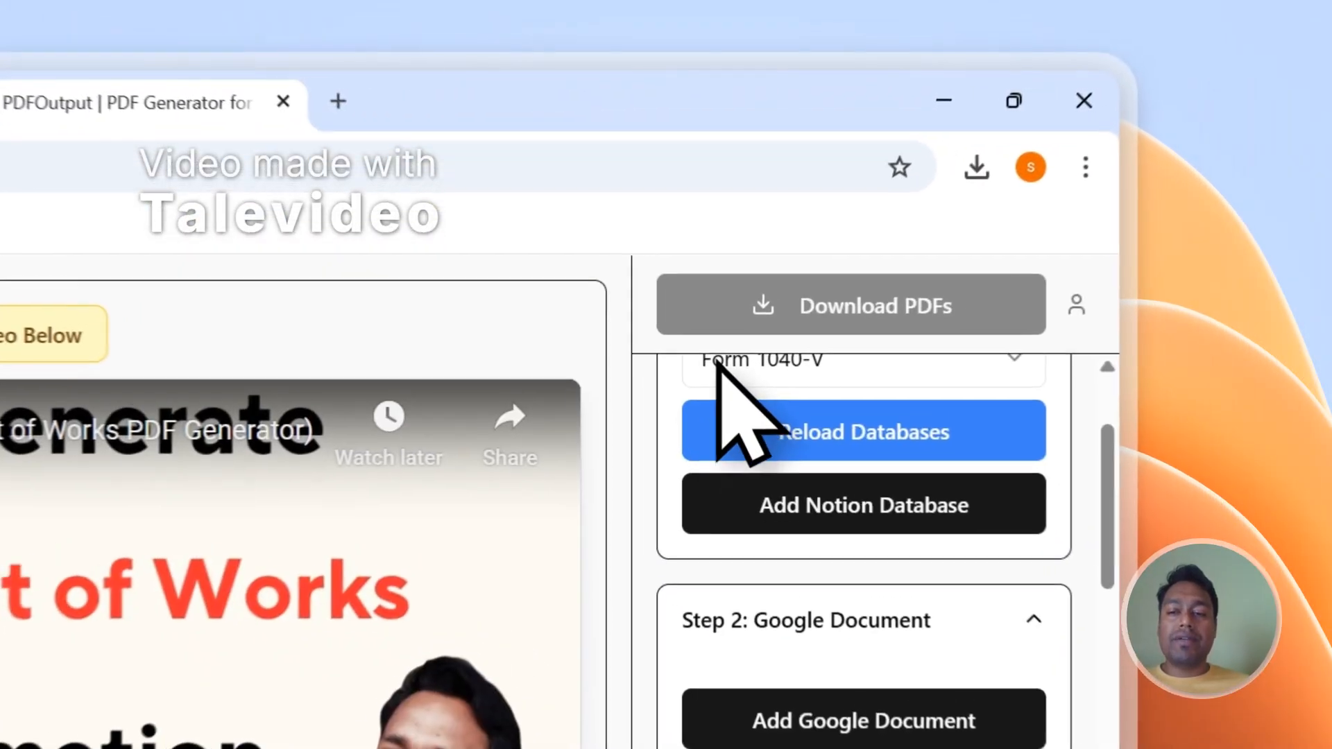
Add a demo Google document as the template and delete the welcome and introductory text above its Placeholders heading
left_click(1015, 438)
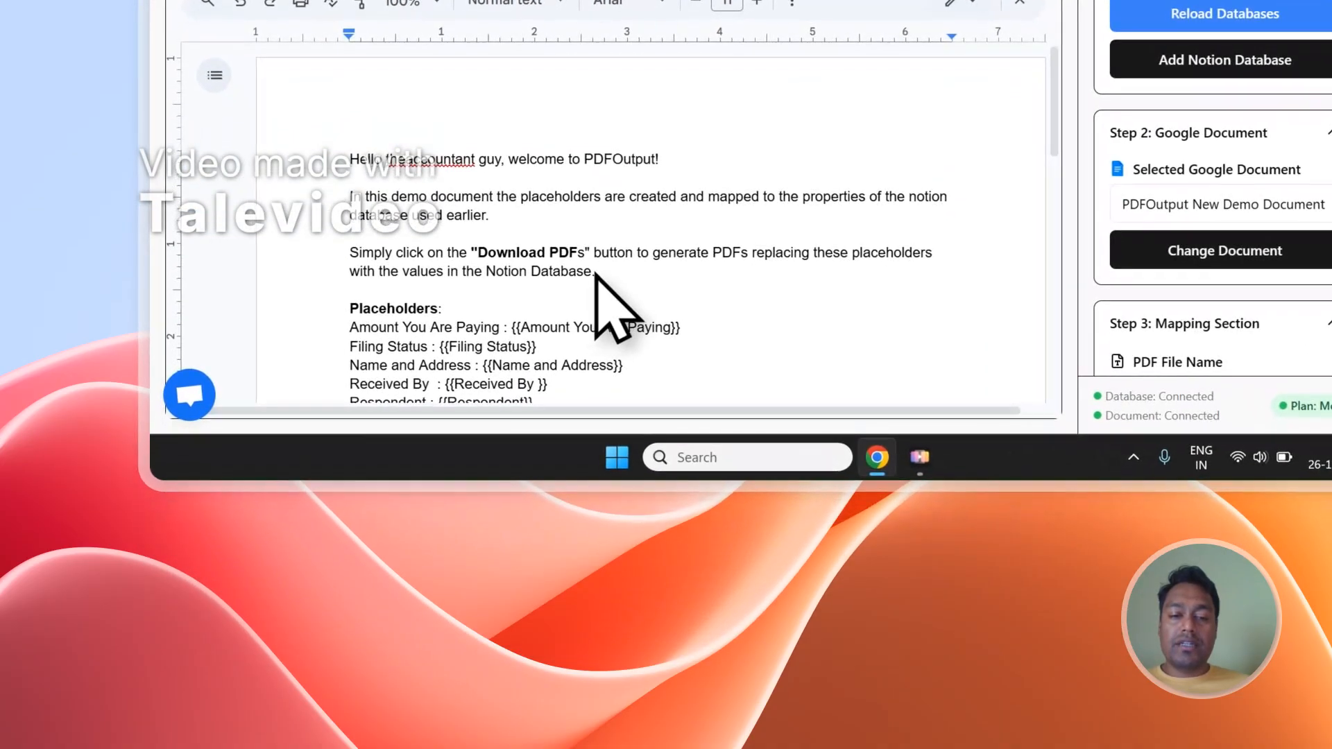
left_click_drag(519, 491, 474, 470)
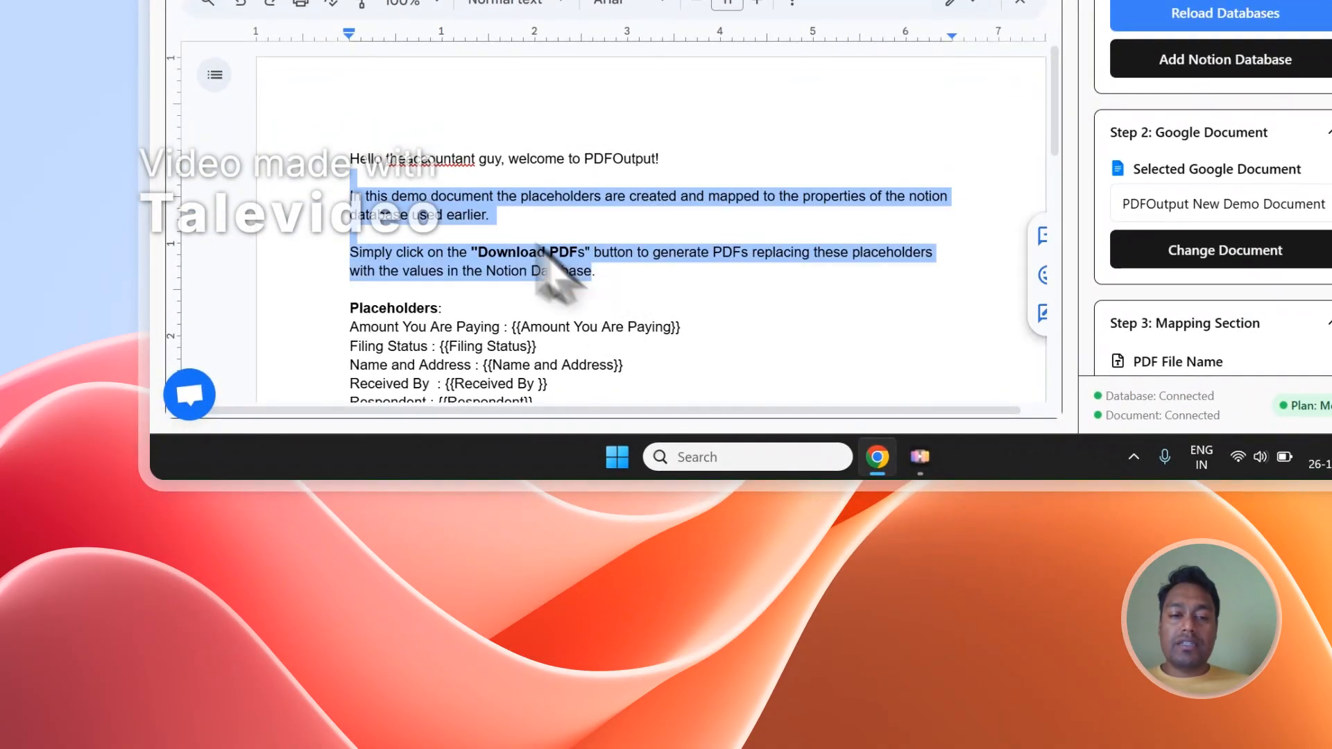
key("BackSpace")
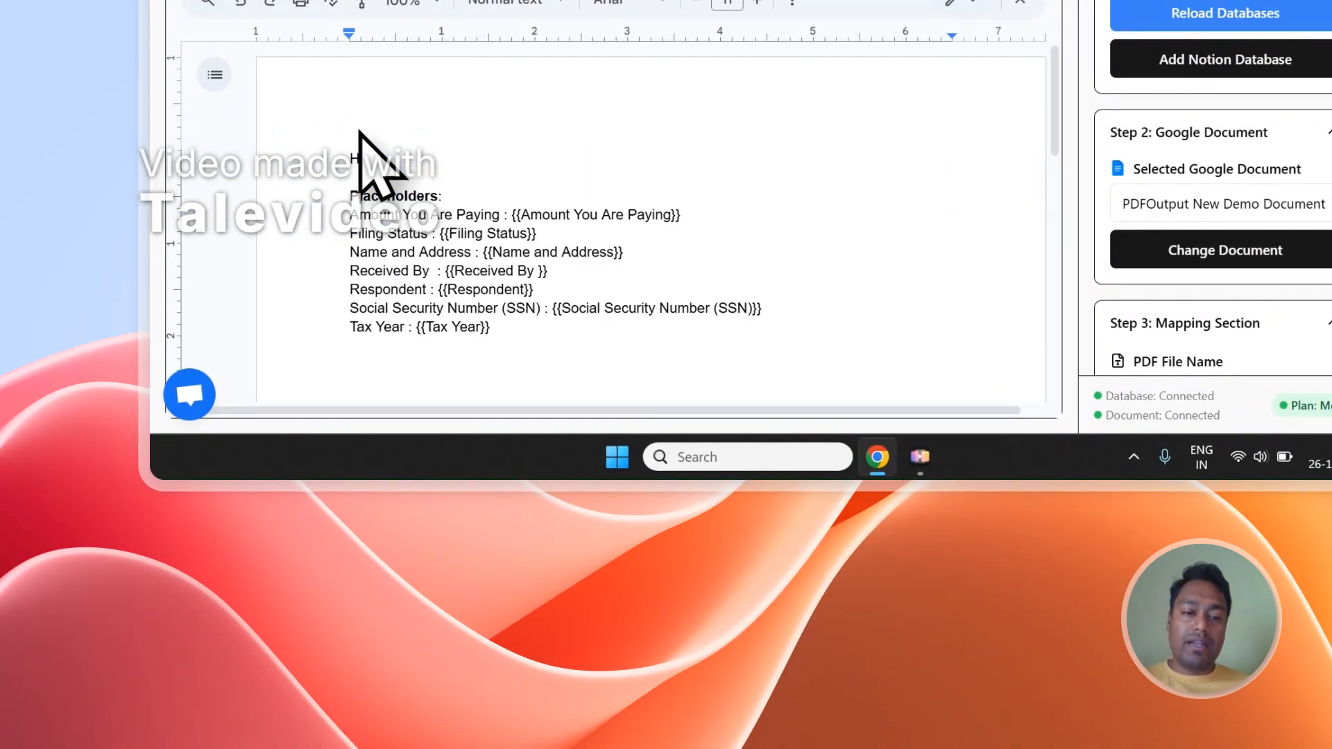
key("BackSpace")
key("BackSpace")
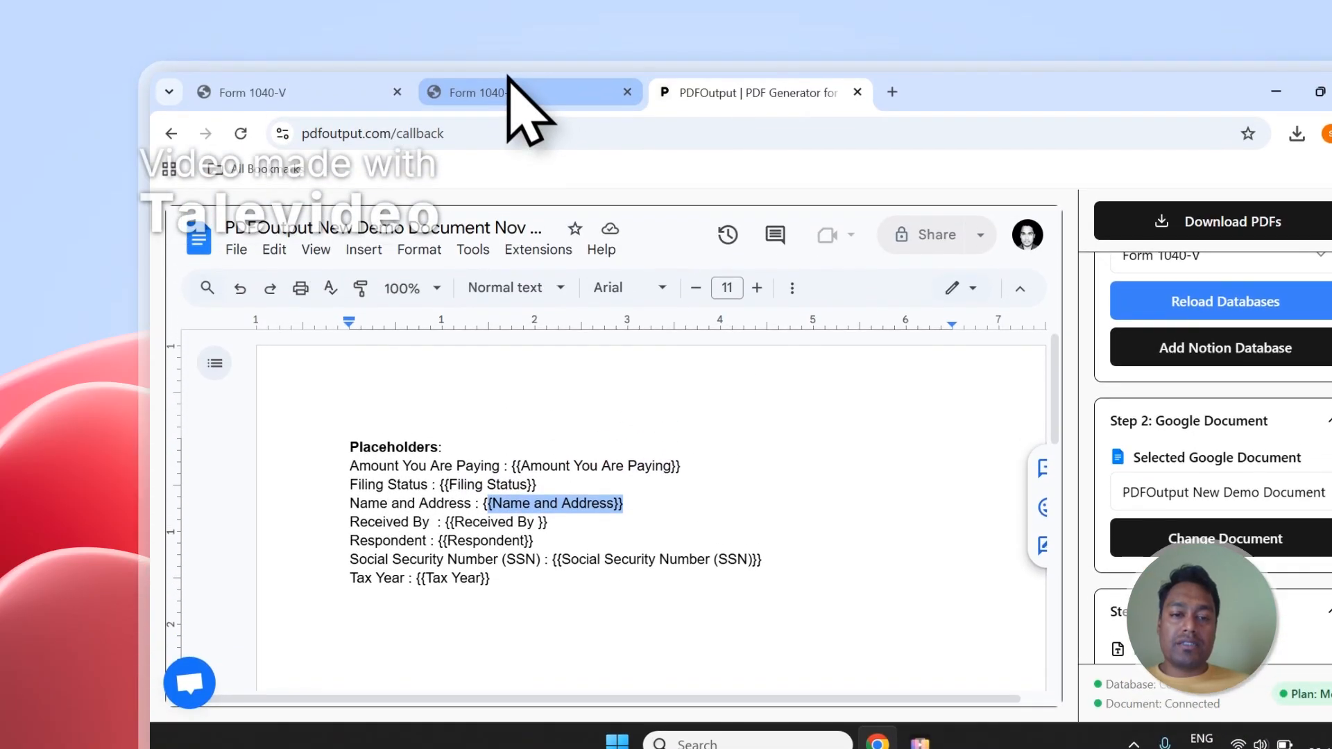
Compare the placeholders in the demo document with the column names of the Form 1040-V responses in Notion
left_click(513, 83)
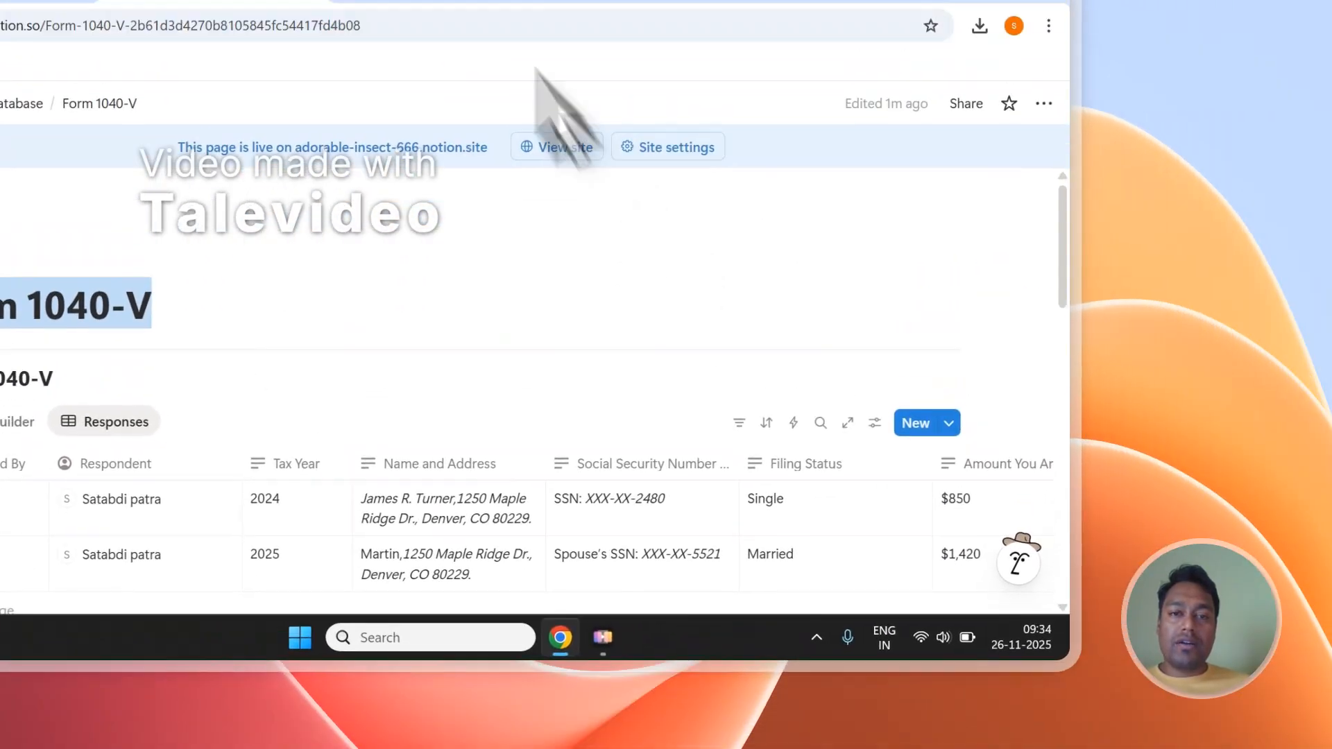
left_click(458, 152)
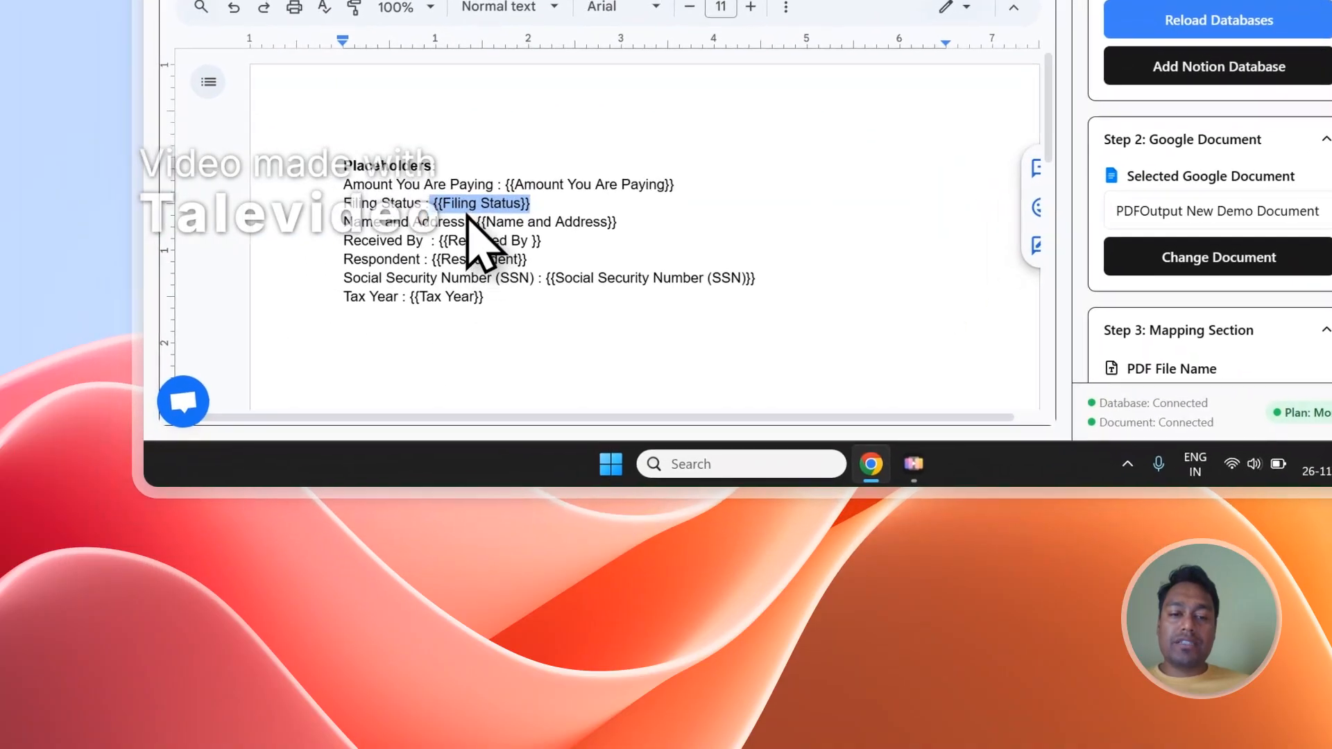
left_click(158, 567)
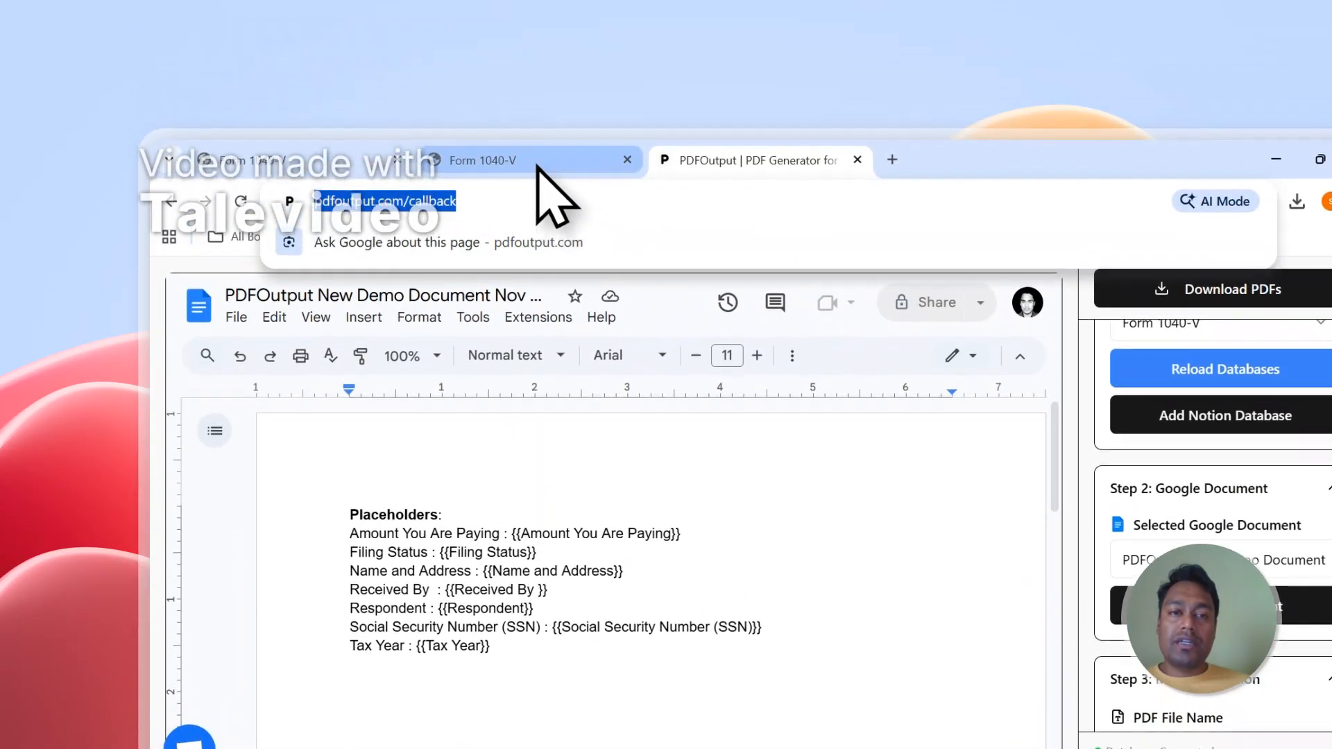
left_click(544, 161)
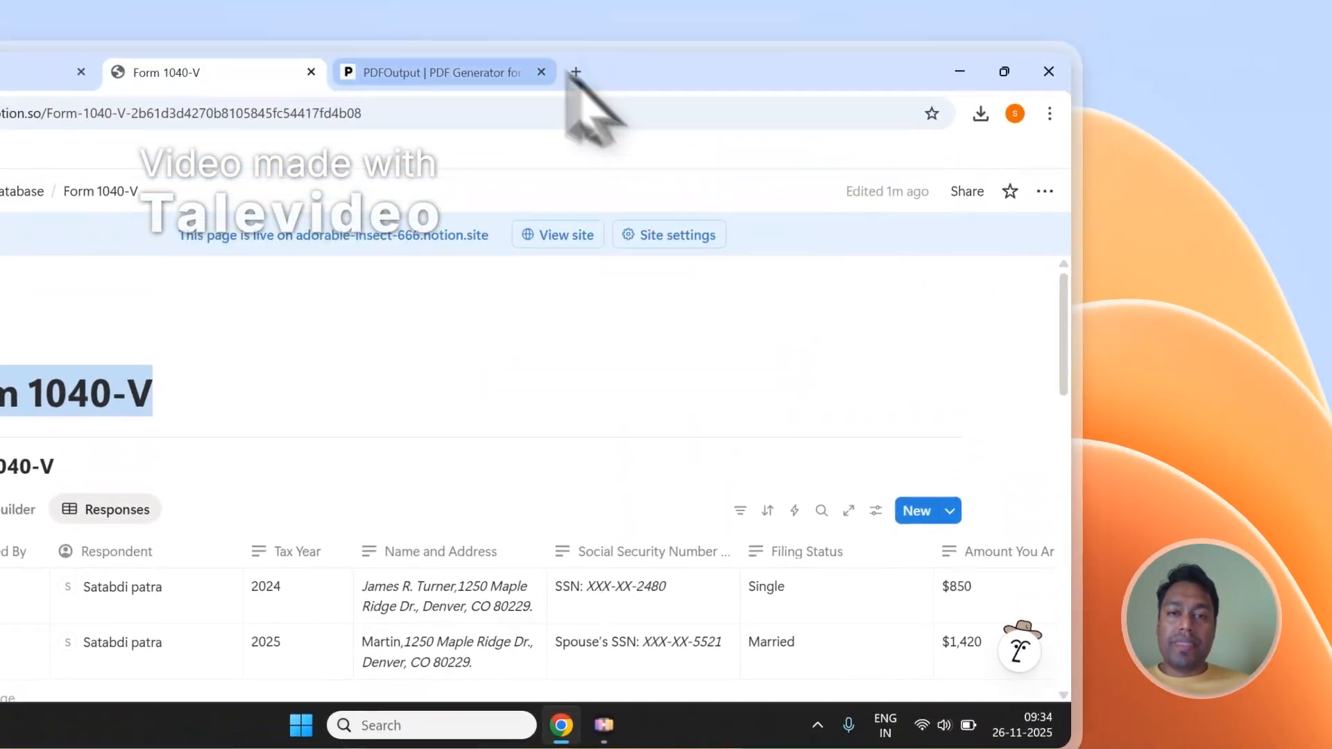
left_click(569, 80)
left_click_drag(579, 480, 439, 481)
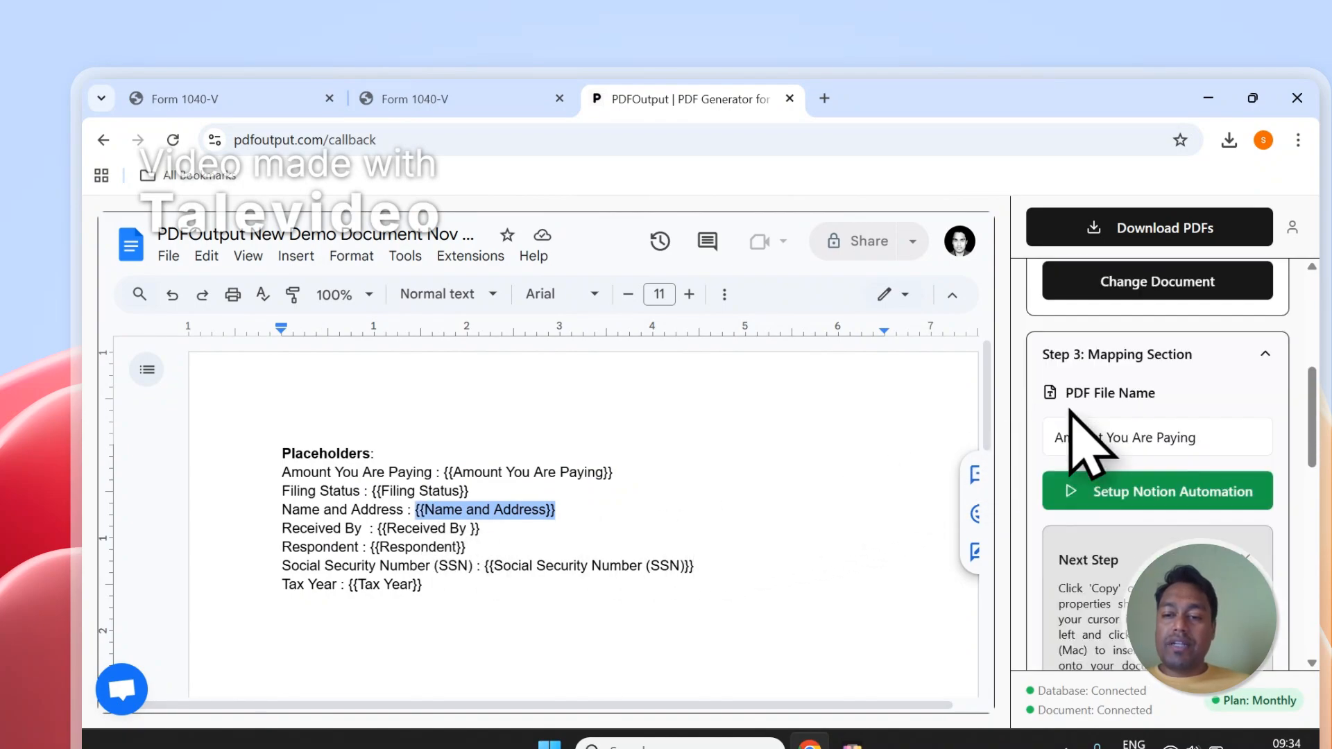
Copy the Social Security Number (SSN) placeholder from the mapping properties and insert it in the document below the Tax Year line
scroll(1069, 410, "down", 10)
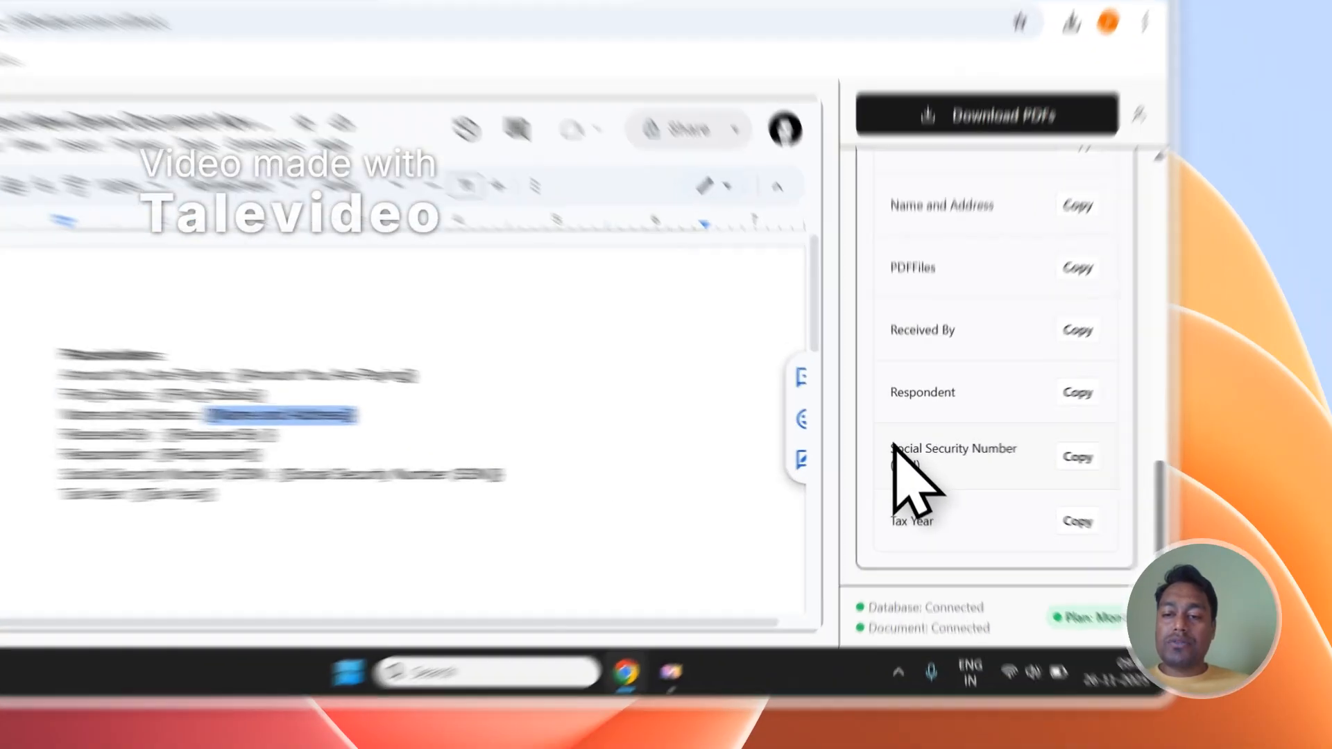
left_click_drag(966, 471, 1063, 472)
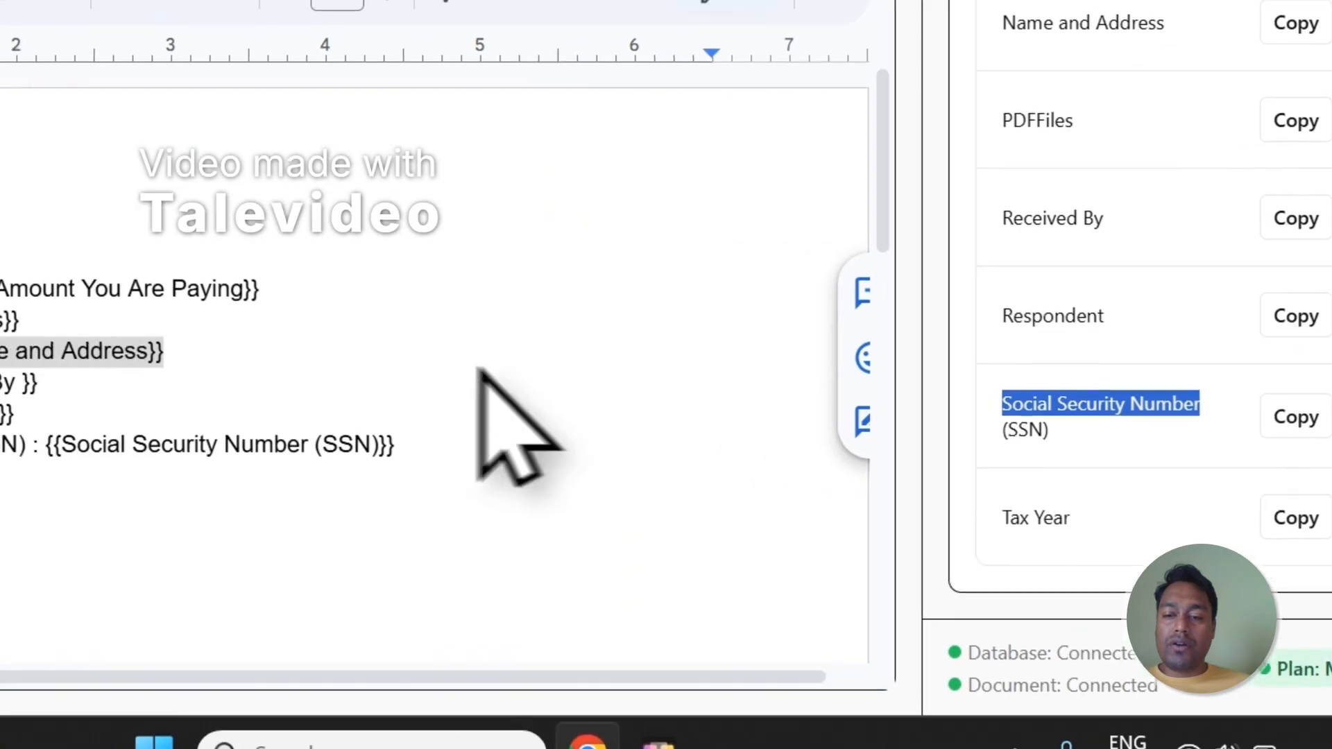
left_click(1296, 419)
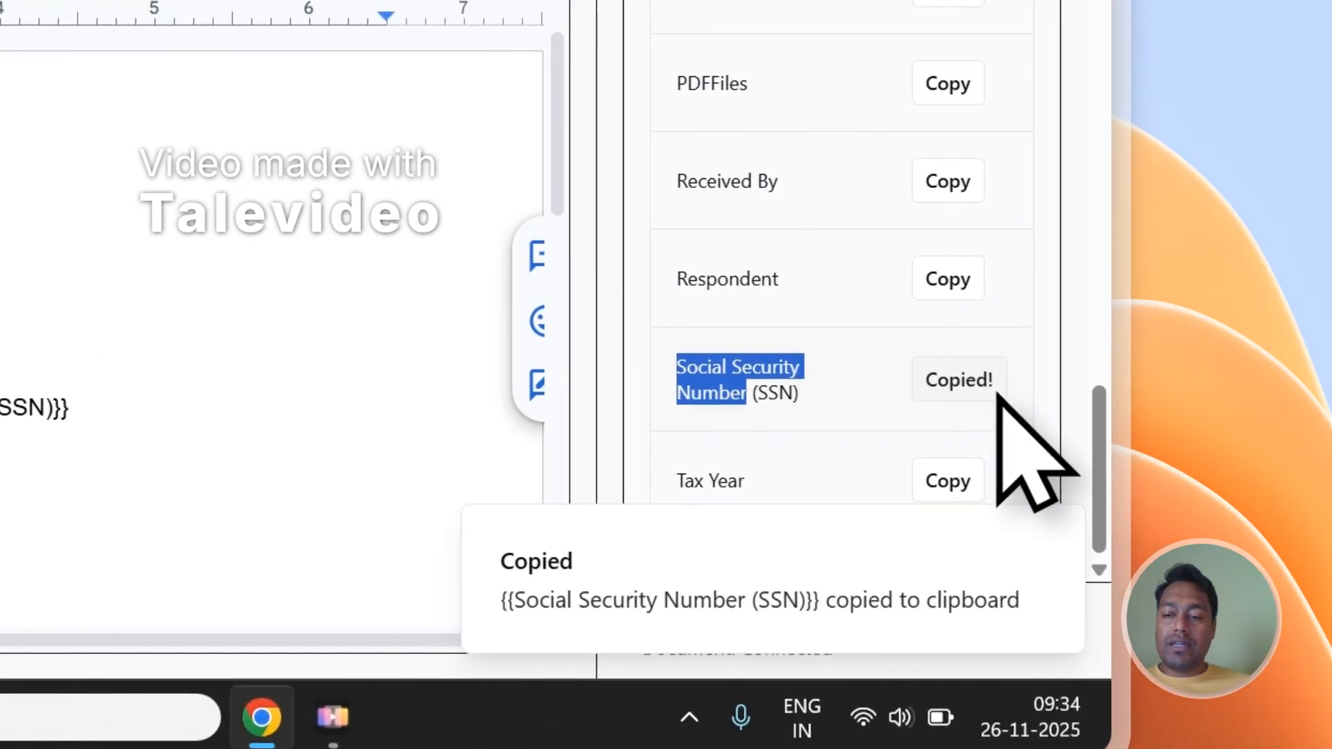
scroll(202, 198, "down", 2)
left_click(215, 134)
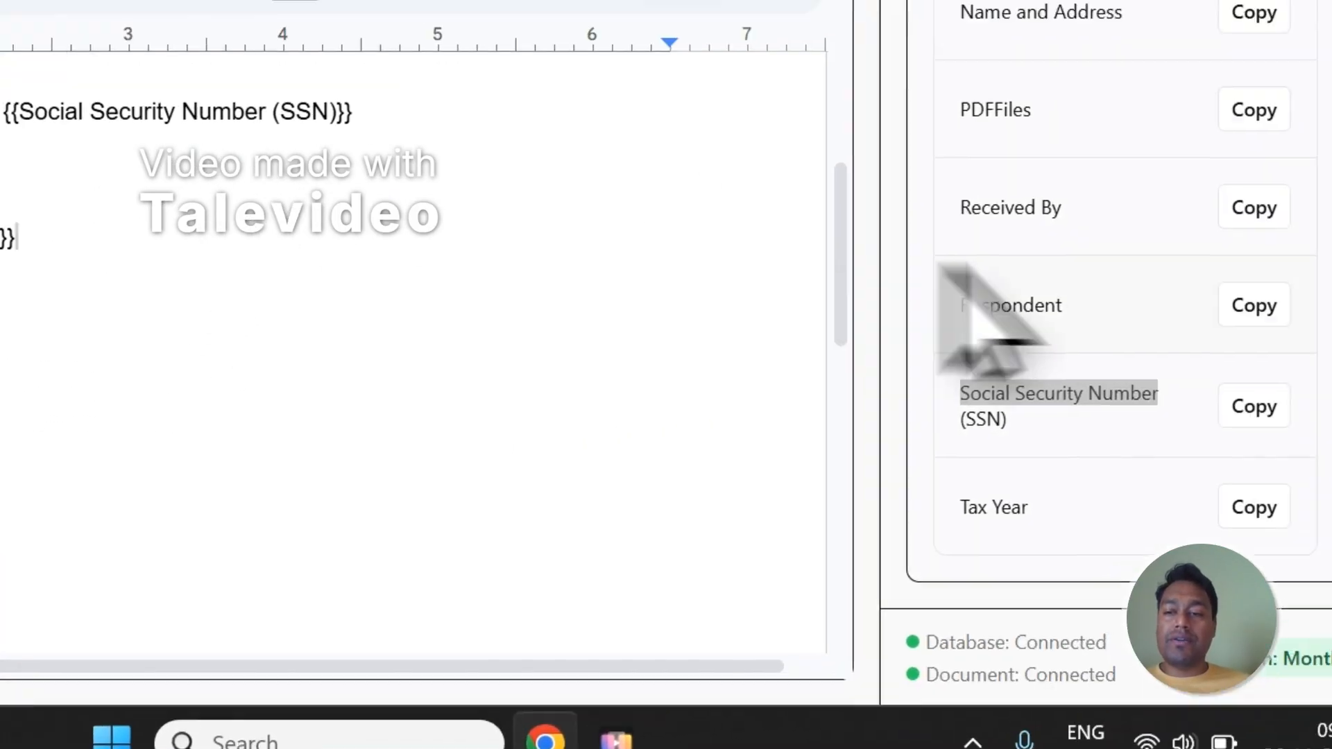
Review the Next Step instructions for inserting placeholders and copy the Amount You Are Paying placeholder
scroll(1242, 181, "up", 5)
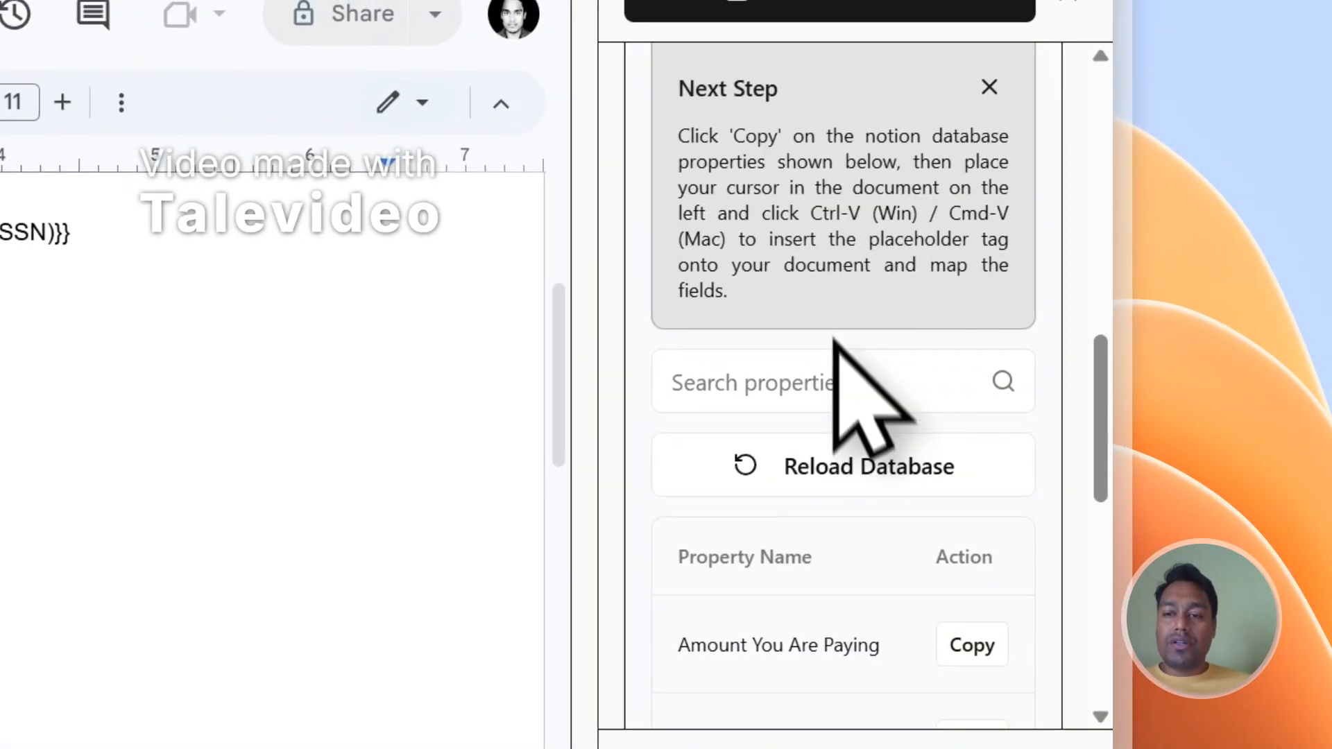
left_click_drag(809, 217, 799, 235)
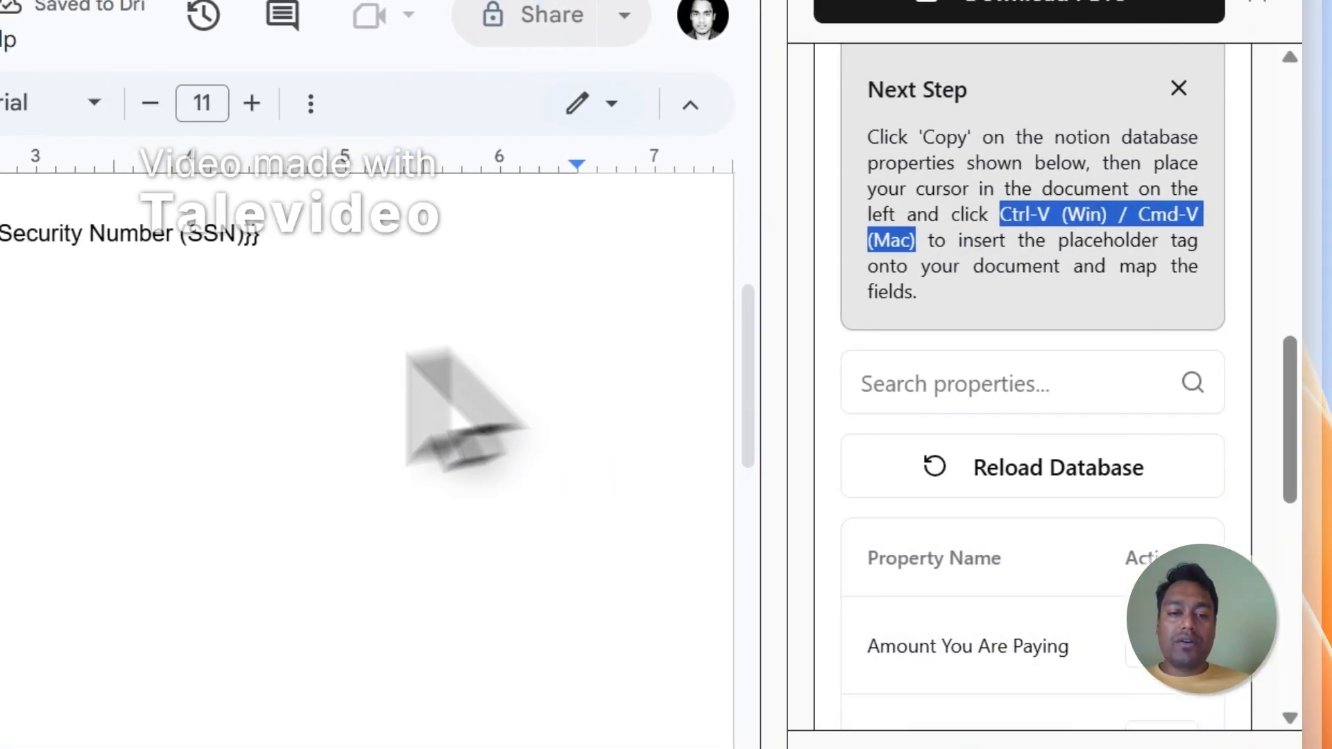
left_click(310, 395)
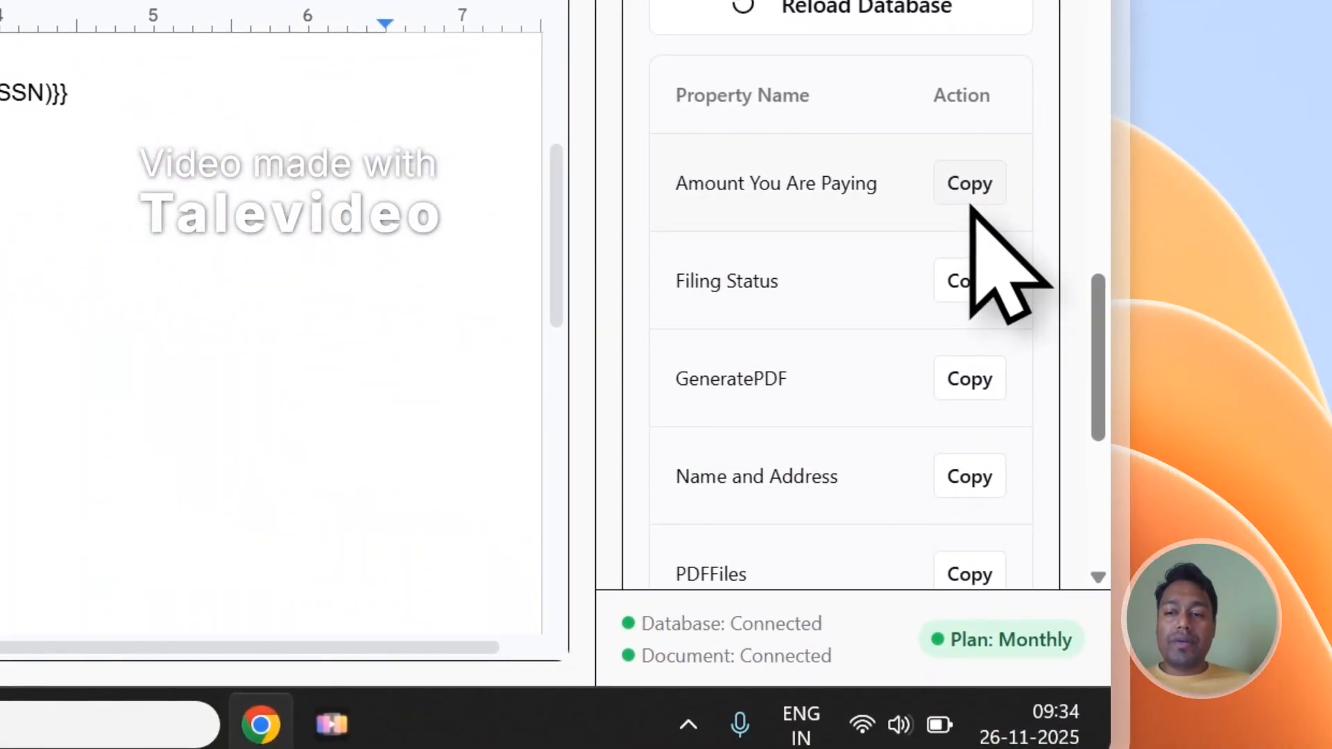
left_click(971, 201)
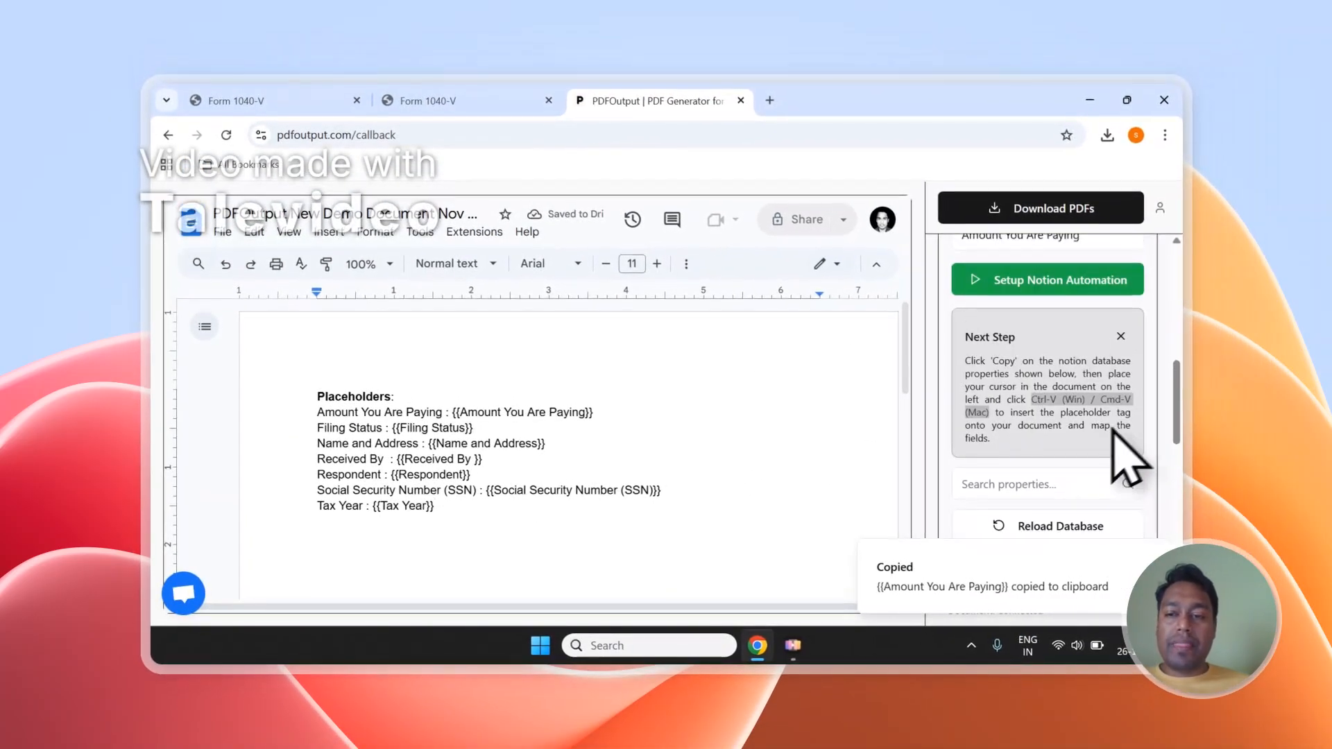
Check the response columns in Notion and set the PDF File Name in the mapping section to Received By
scroll(1127, 465, "up", 2)
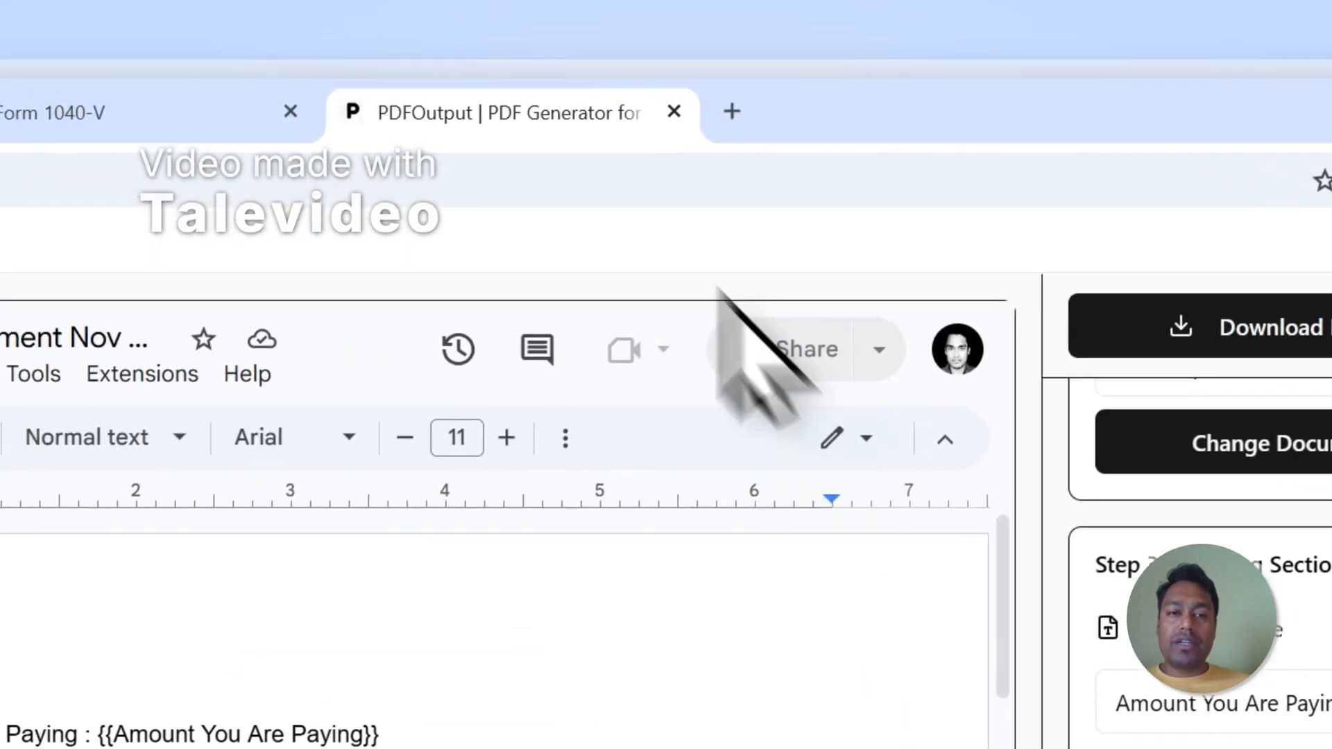
left_click(181, 106)
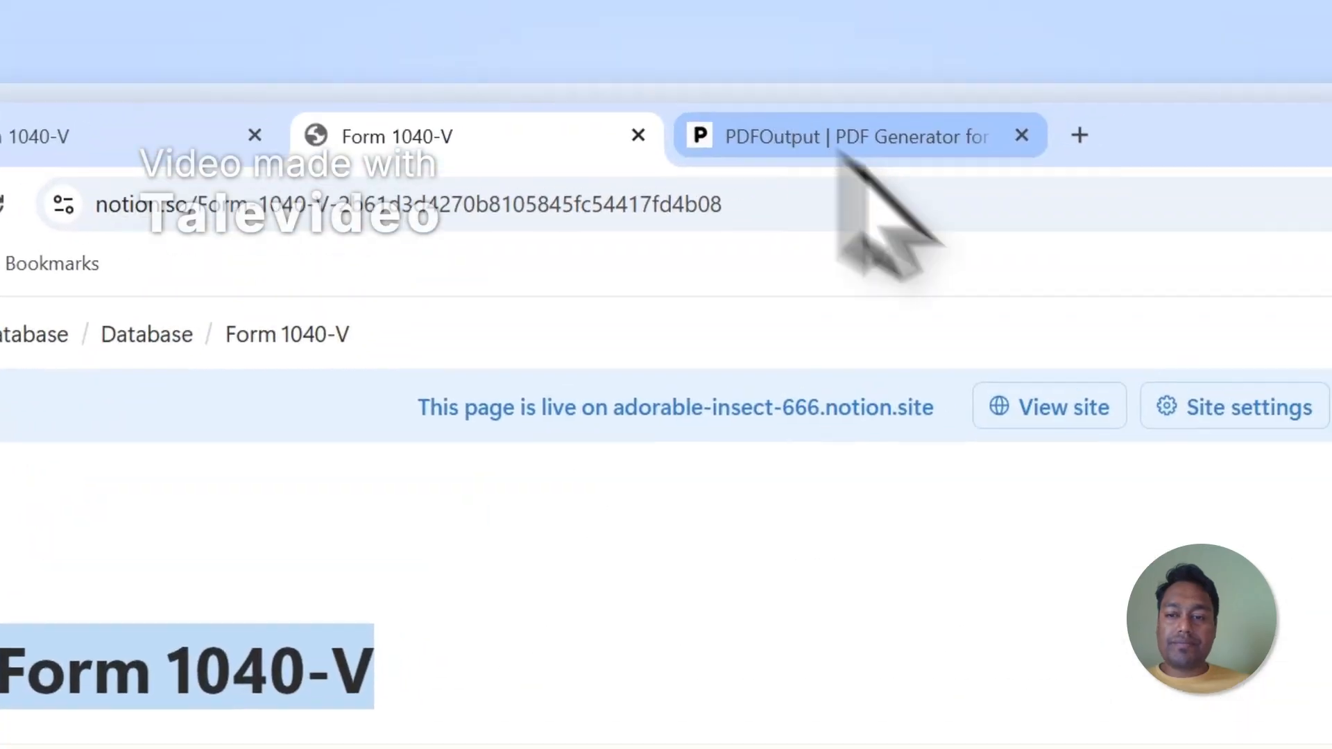
left_click(842, 154)
left_click(940, 507)
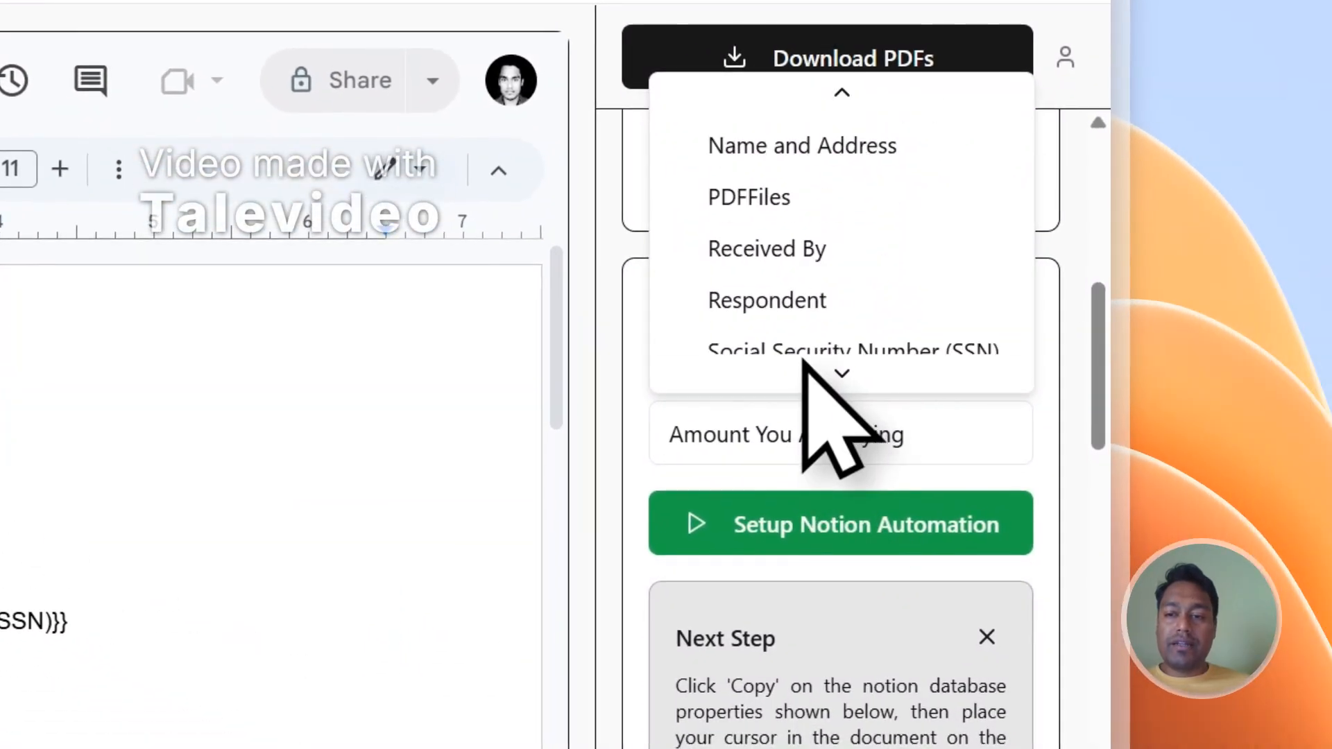
left_click(807, 226)
Check the Notion responses against the file name choice and review the database, document and mapping settings in PDFOutput
left_click(416, 114)
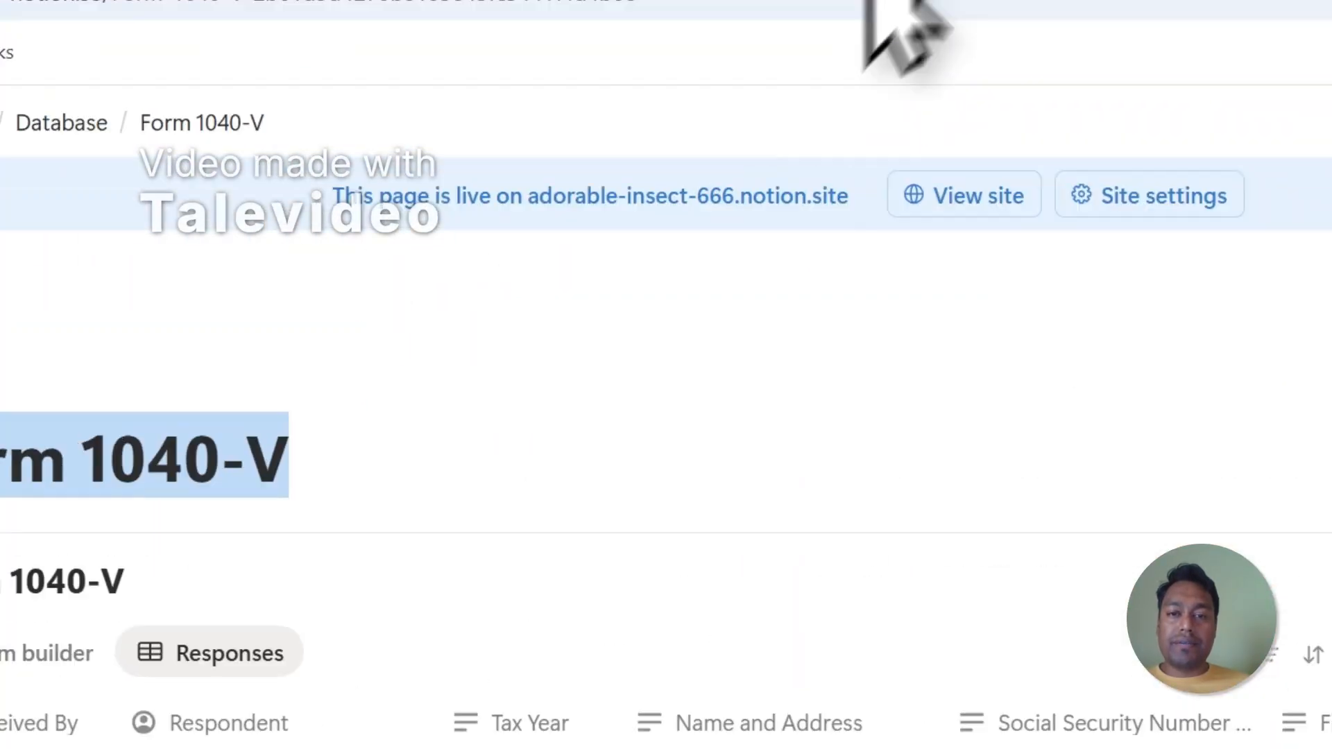
left_click(478, 134)
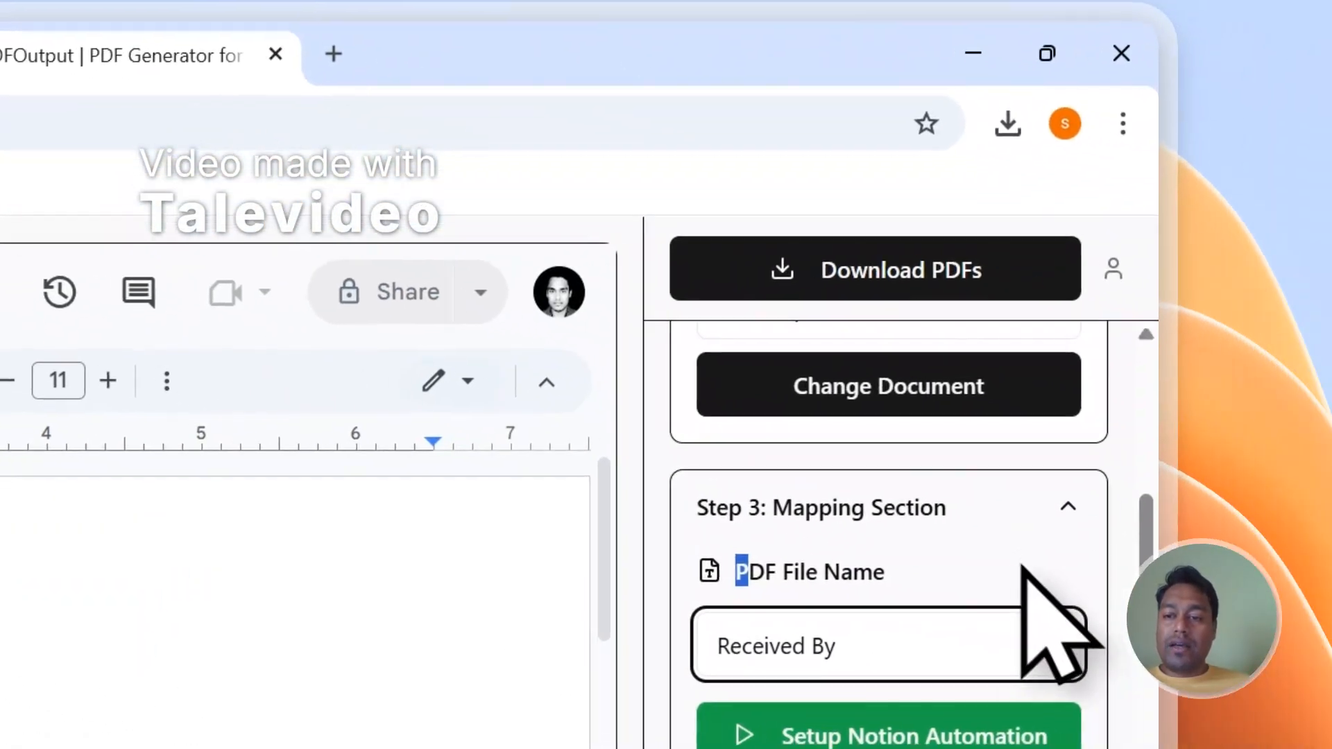
left_click(985, 552)
scroll(1016, 610, "up", 10)
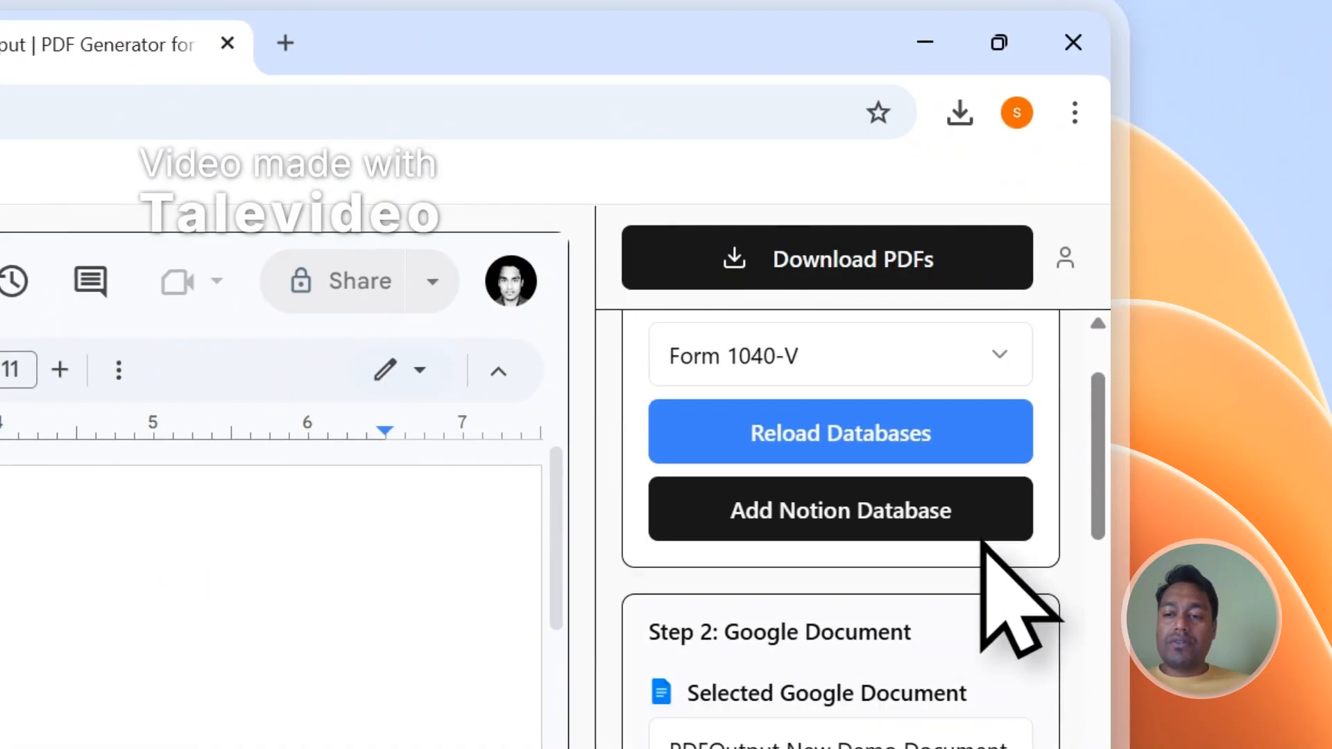
scroll(982, 539, "down", 10)
scroll(981, 538, "up", 10)
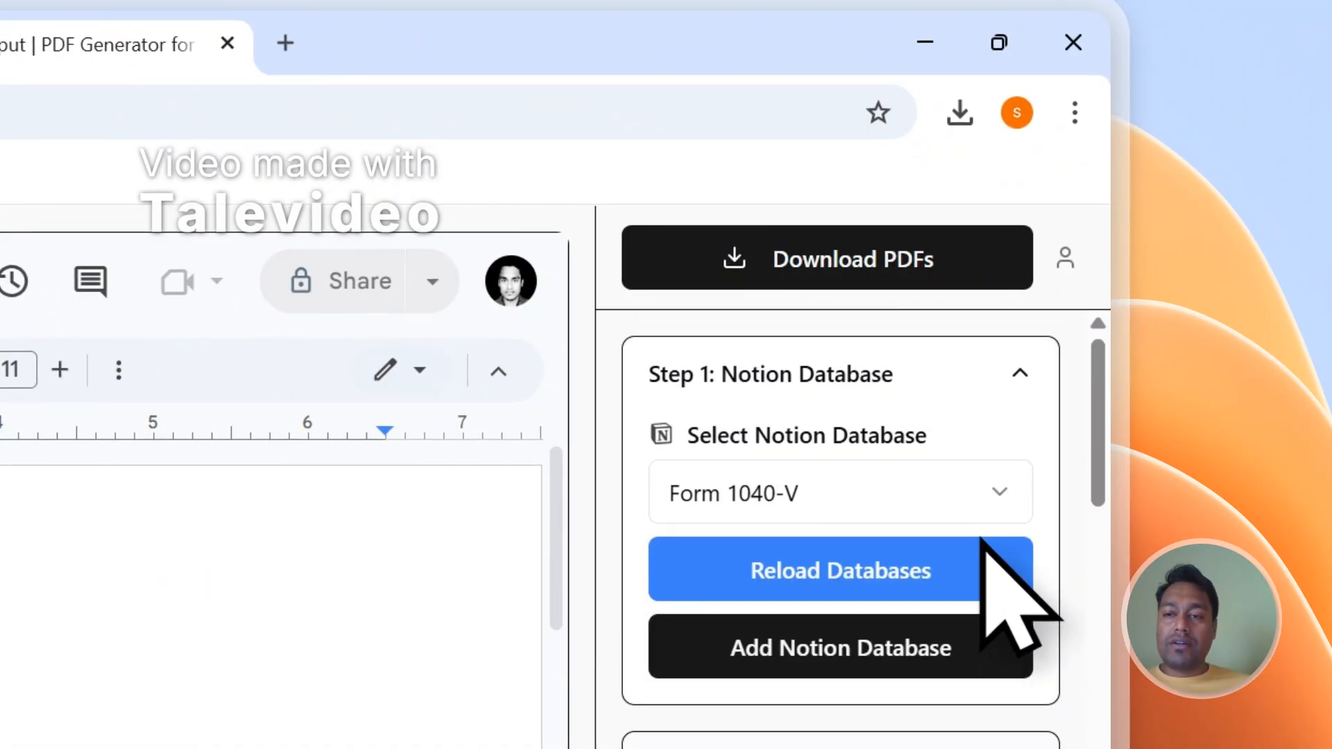
Generate and download the response PDFs, and check the GeneratePDF and PDFFiles columns of the Form 1040-V responses in Notion
left_click(848, 277)
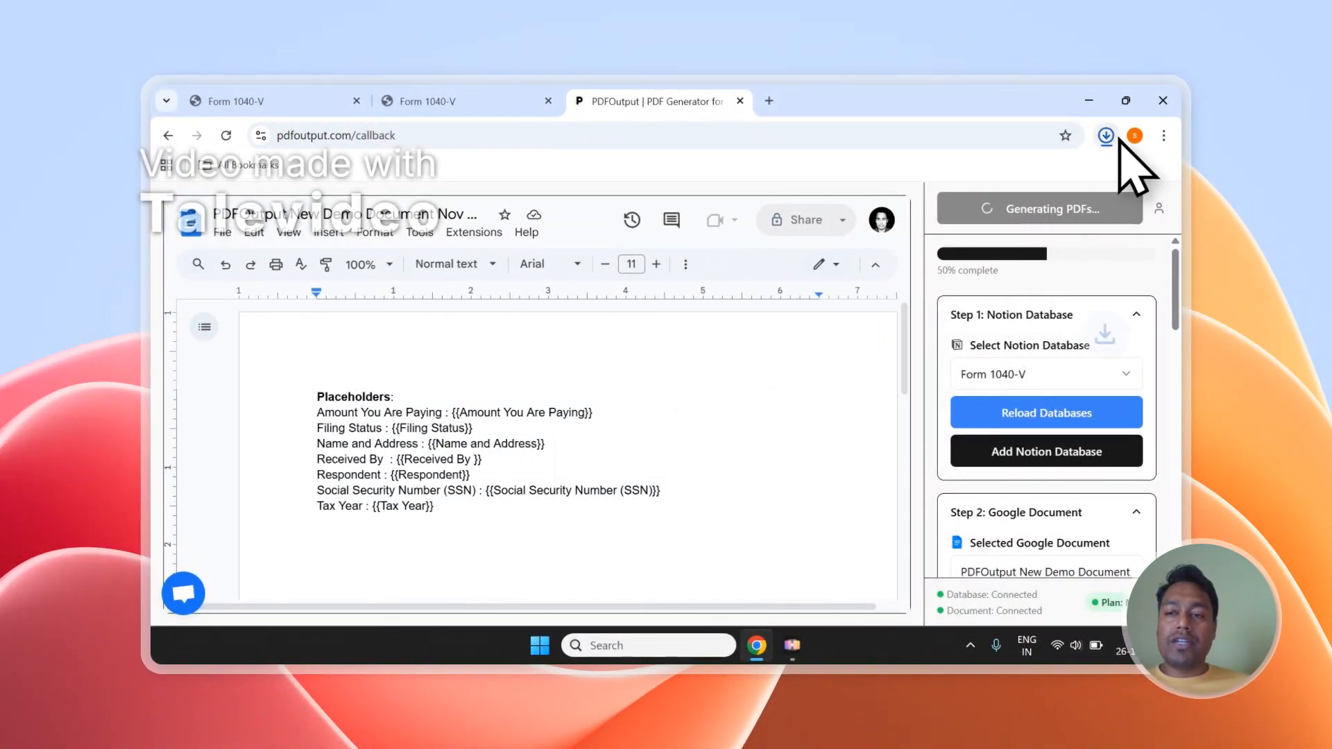
left_click(490, 94)
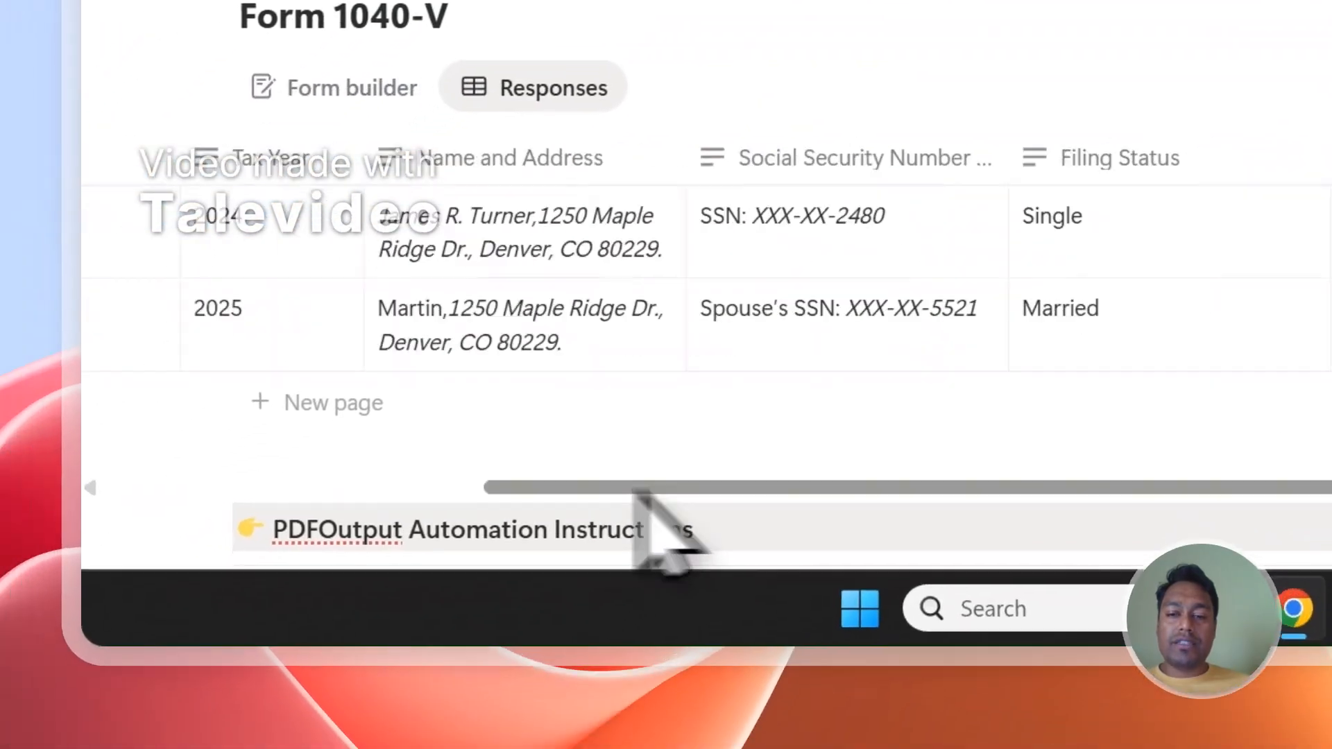
left_click_drag(635, 489, 923, 488)
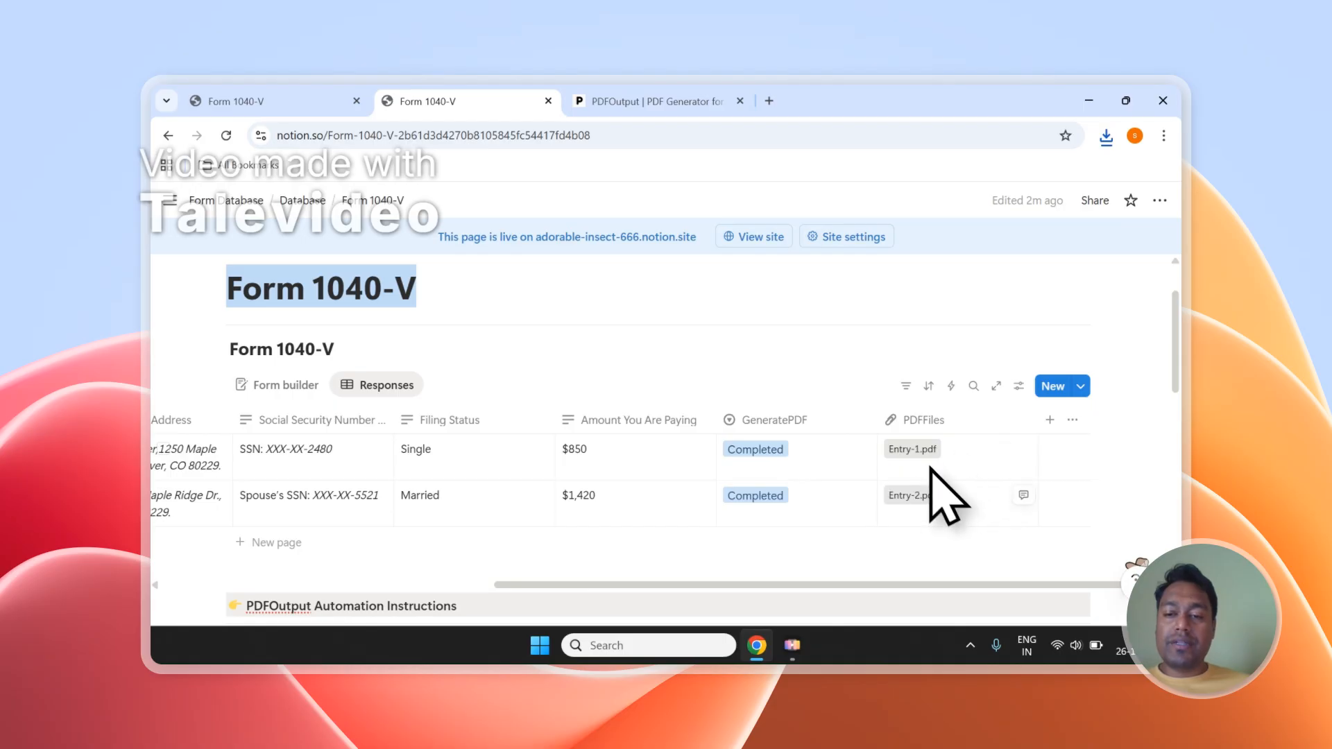
Open Entry-1.pdf from the first response and check the values filled into its placeholders
left_click(911, 451)
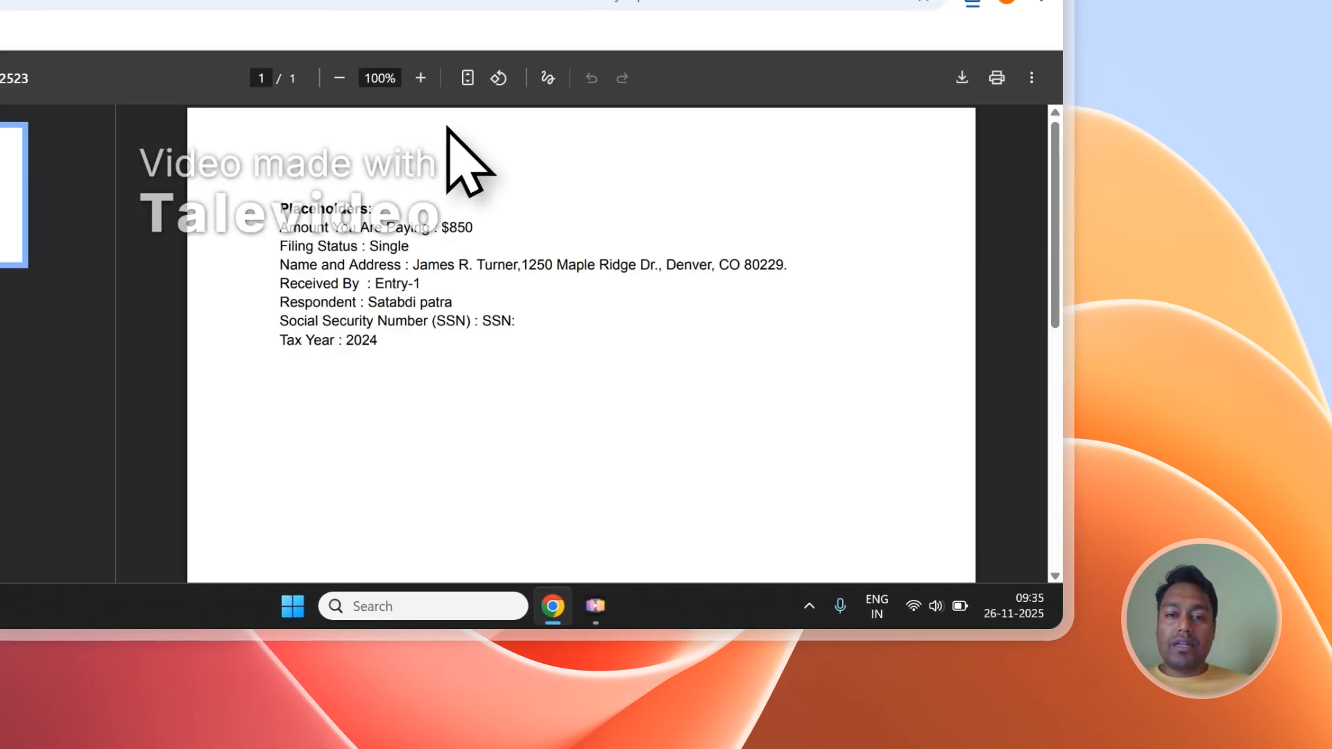
left_click_drag(389, 344, 341, 286)
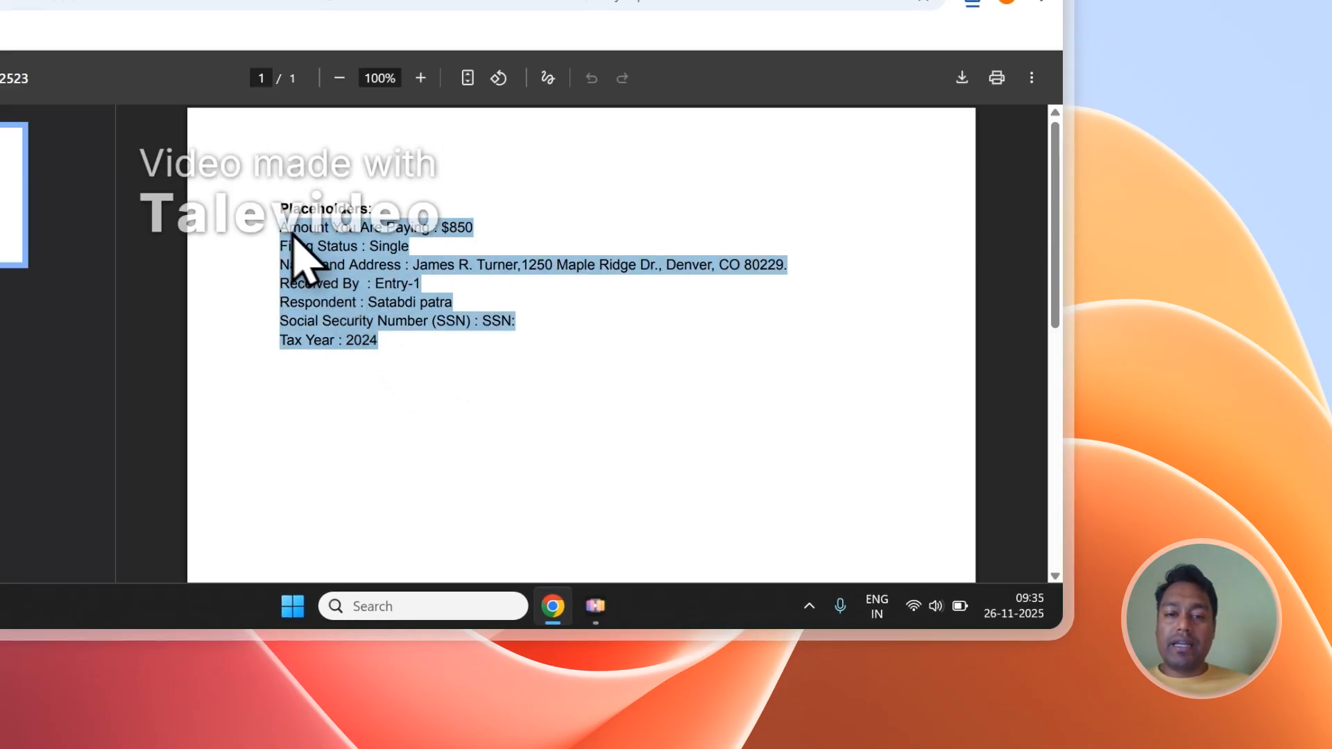
left_click(389, 285)
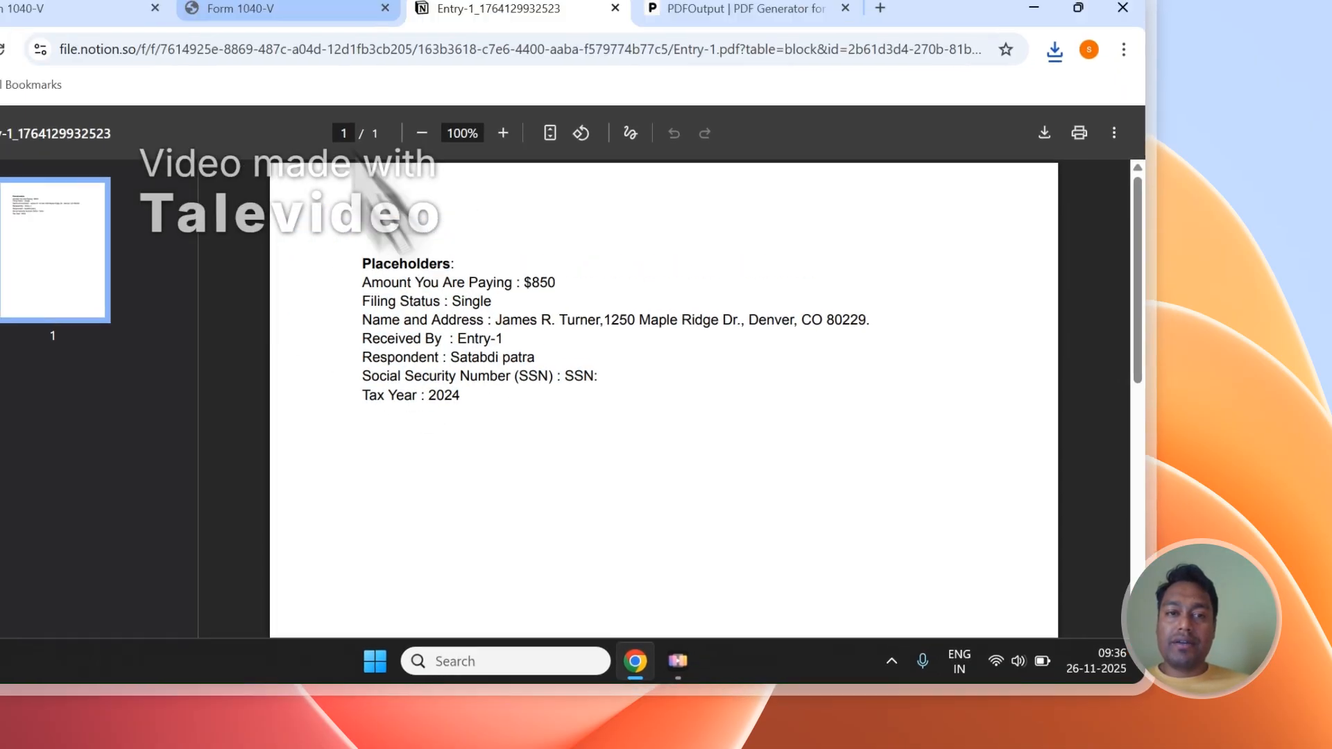
Return to the Notion responses, open Entry-2.pdf from the second response and check its filled placeholders
left_click(264, 8)
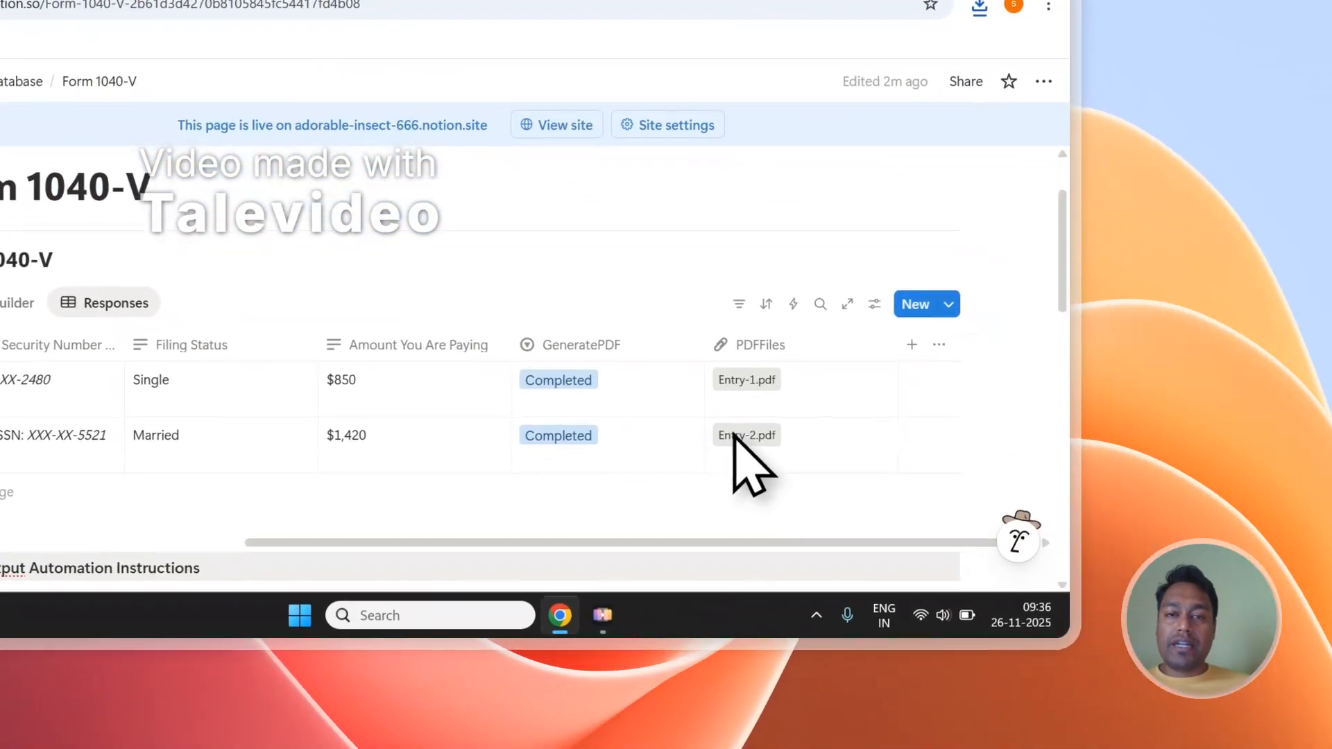
left_click(805, 480)
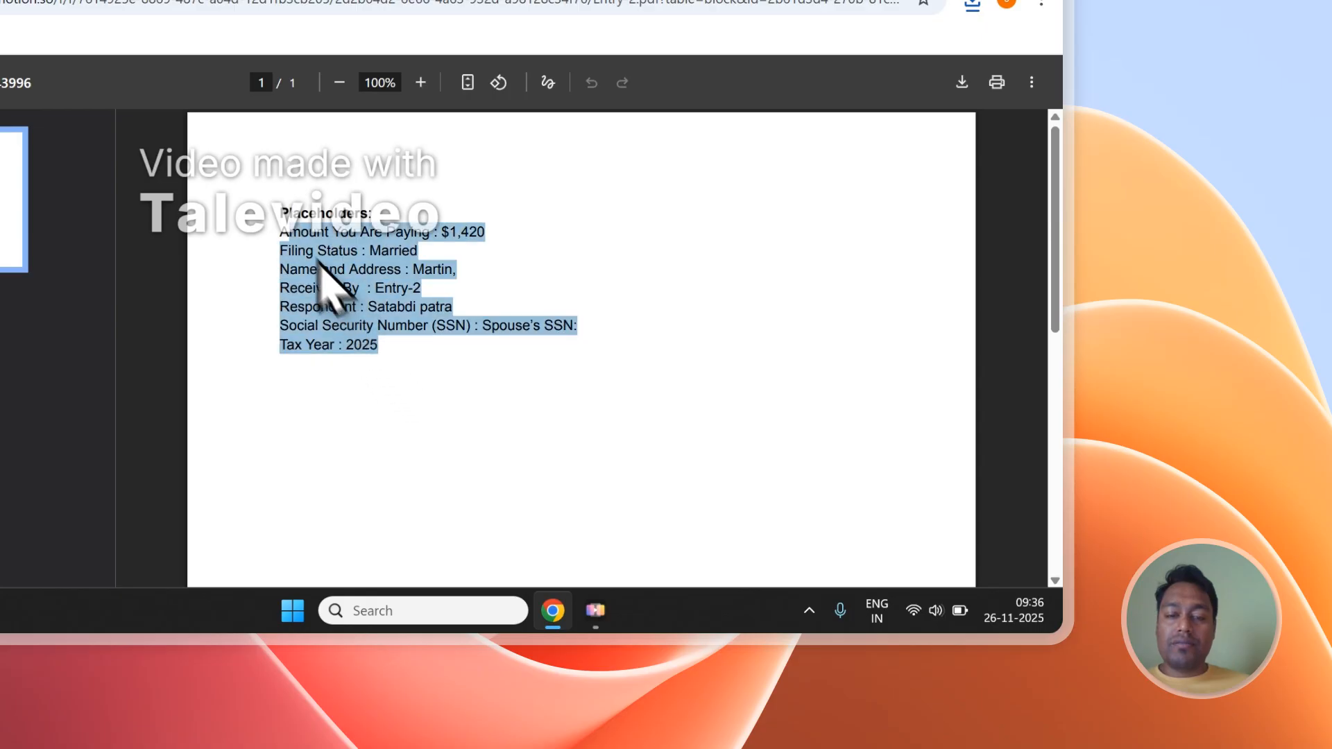
left_click(385, 269)
Compare the contents of the generated Entry-1 and Entry-2 PDFs with each other
left_click(772, 158)
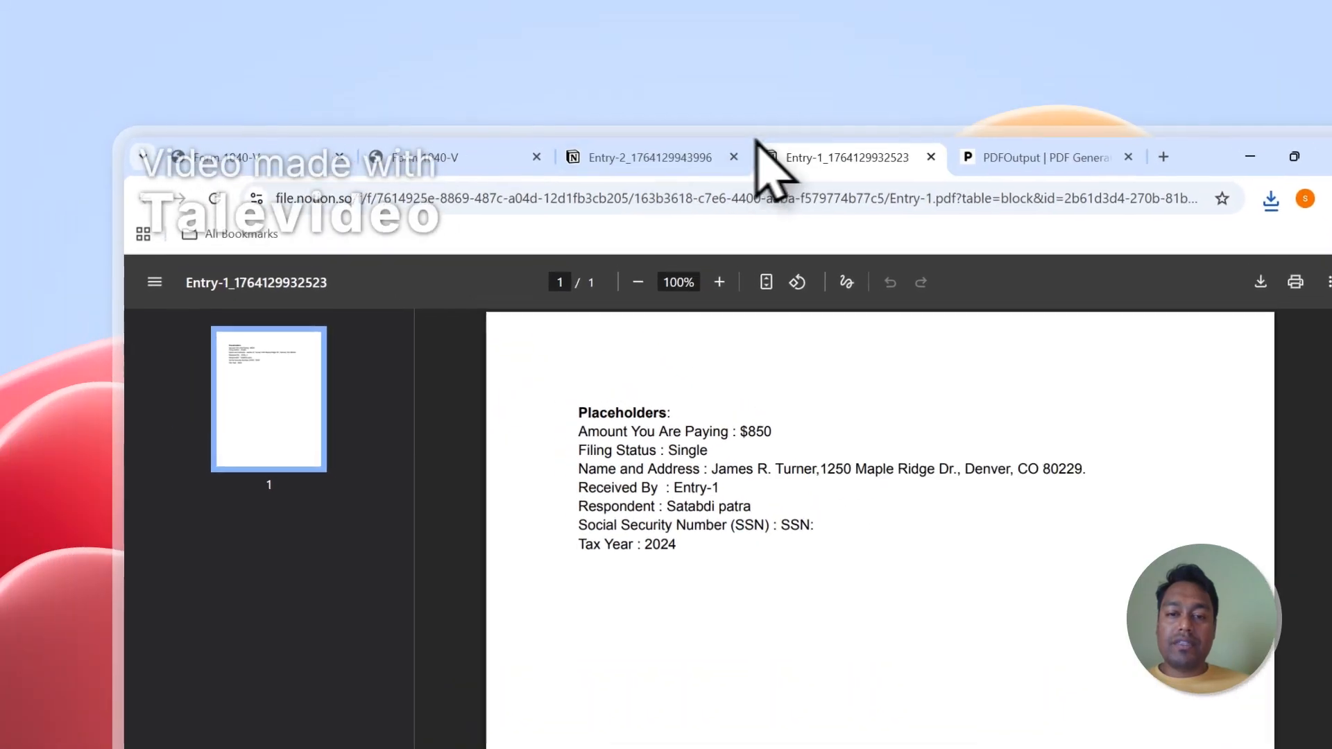
left_click(664, 156)
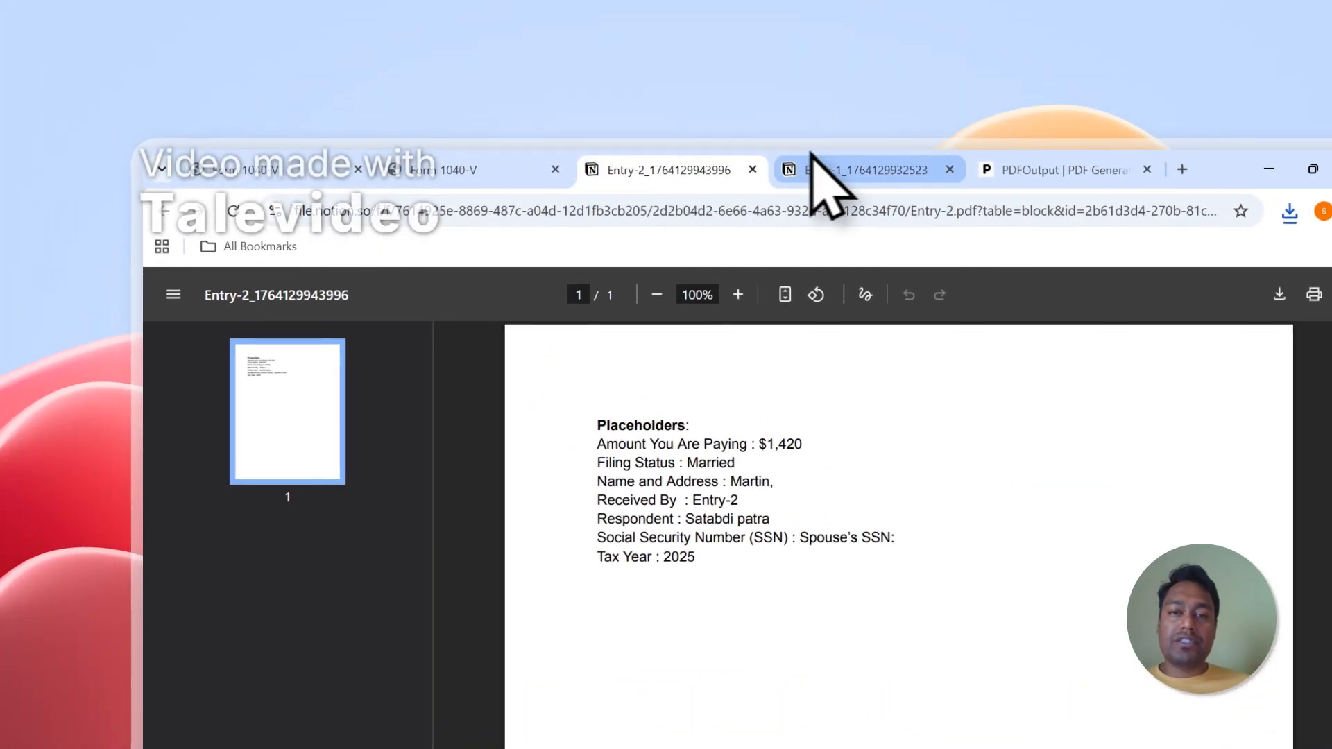
left_click(810, 159)
left_click(714, 158)
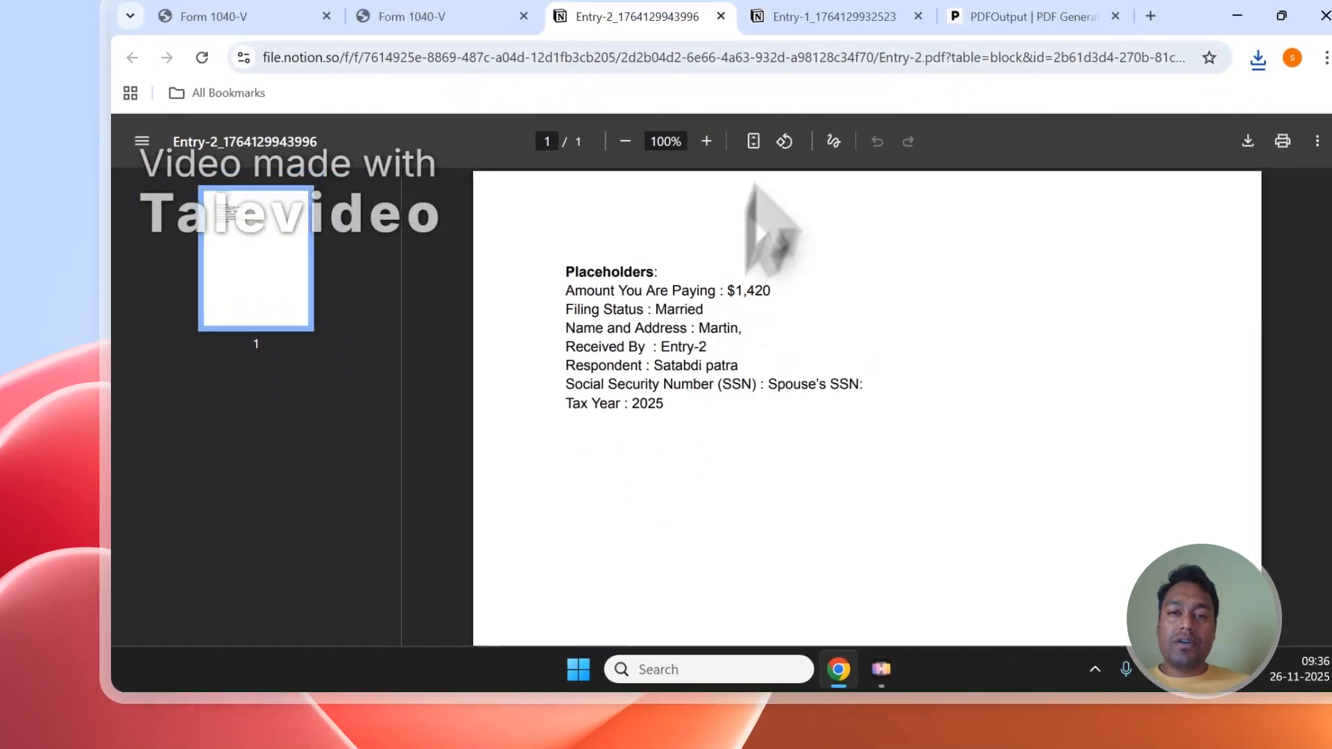
left_click(832, 208)
left_click(827, 173)
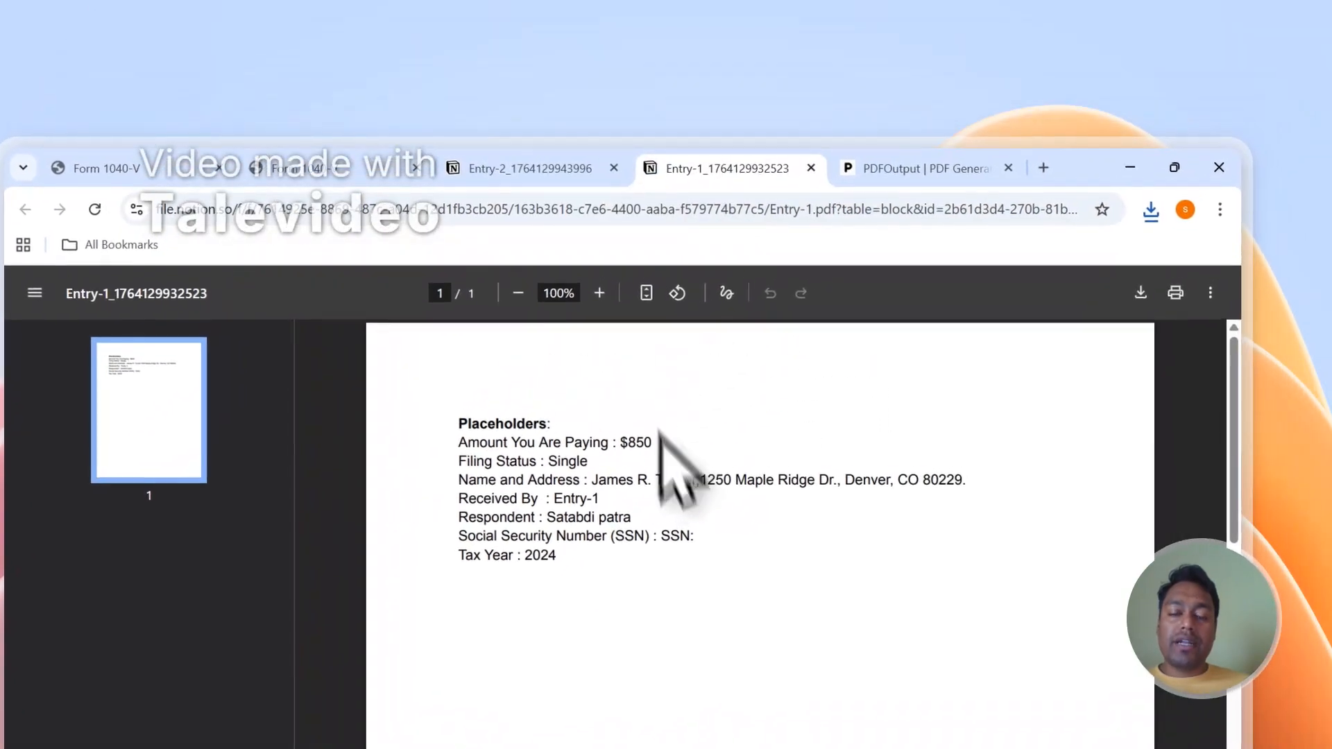
Return to PDFOutput and set up the Notion automation for the mapped database, with Received By as the PDF file name
left_click(915, 168)
scroll(1100, 571, "down", 5)
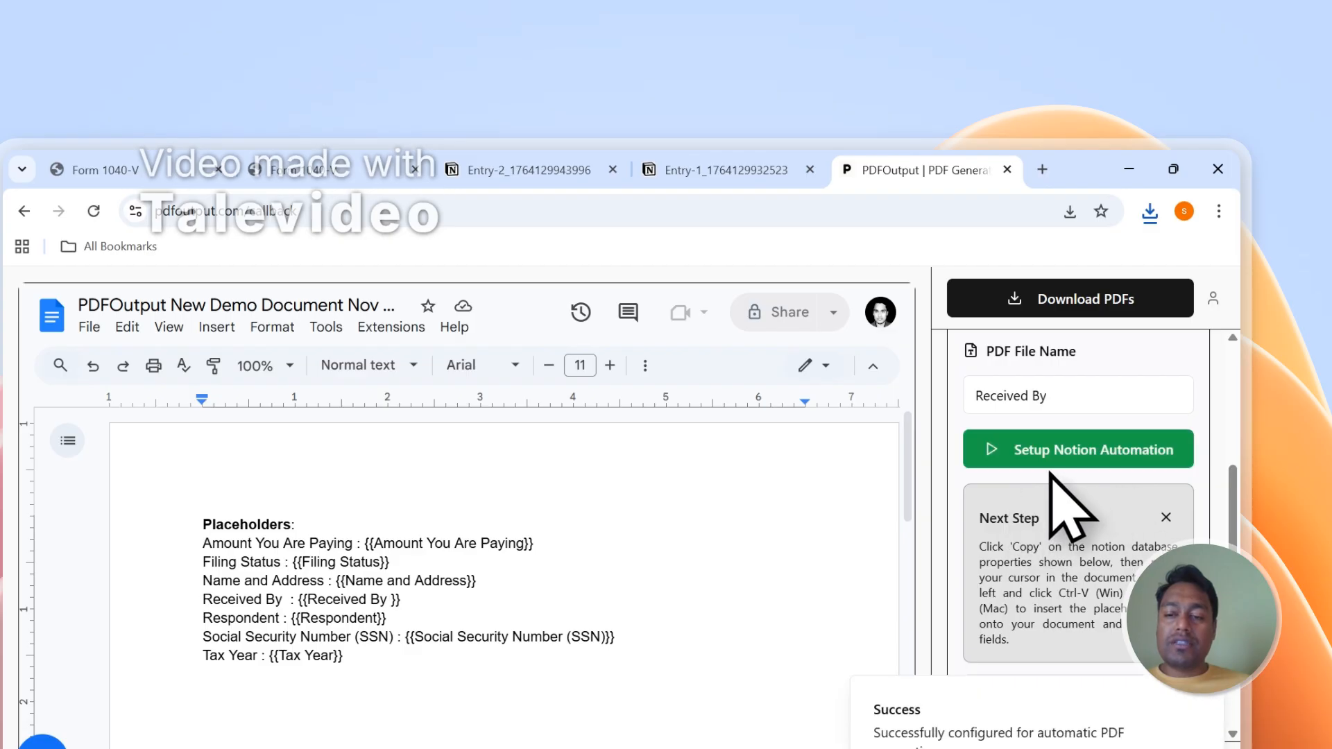
Review the blank Form 1040-V, and in the Notion responses set GeneratePDF in the empty third row to Ready to Generate
left_click(352, 167)
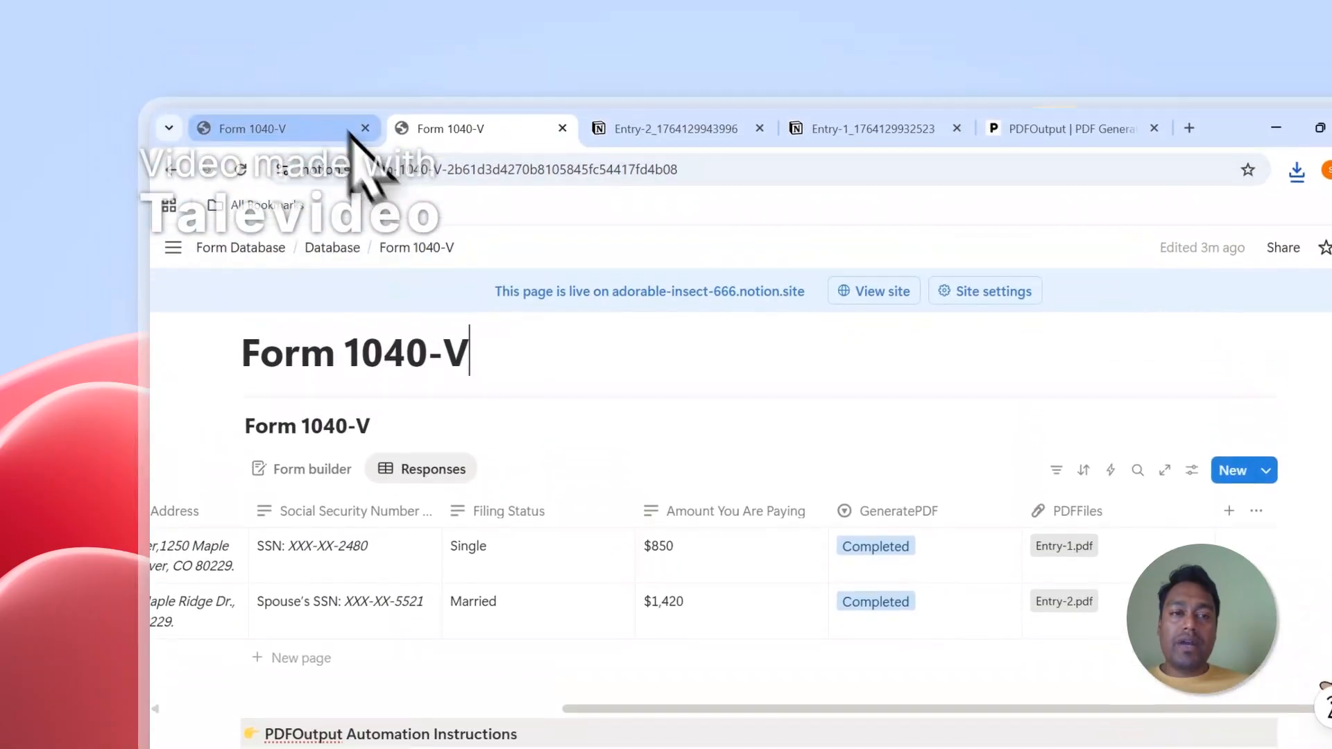
left_click(345, 126)
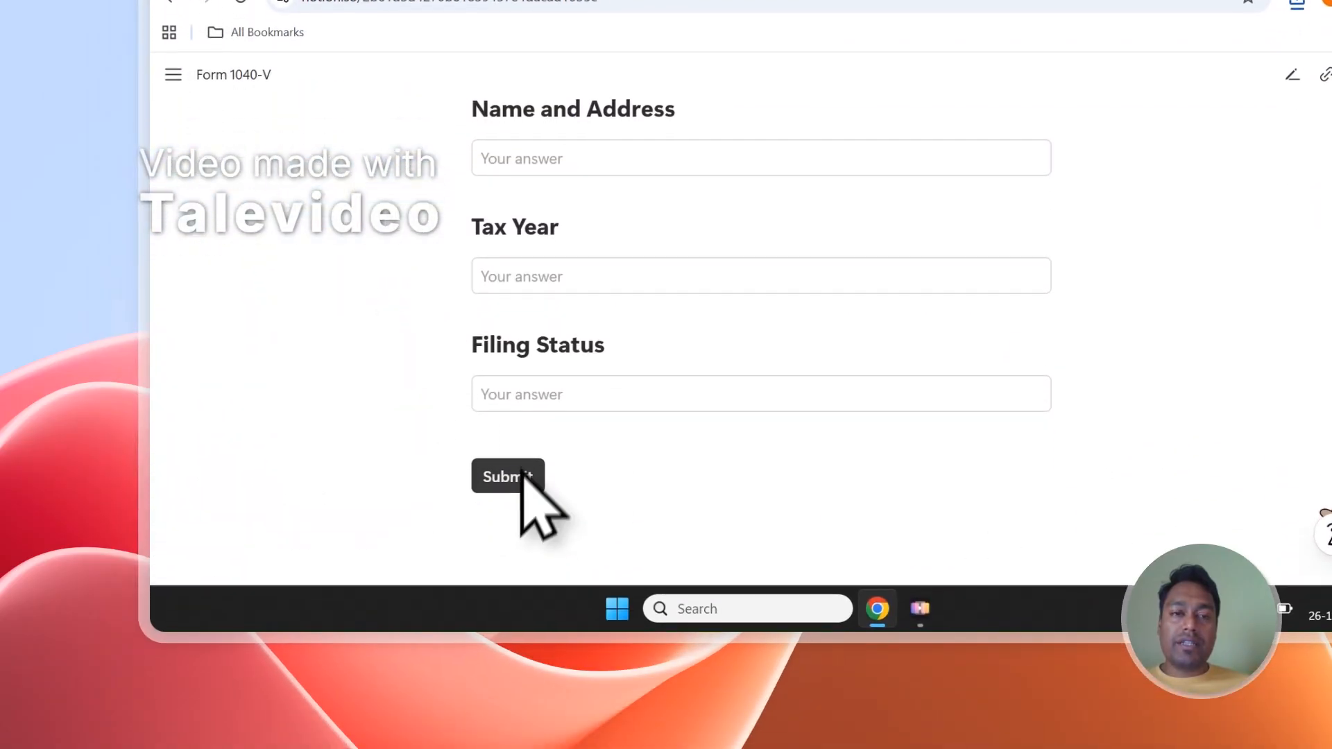
left_click(497, 131)
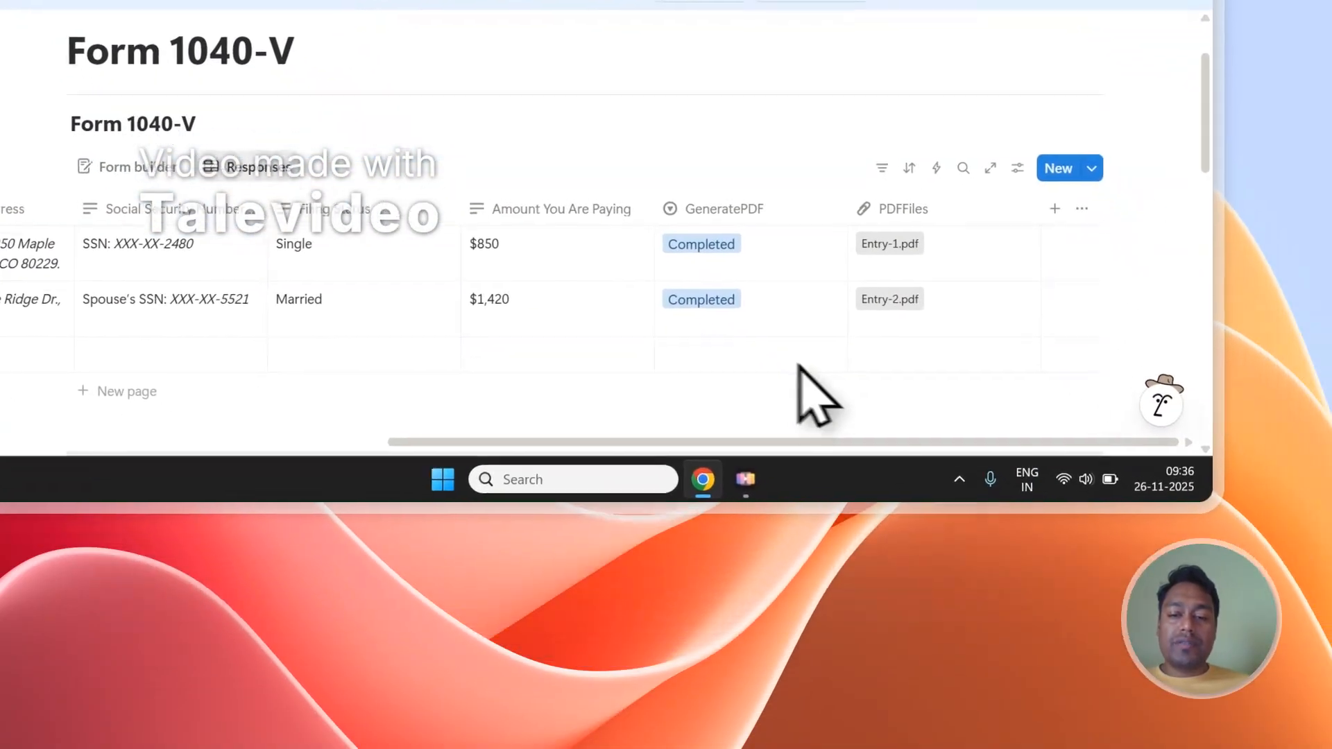
left_click(971, 501)
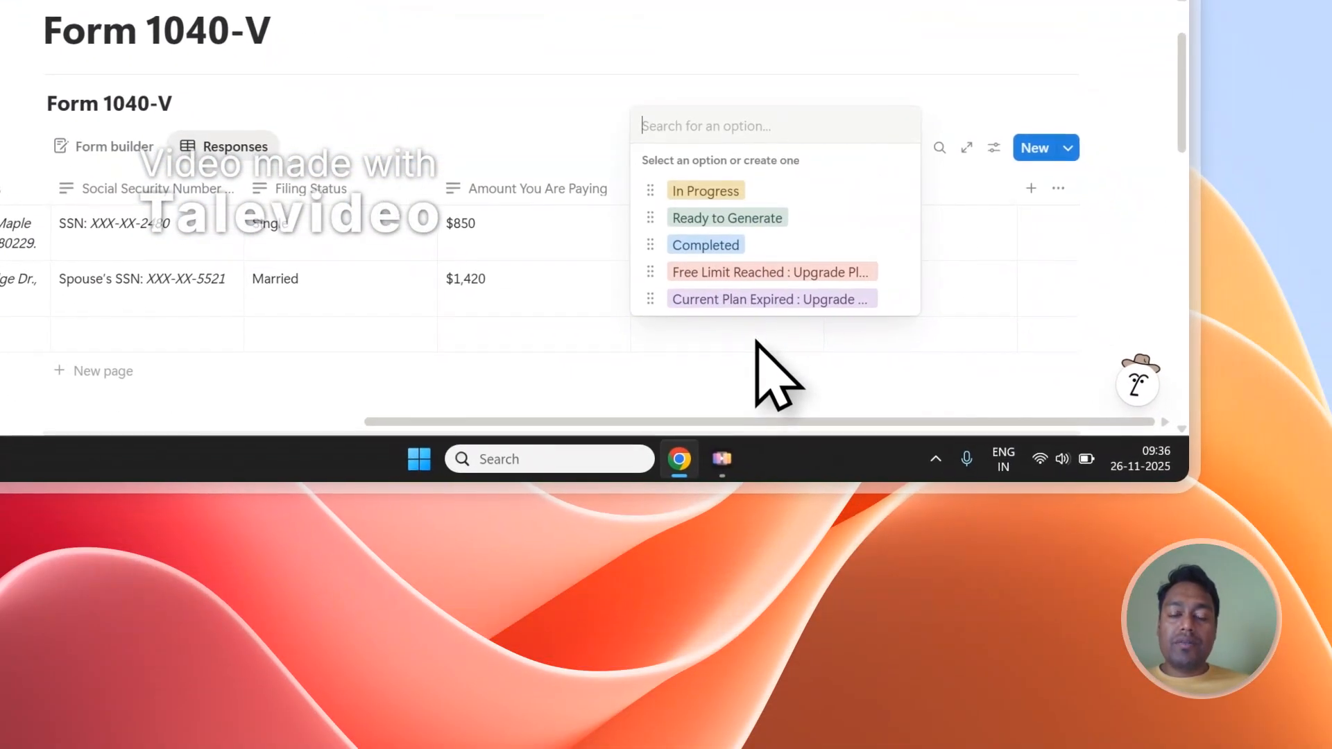
left_click(766, 218)
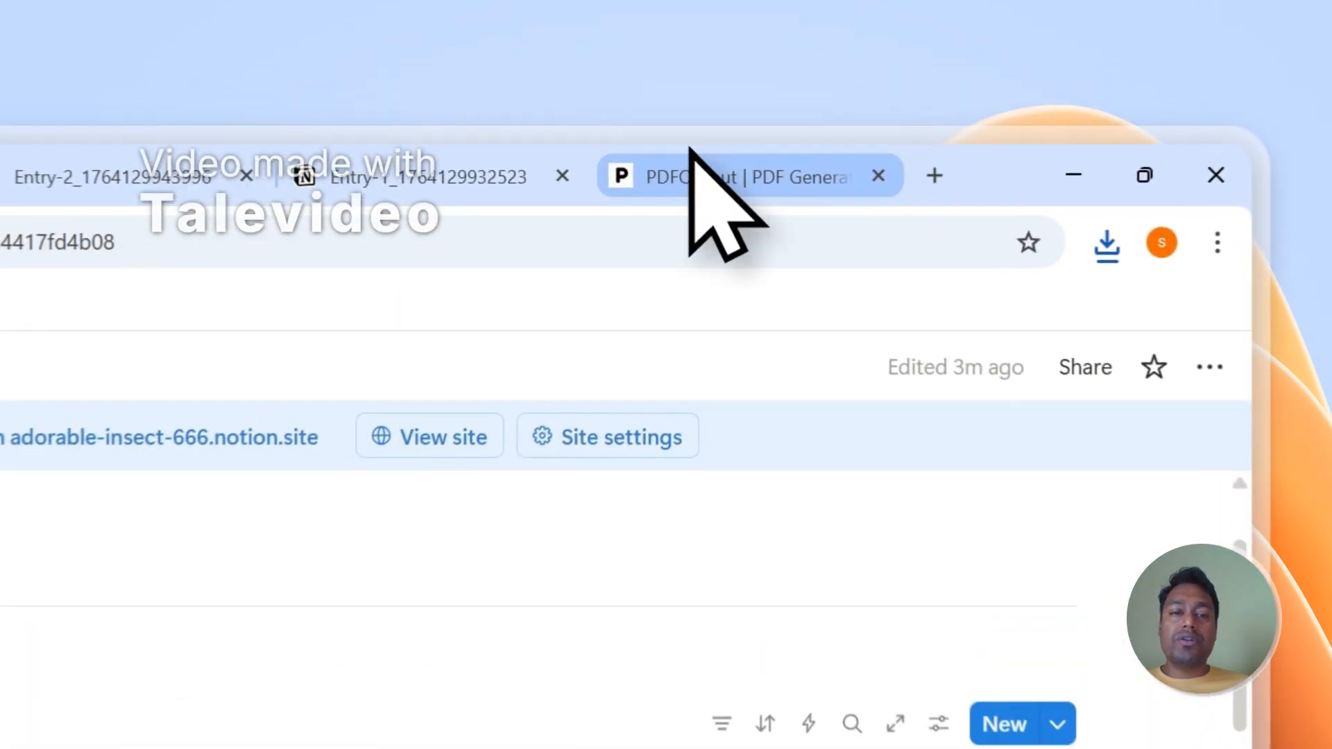
Review the PDFOutput template against the Notion responses, and close the Entry-1 and Entry-2 PDF pages
left_click(877, 101)
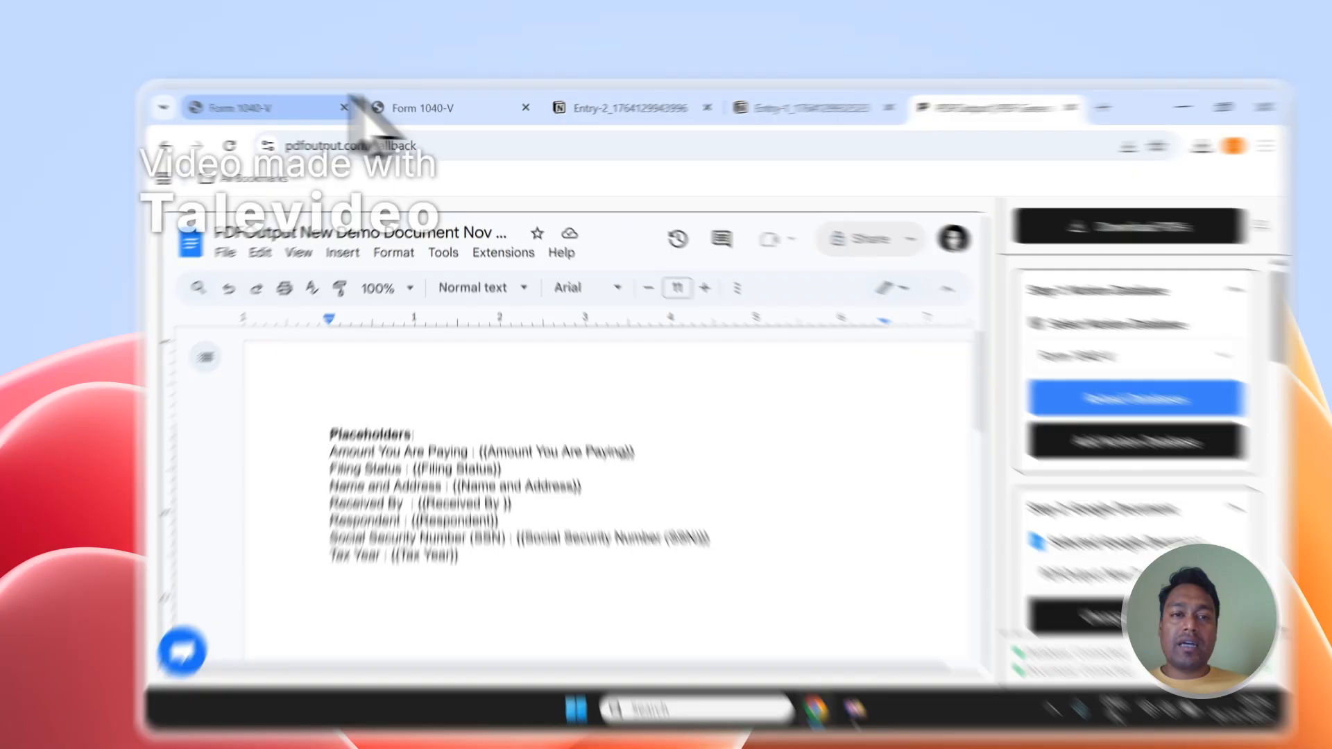
left_click(401, 102)
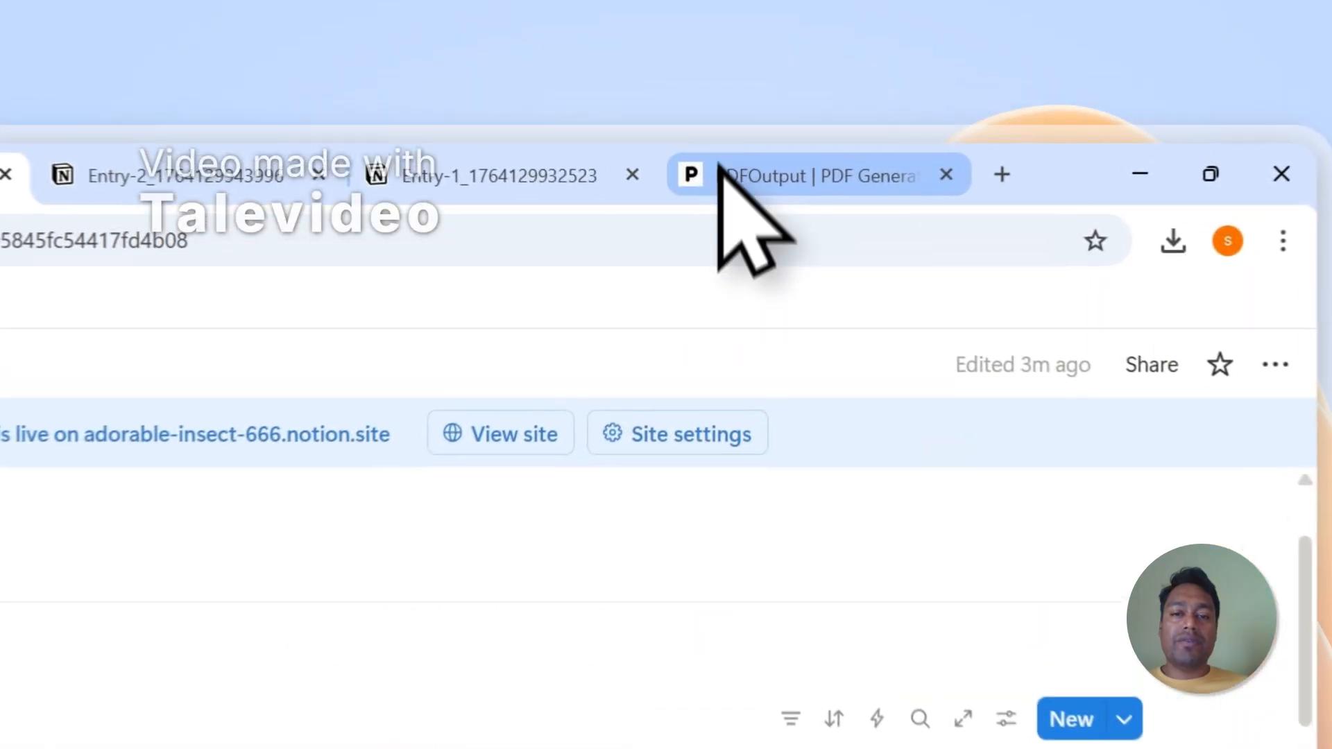
left_click(875, 102)
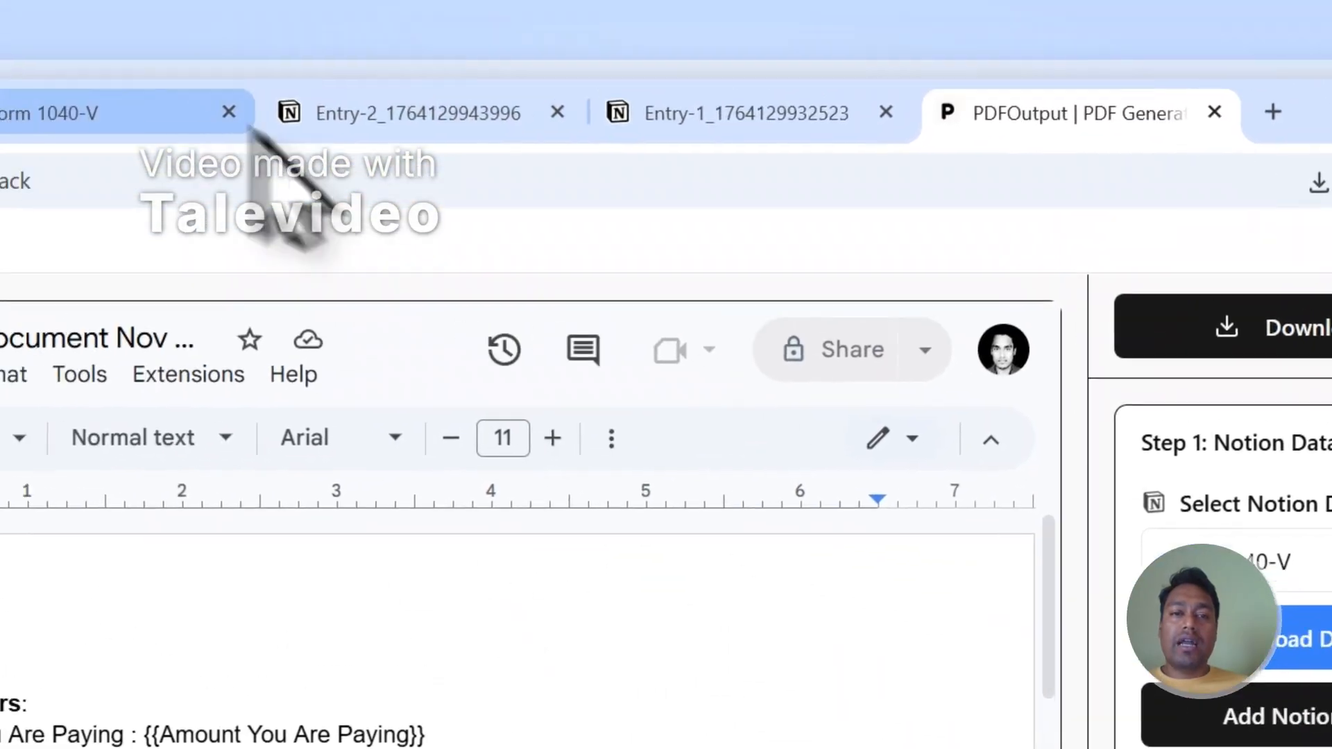
left_click(246, 118)
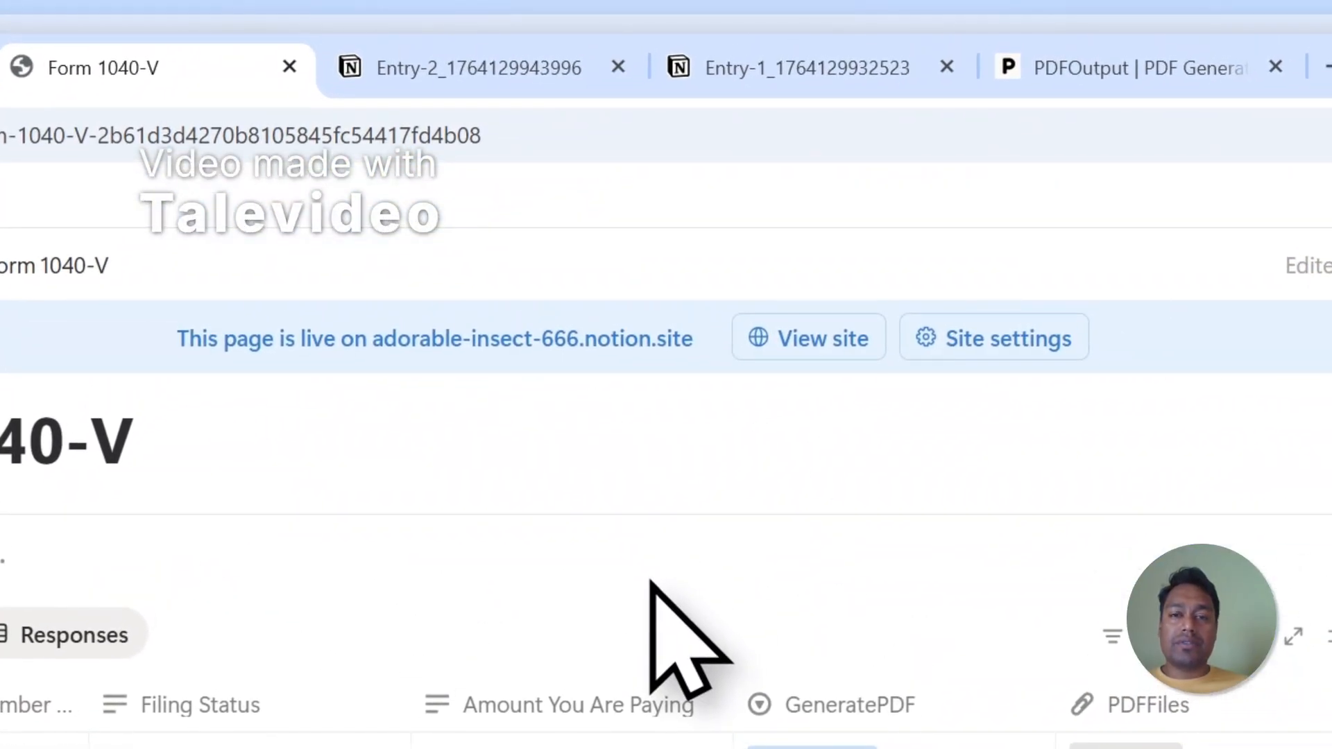
left_click(617, 67)
left_click(618, 67)
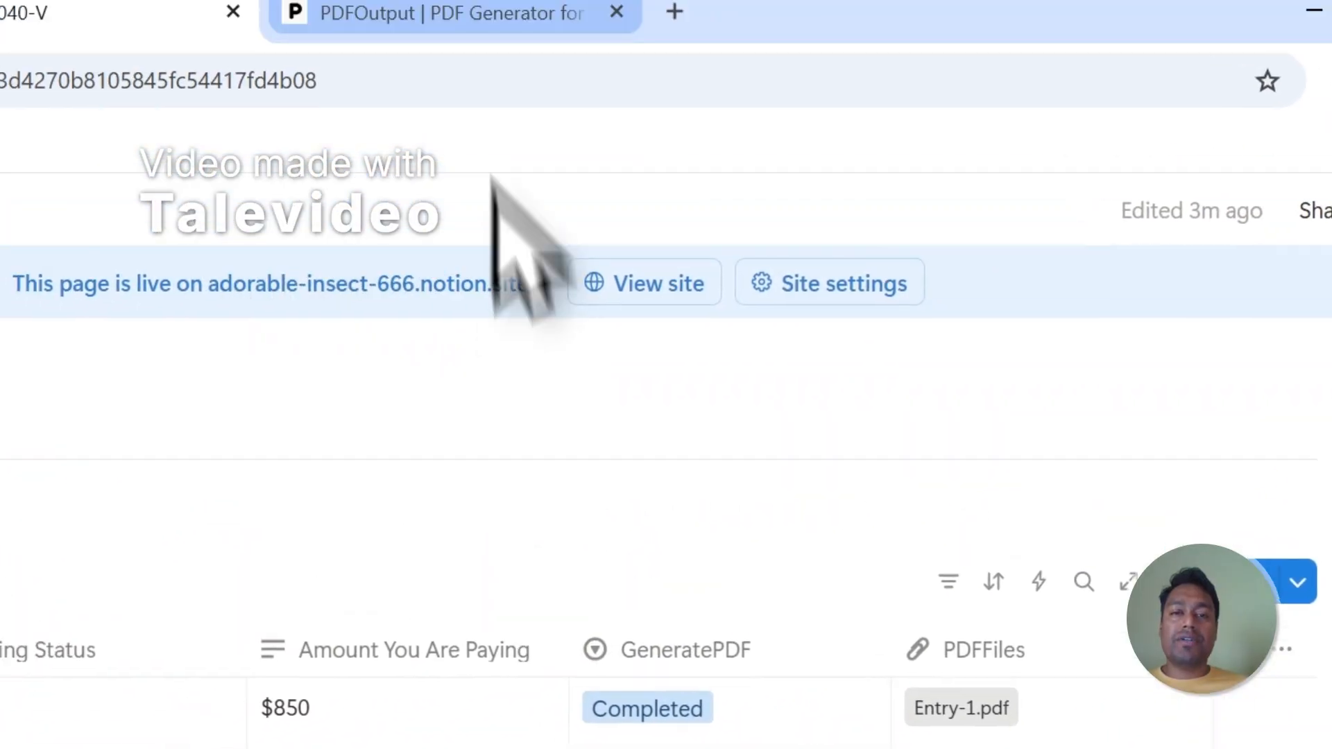
Return to PDFOutput, view the support chat and close it again
left_click(544, 12)
left_click(209, 666)
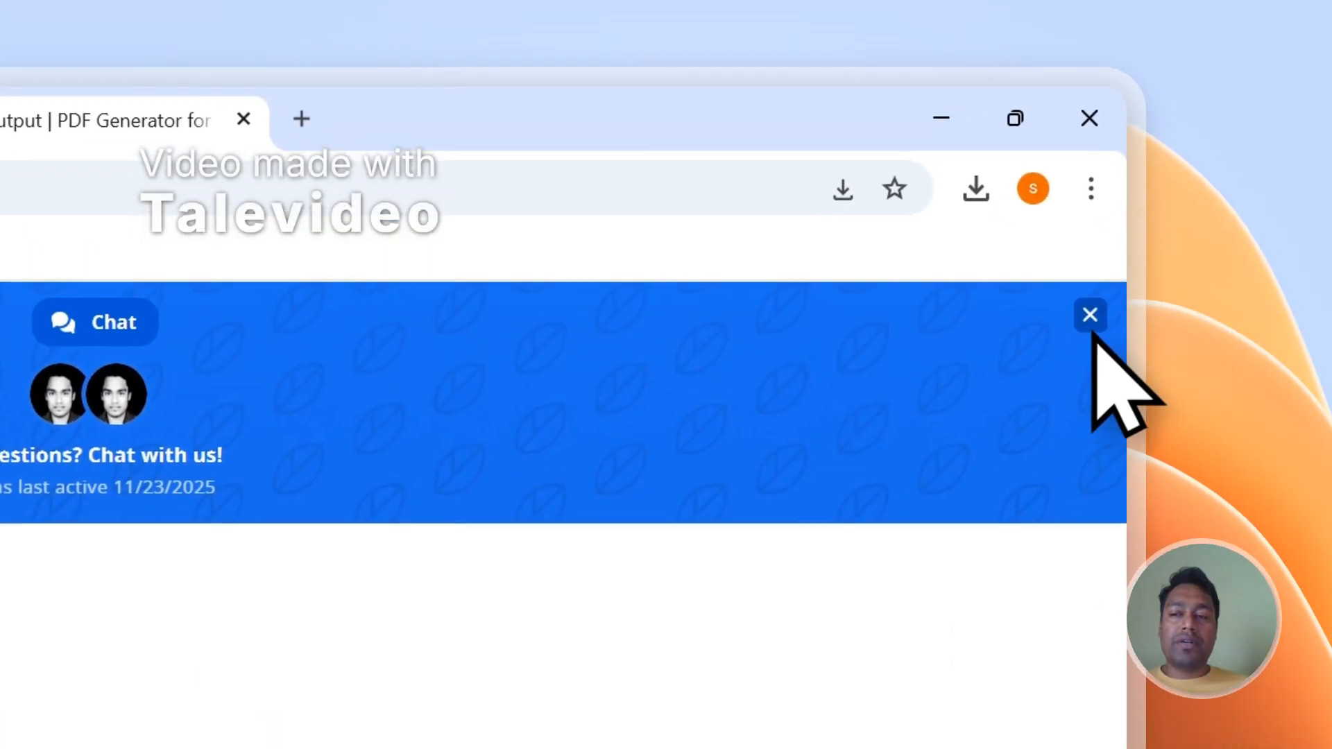
left_click(1090, 315)
Sign out of the PDFOutput account
left_click(1082, 334)
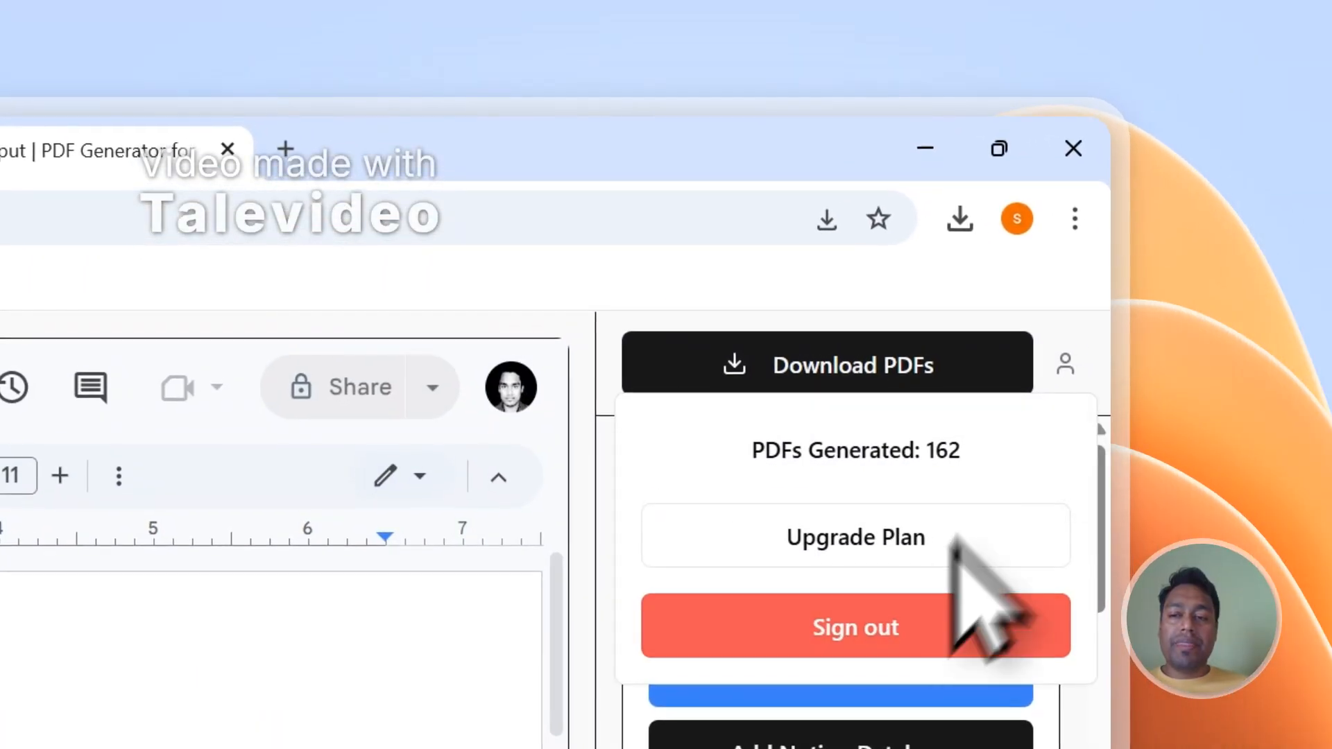
left_click(881, 644)
Open the Contact page from the PDFOutput website footer and review the Send Message form
left_click_drag(1108, 390, 1098, 610)
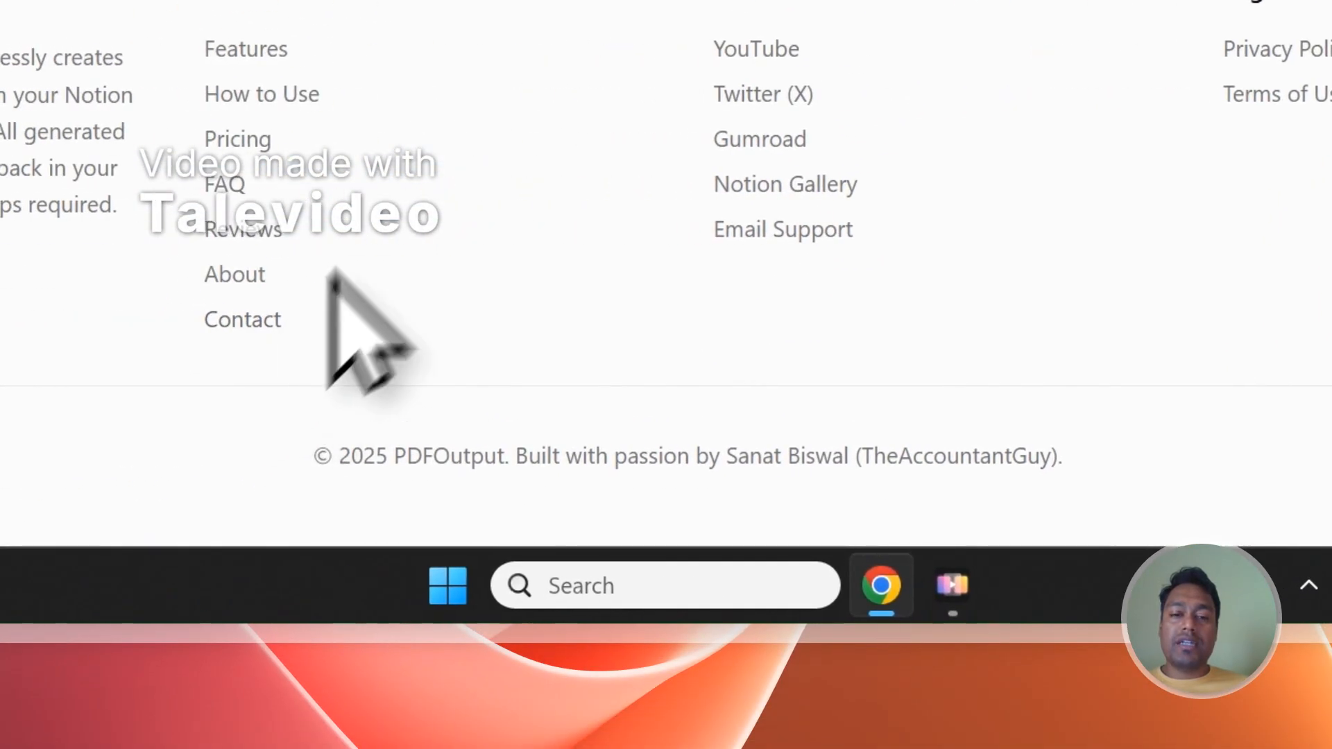
left_click(244, 320)
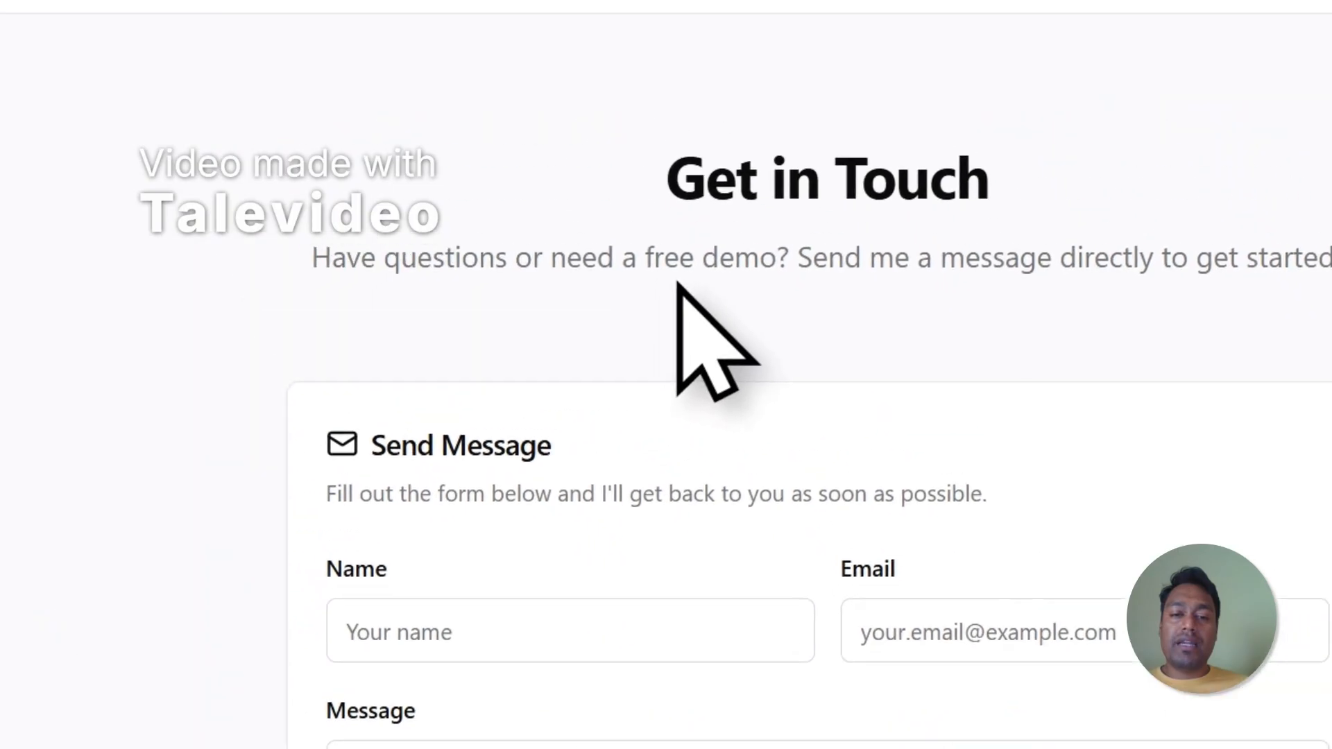
scroll(701, 320, "down", 2)
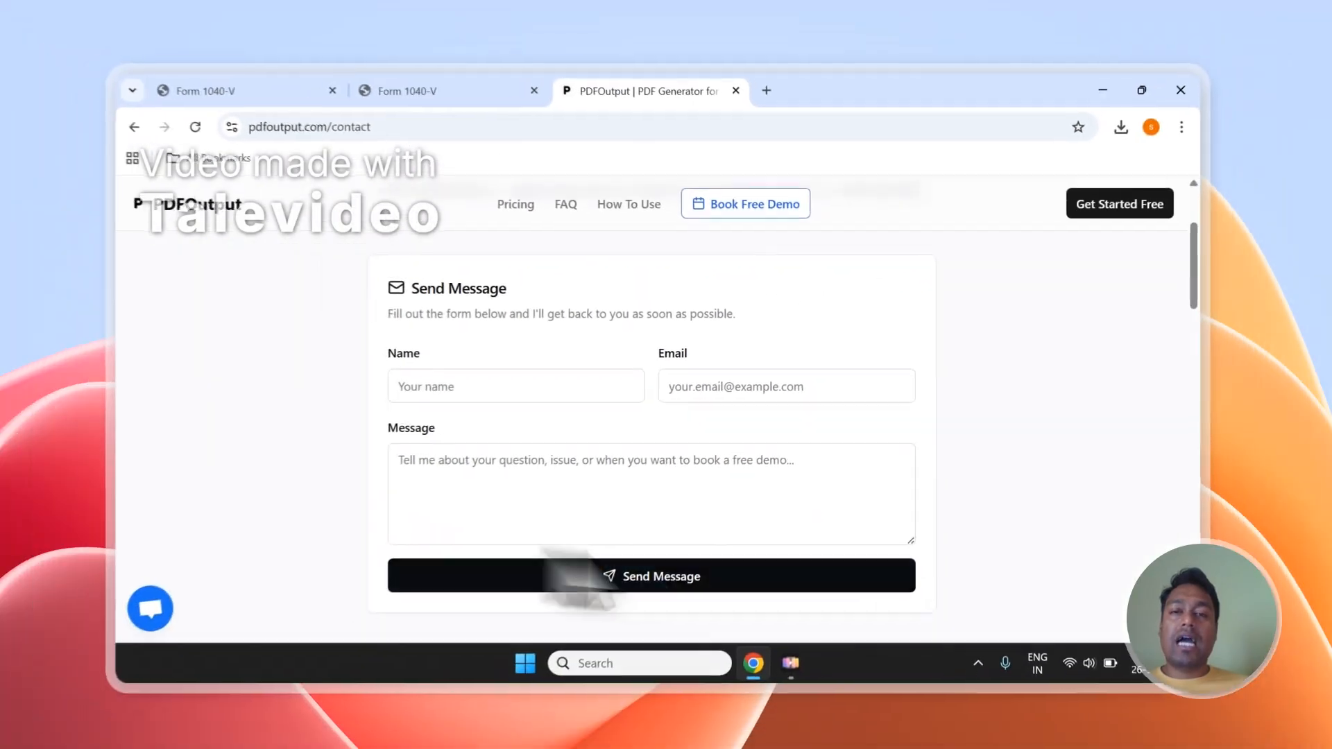